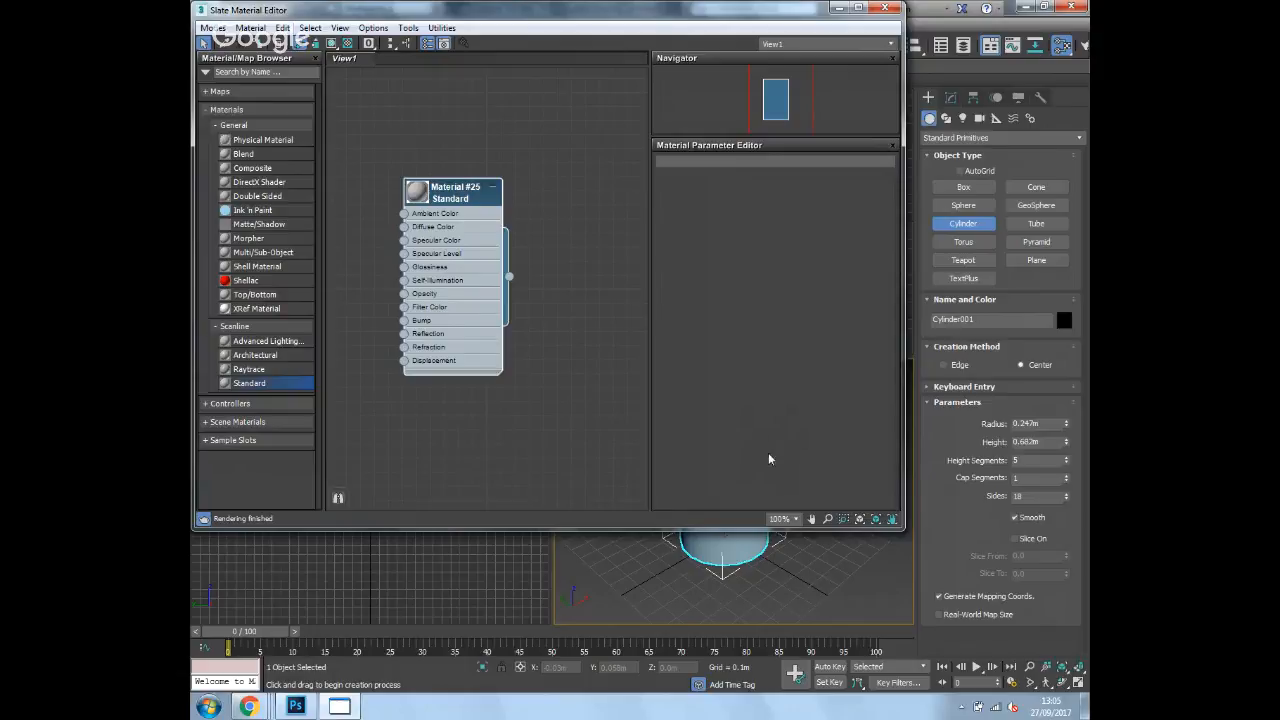
# - Minimize the Slate Material Editor and convert the cylinder to an Editable Poly
pyautogui.click(838, 8)
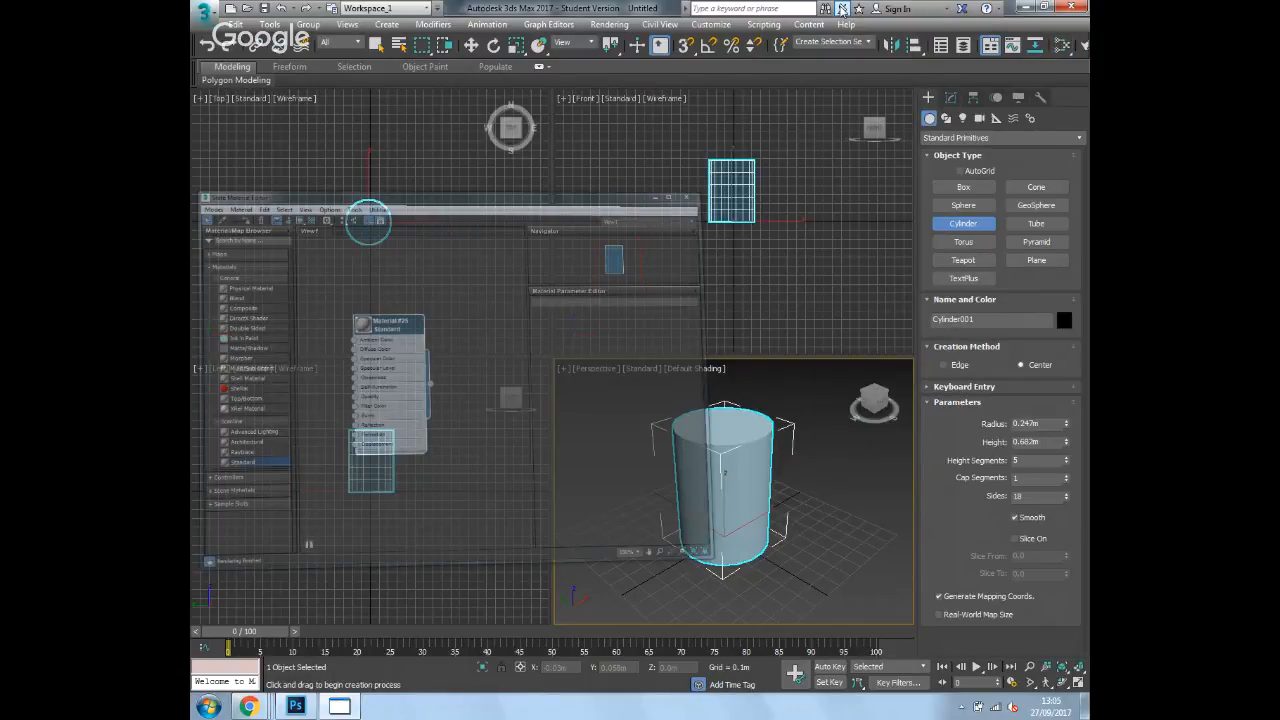
pyautogui.click(1028, 460)
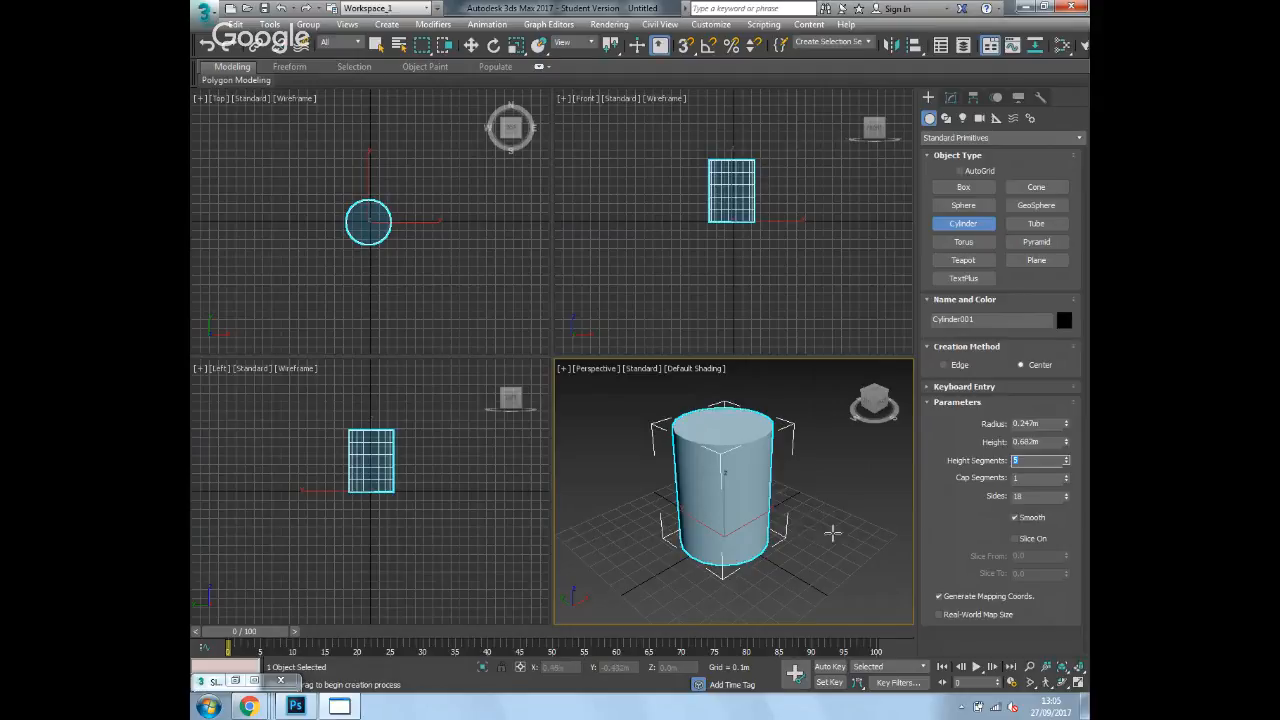
pyautogui.scroll(5, 742, 222)
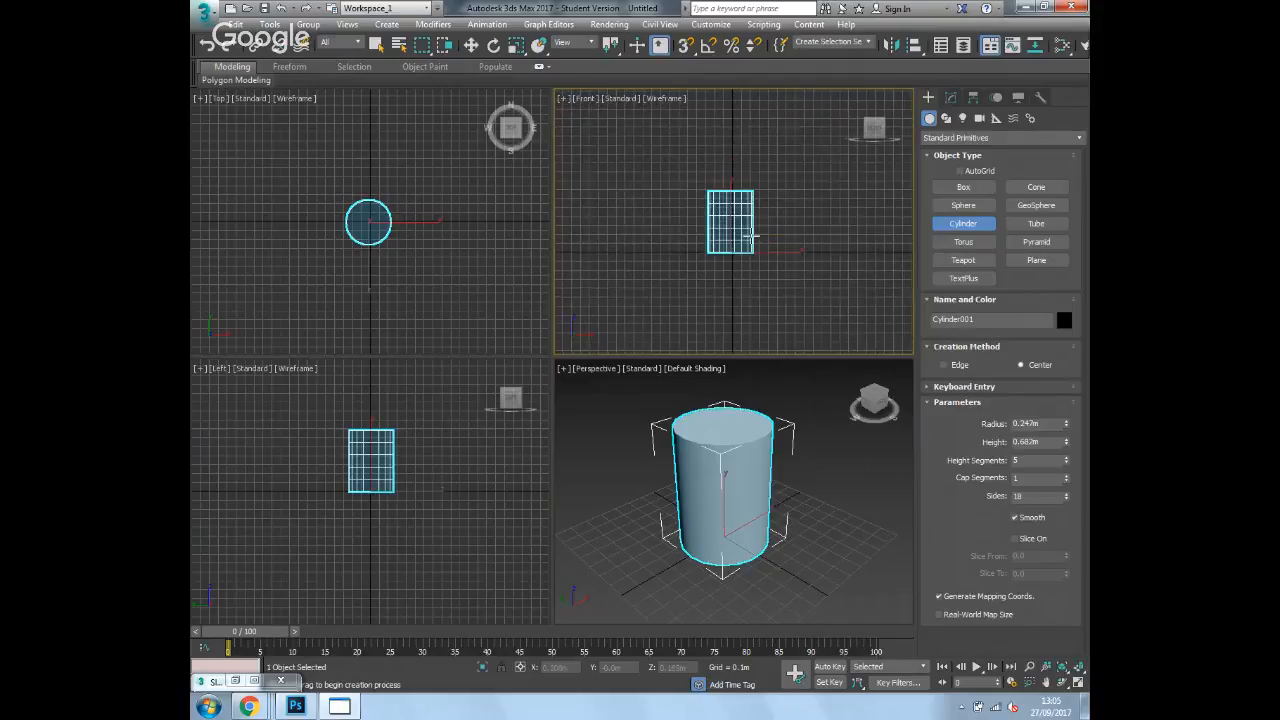
pyautogui.scroll(2, 737, 231)
pyautogui.moveTo(737, 231); pyautogui.dragTo(763, 257, button='middle')
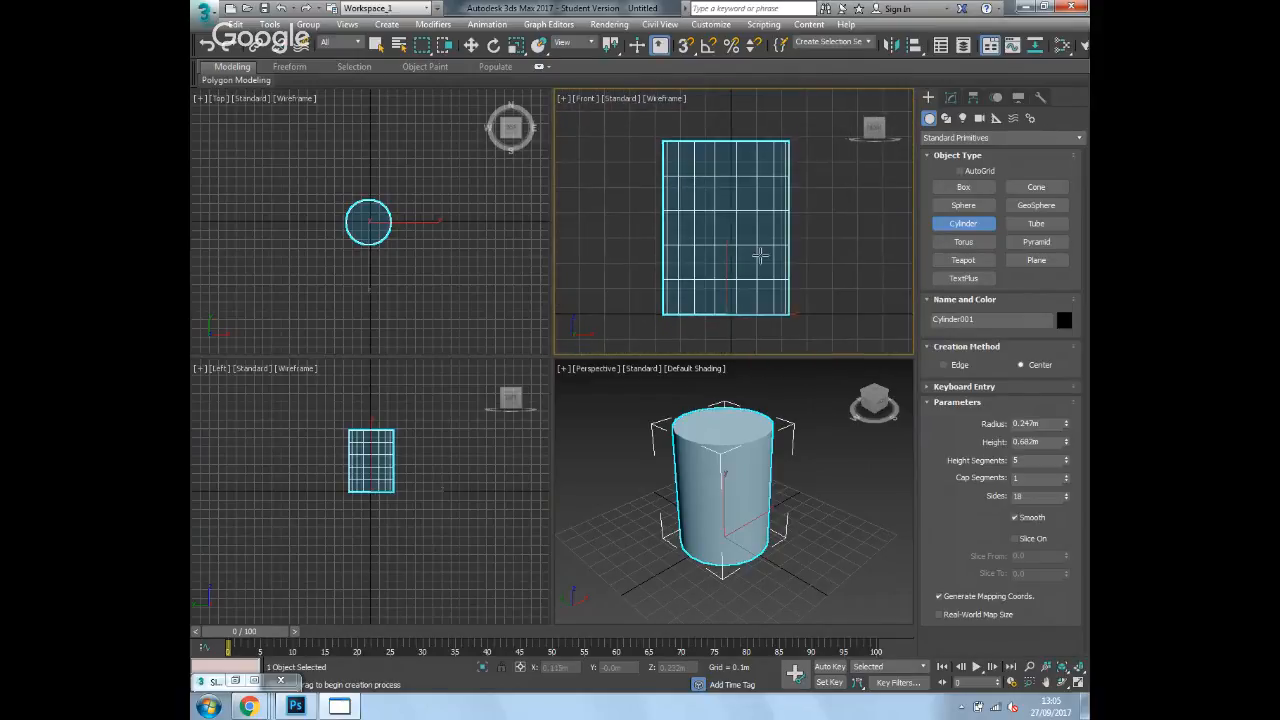
pyautogui.rightClick(761, 256)
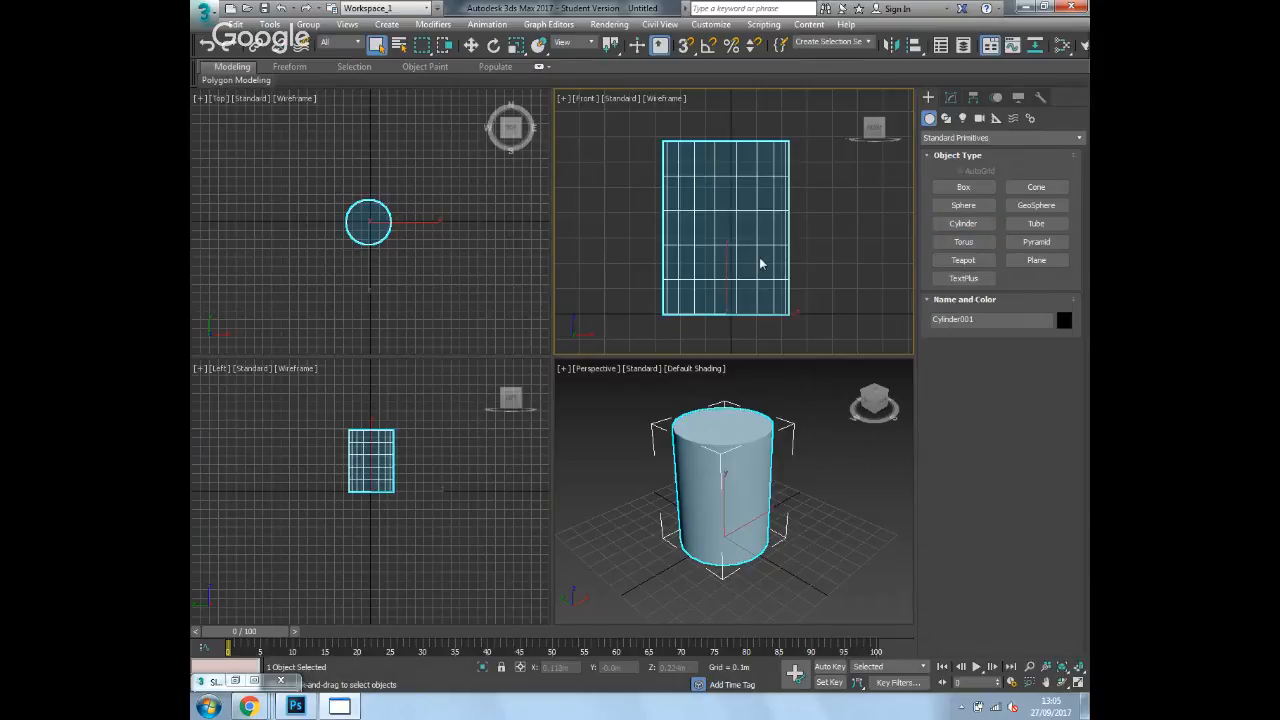
pyautogui.rightClick(759, 257)
pyautogui.moveTo(830, 421)
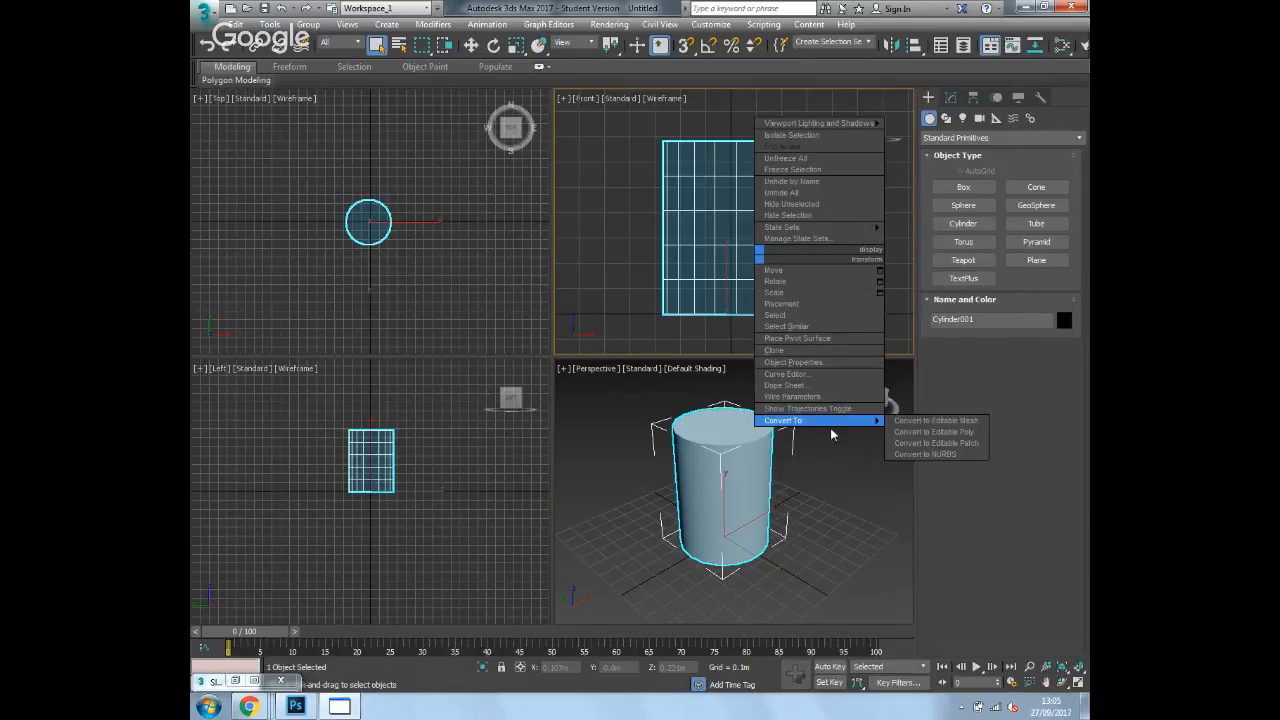
pyautogui.click(951, 436)
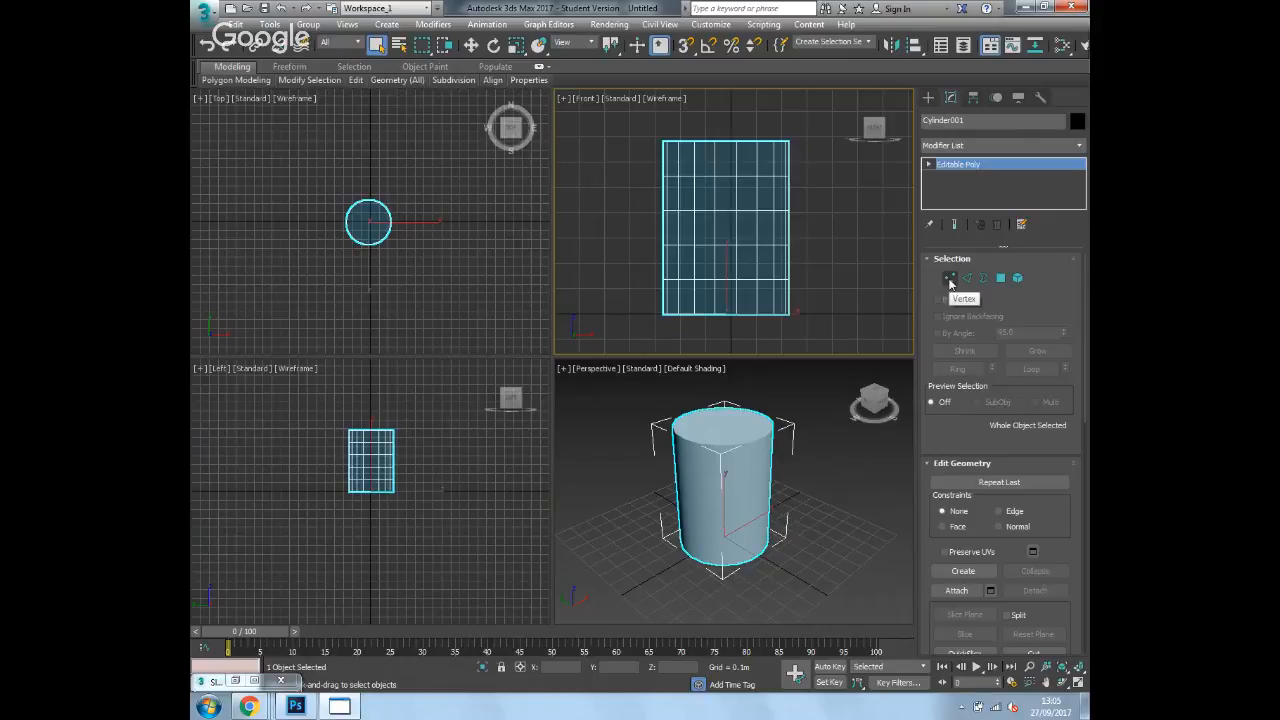
# - Select the two middle rows of the cylinder's vertices in the Front view and scale them uniformly outward into a bulge
pyautogui.click(950, 283)
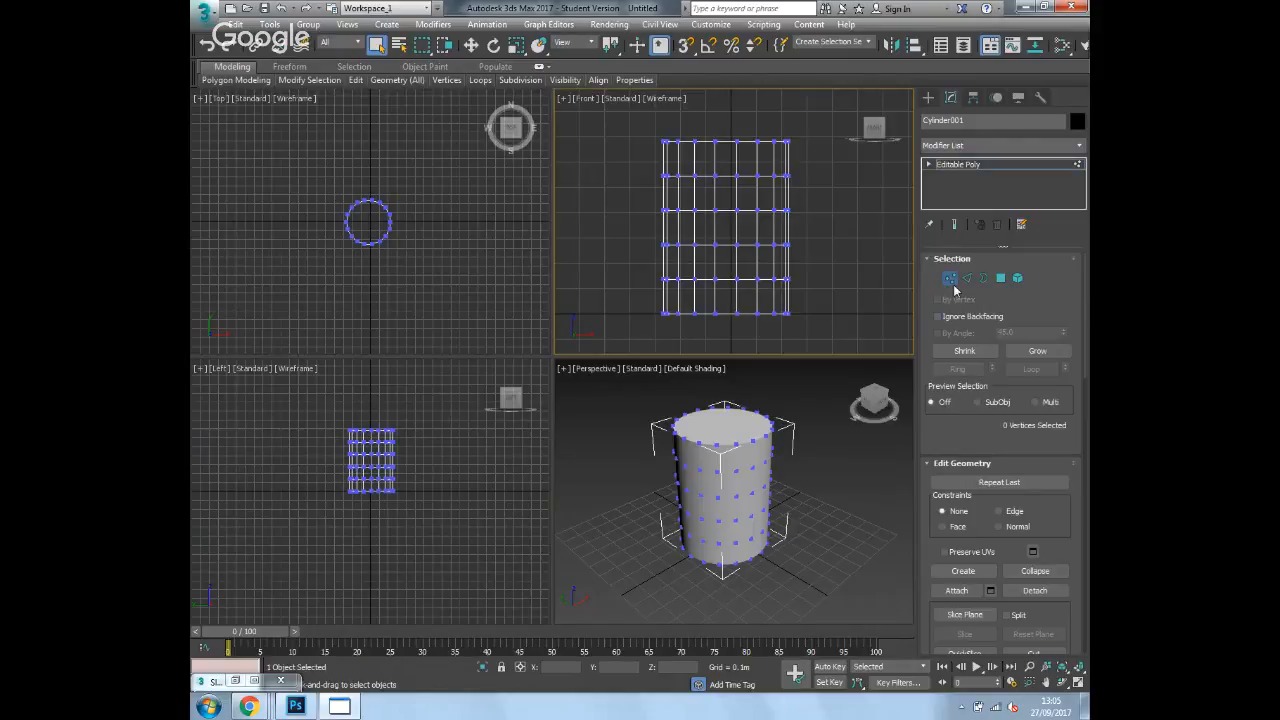
pyautogui.click(950, 279)
pyautogui.click(950, 279)
pyautogui.moveTo(641, 196); pyautogui.dragTo(811, 267)
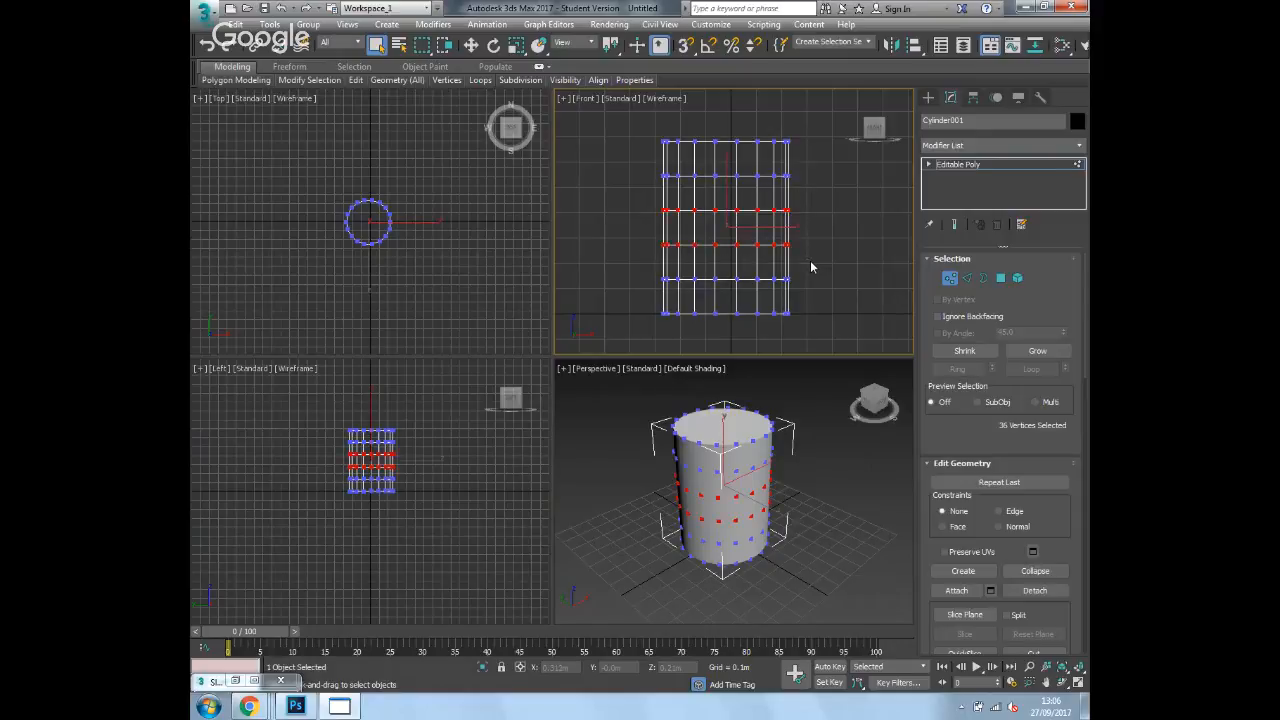
pyautogui.moveTo(640, 195); pyautogui.dragTo(819, 270)
pyautogui.click(517, 47)
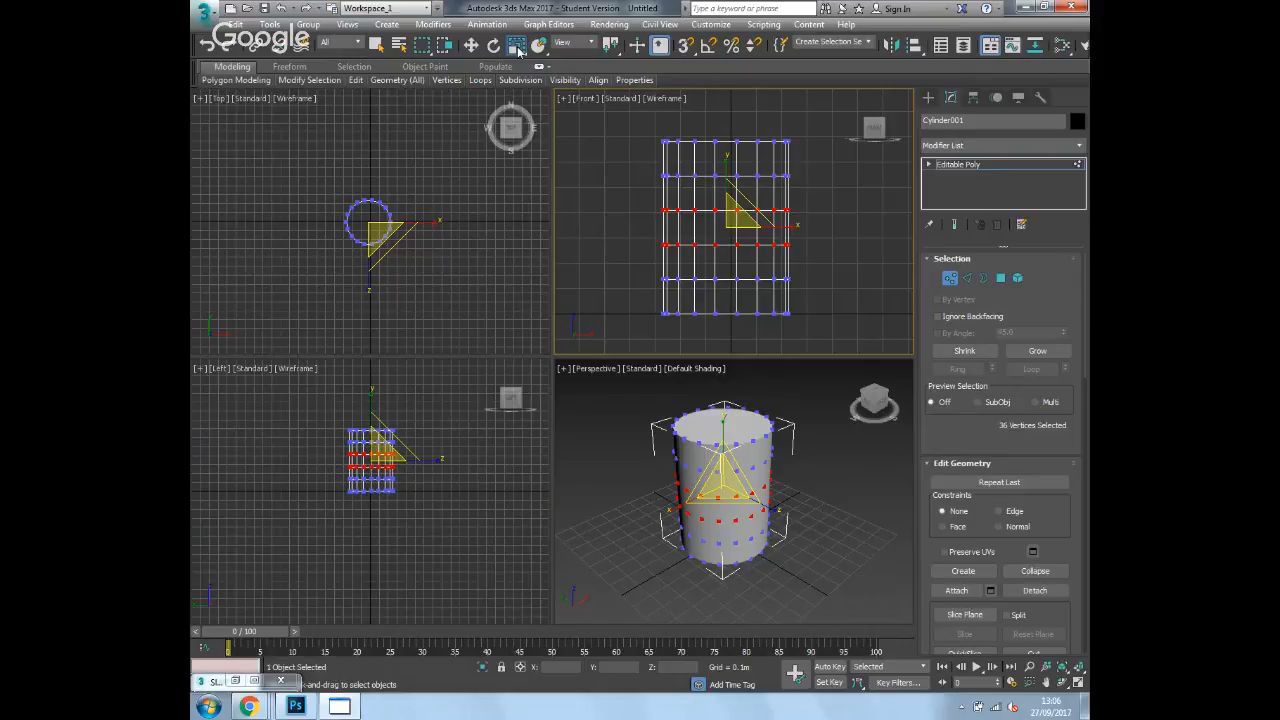
pyautogui.moveTo(518, 50); pyautogui.dragTo(518, 48)
pyautogui.moveTo(735, 213); pyautogui.dragTo(738, 197)
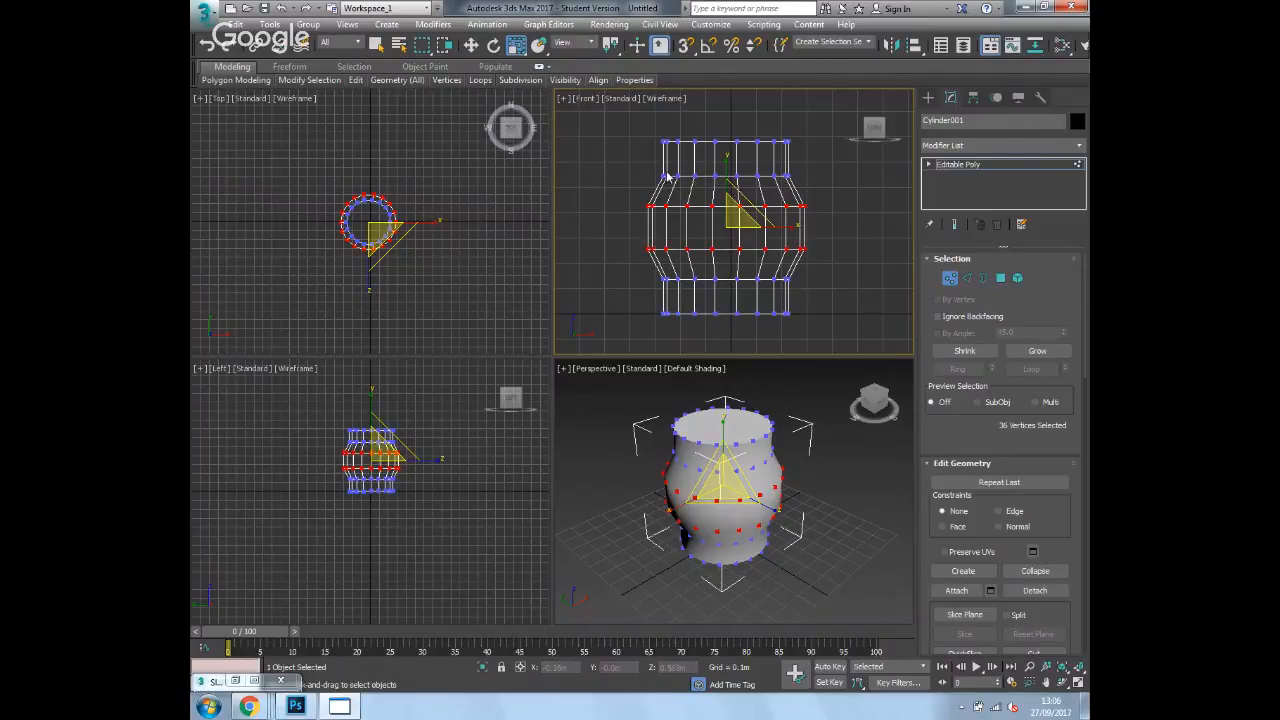
# - Scale the second vertex row from the top and the second from the bottom outward to round the barrel profile
pyautogui.moveTo(645, 156); pyautogui.dragTo(820, 198)
pyautogui.moveTo(739, 167); pyautogui.dragTo(736, 158)
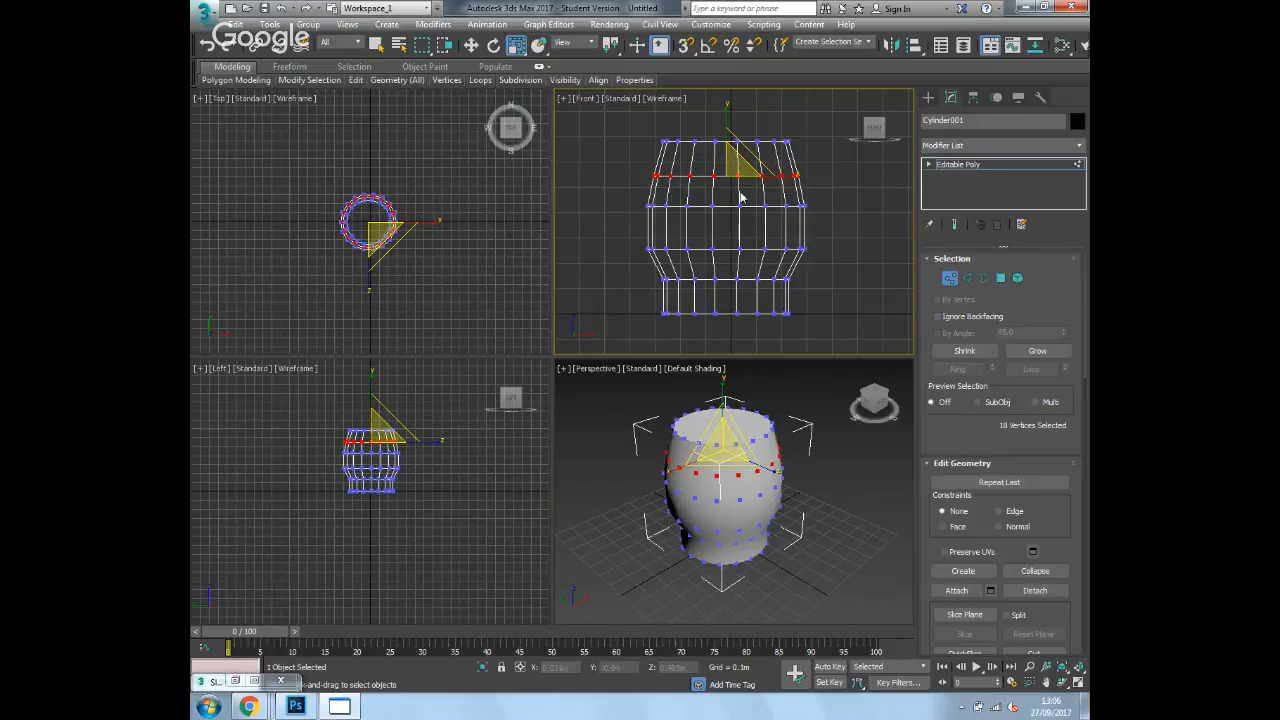
pyautogui.moveTo(641, 264); pyautogui.dragTo(830, 296)
pyautogui.moveTo(734, 270); pyautogui.dragTo(735, 255)
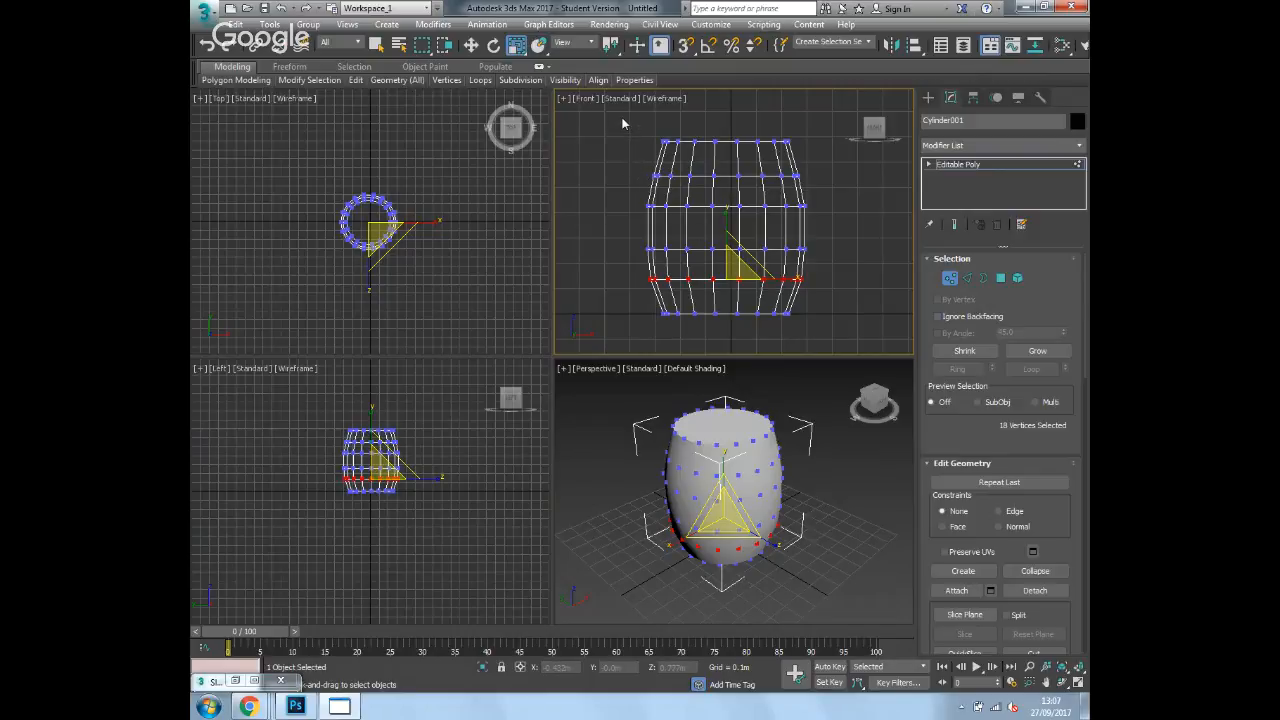
# - Select all the barrel's vertices, stretch them along the vertical axis to make it taller, and leave vertex editing
pyautogui.moveTo(626, 120); pyautogui.dragTo(828, 340)
pyautogui.press('r')
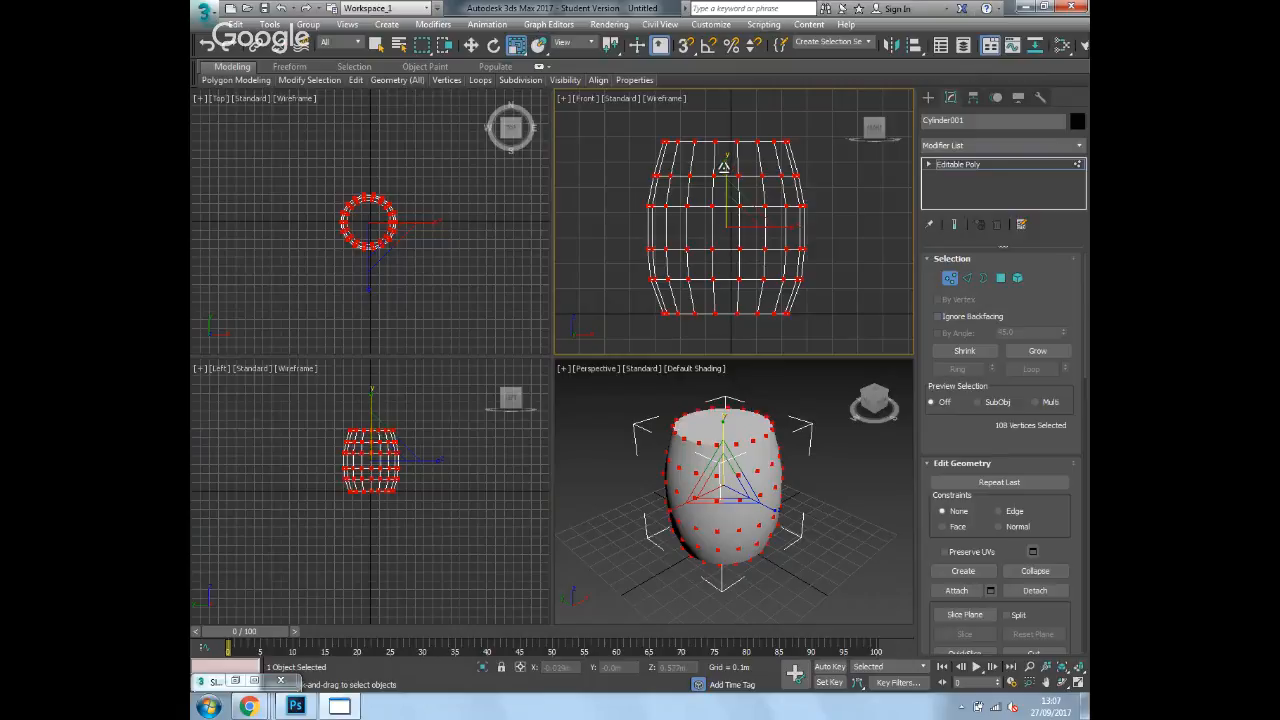
pyautogui.moveTo(722, 169); pyautogui.dragTo(722, 162)
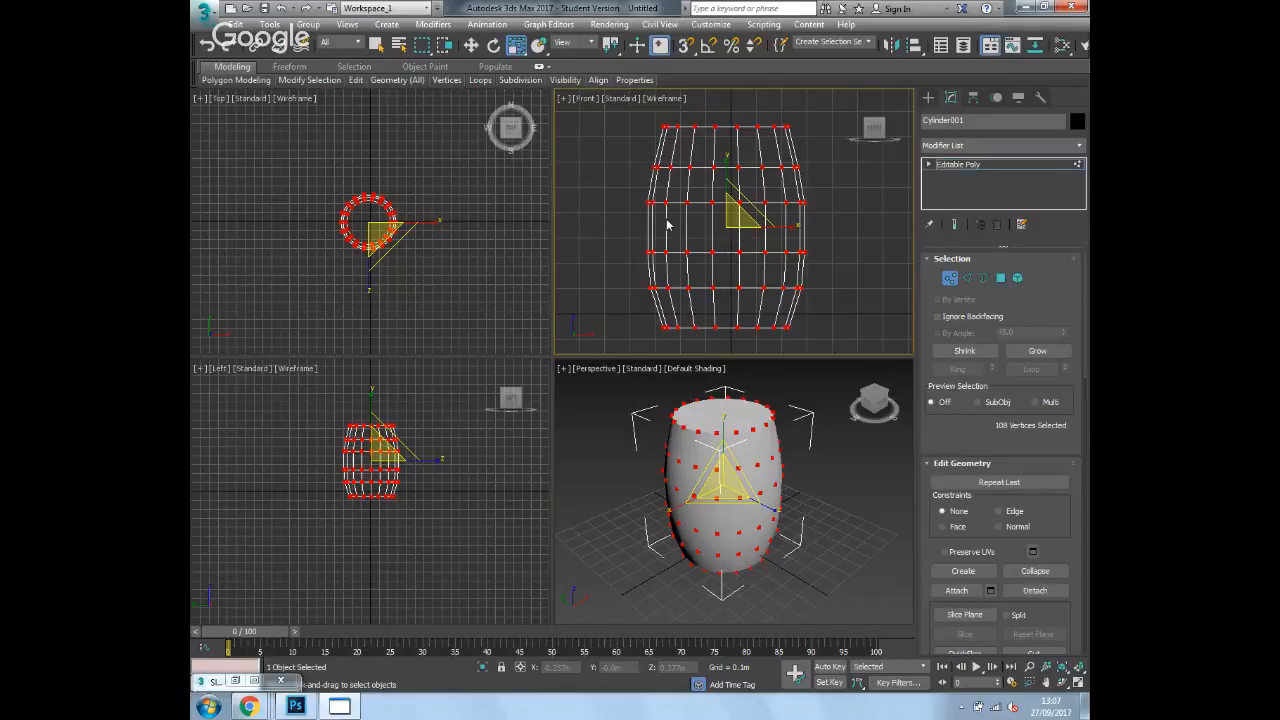
pyautogui.click(826, 301)
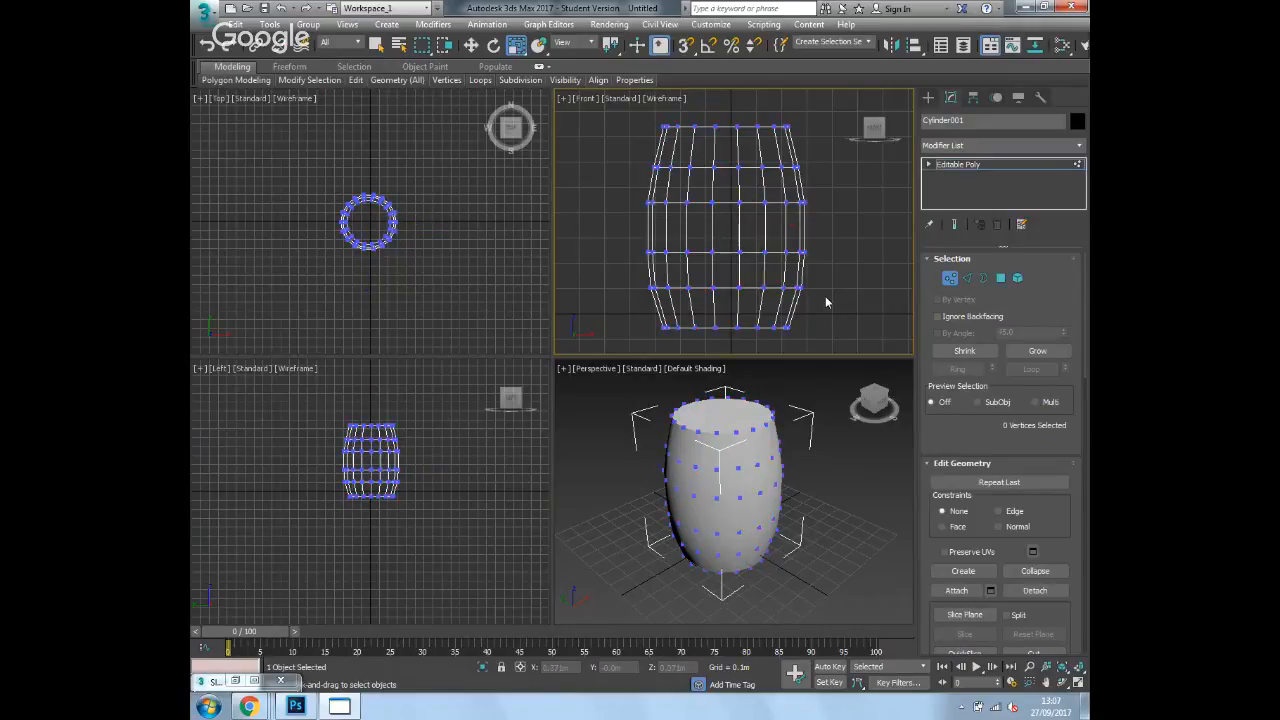
pyautogui.click(950, 279)
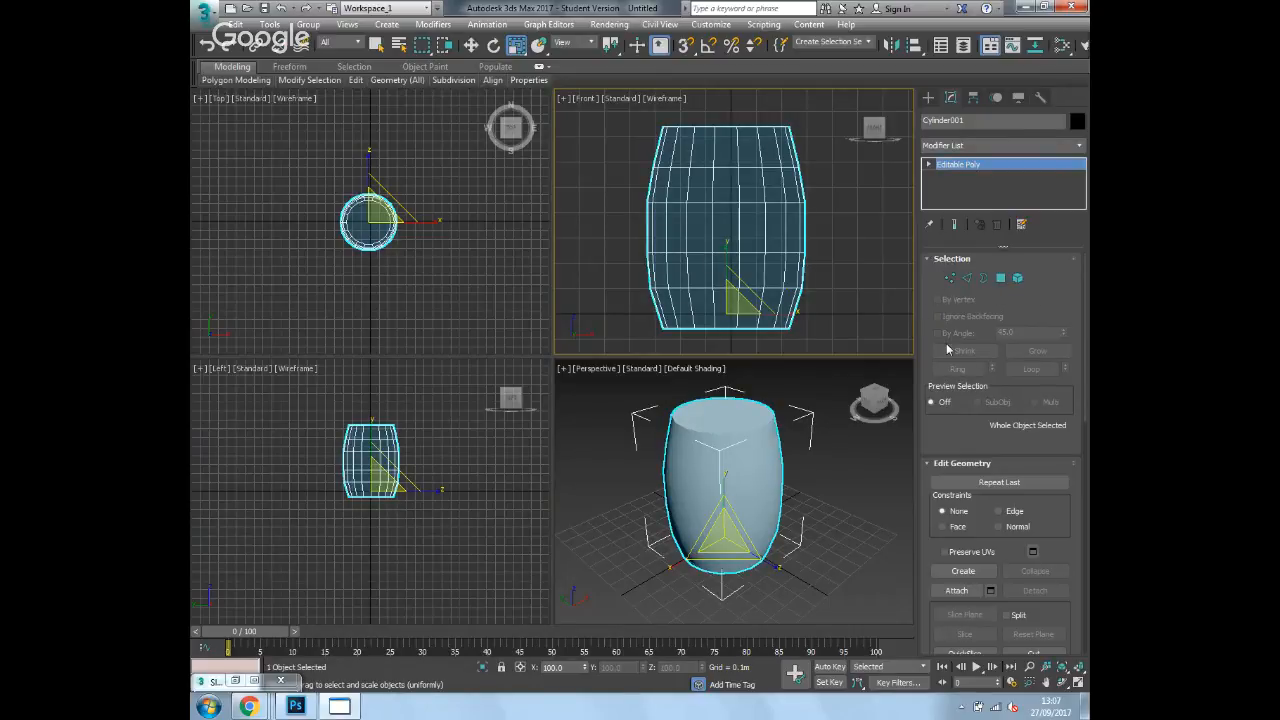
# - Select the barrel in the Perspective view and display its edged faces
pyautogui.click(842, 519)
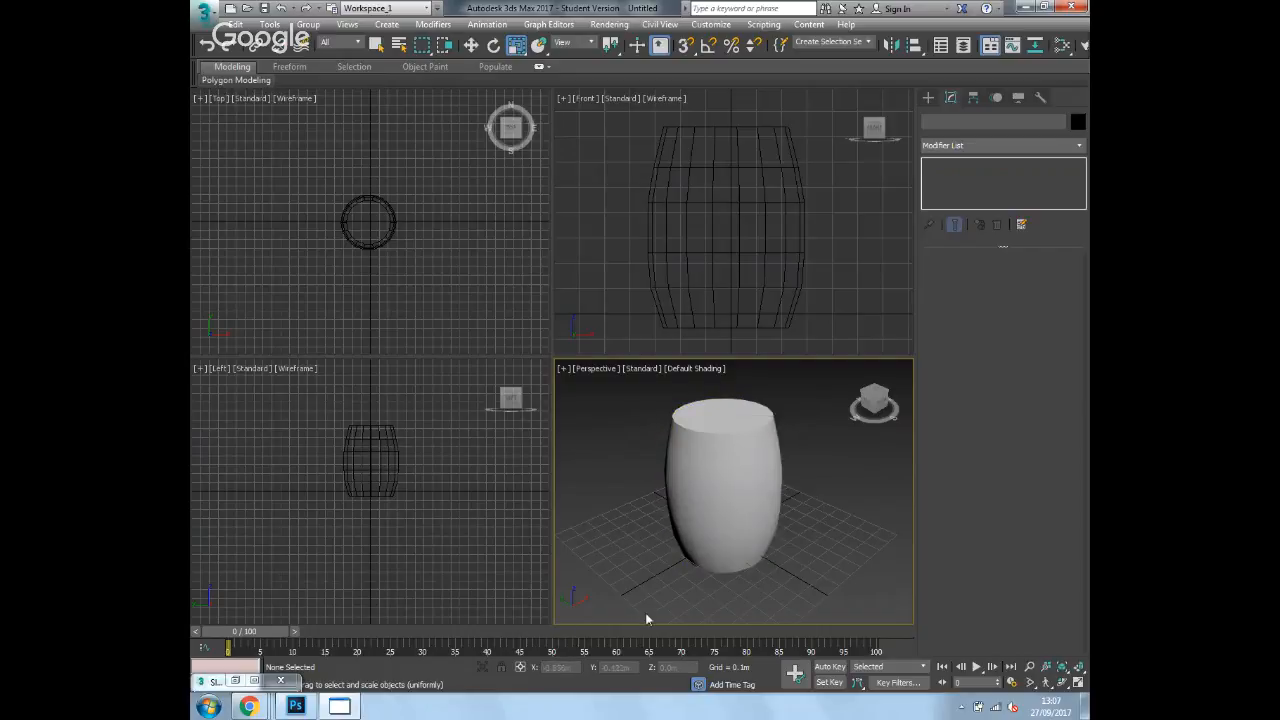
pyautogui.scroll(3, 712, 486)
pyautogui.click(712, 486)
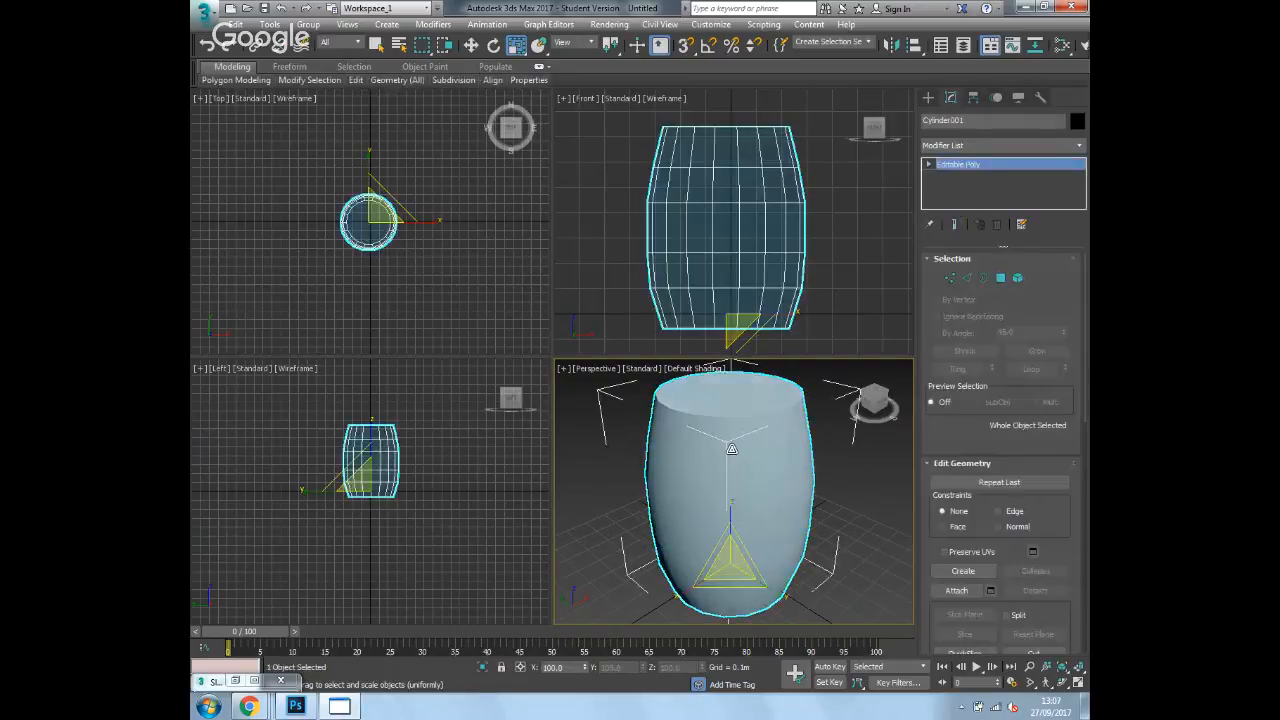
pyautogui.press('F4')
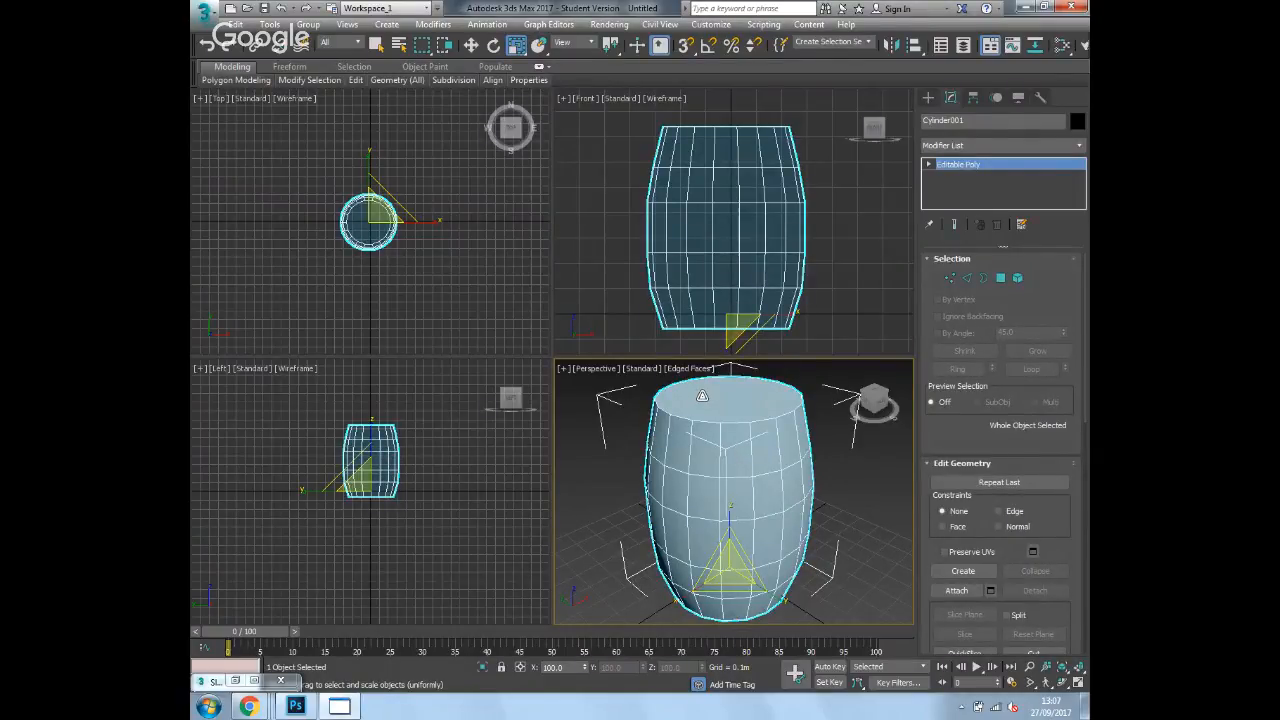
# - Inset the barrel's top polygon by 0.02 m to form a rim
pyautogui.click(1002, 284)
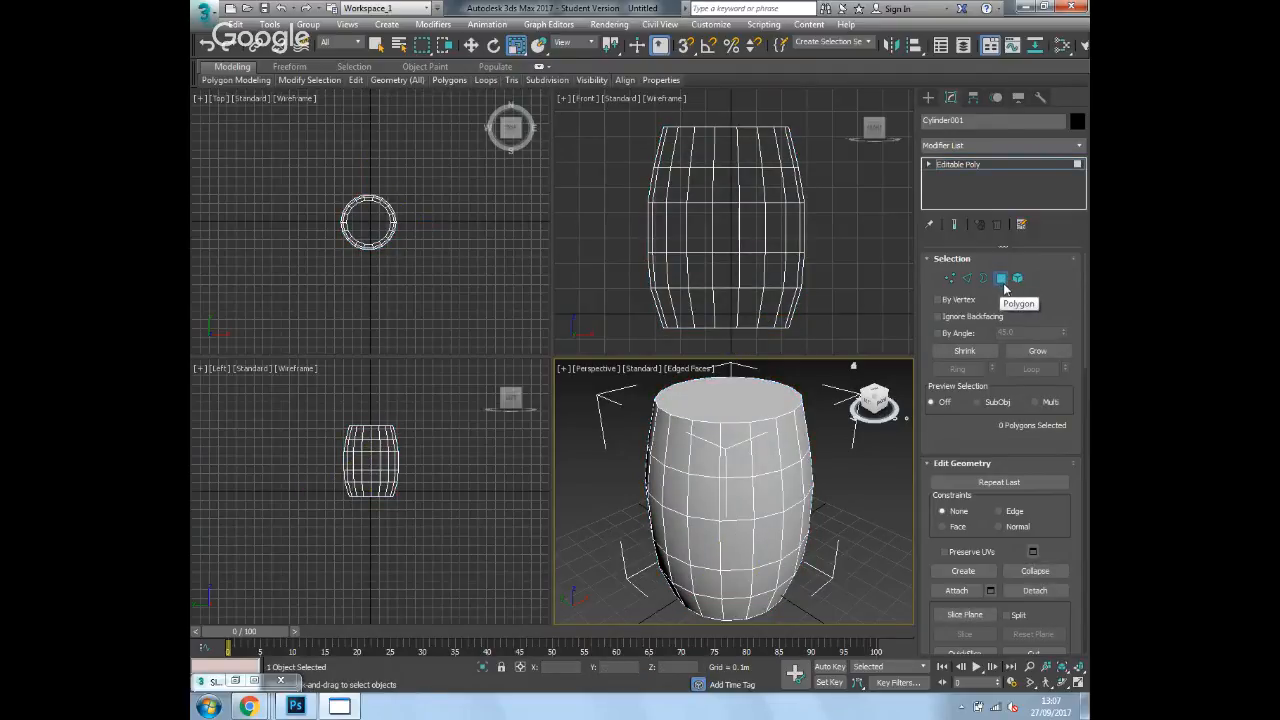
pyautogui.click(755, 400)
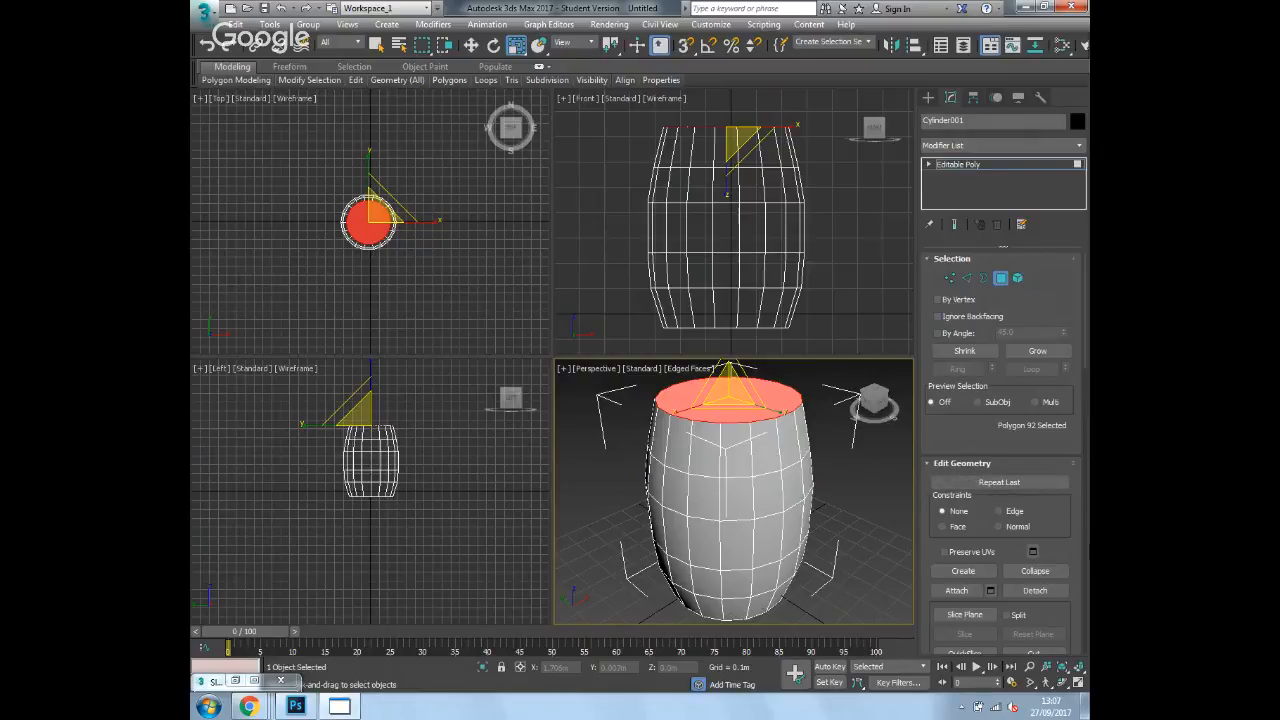
pyautogui.moveTo(1066, 551); pyautogui.dragTo(1057, 277)
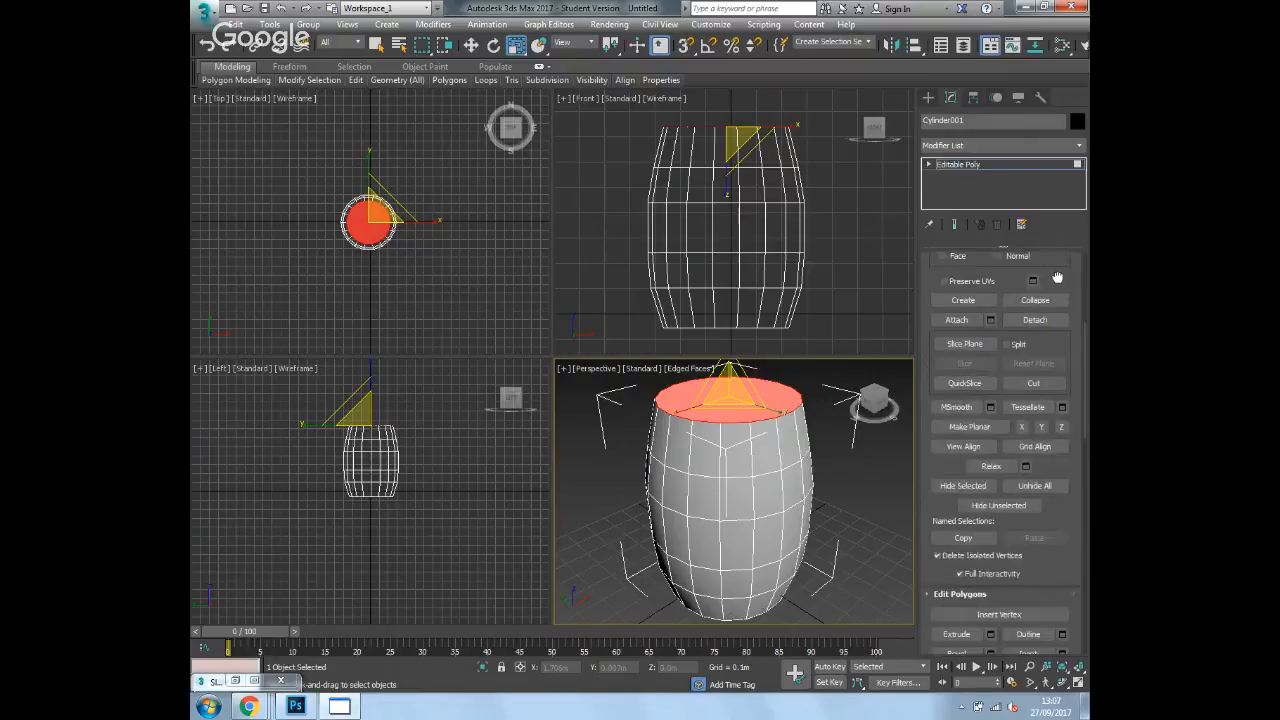
pyautogui.moveTo(1081, 458); pyautogui.dragTo(1071, 326)
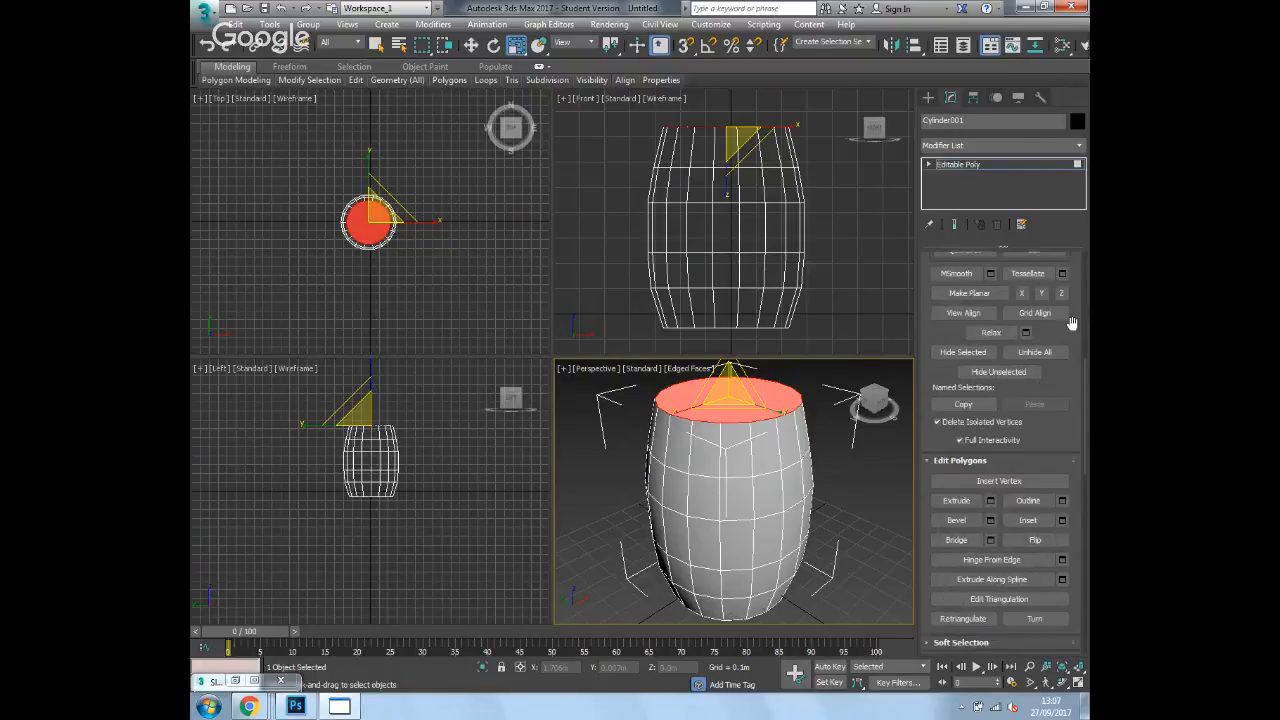
pyautogui.click(1063, 522)
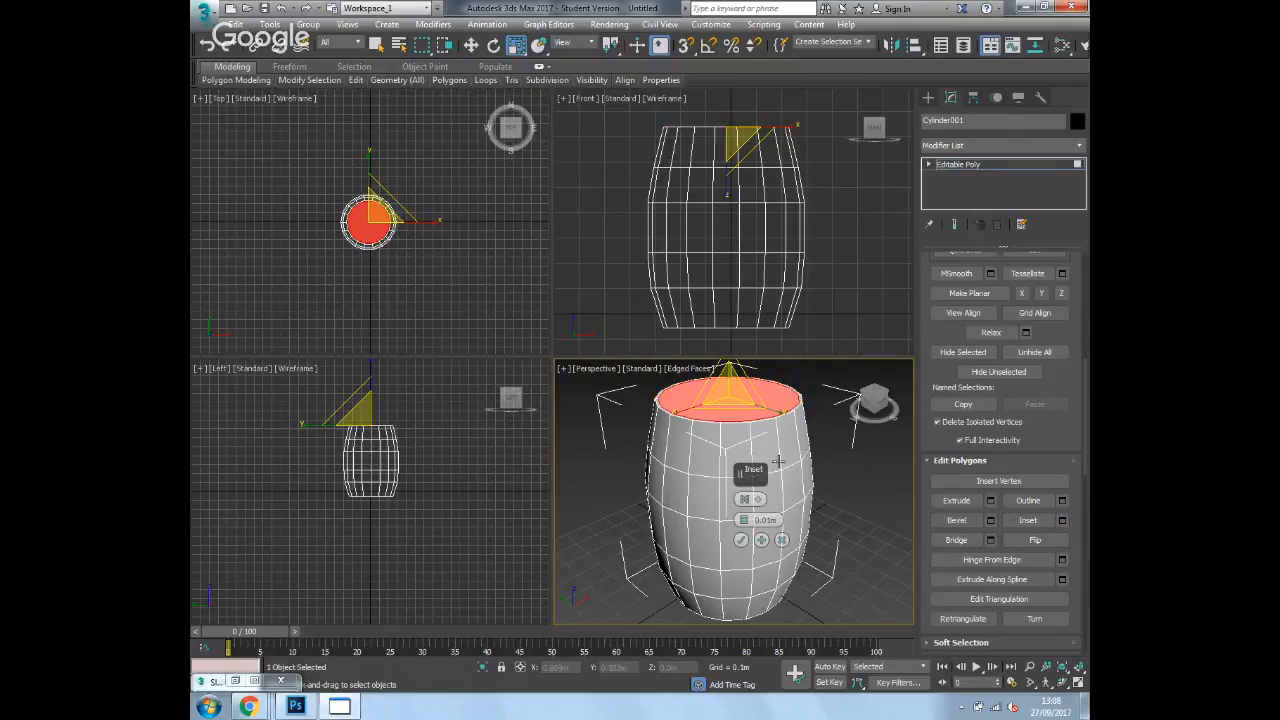
pyautogui.keyDown('alt'); pyautogui.moveTo(777, 462); pyautogui.dragTo(783, 467, button='middle'); pyautogui.keyUp('alt')
pyautogui.hotkey('alt', 'w')
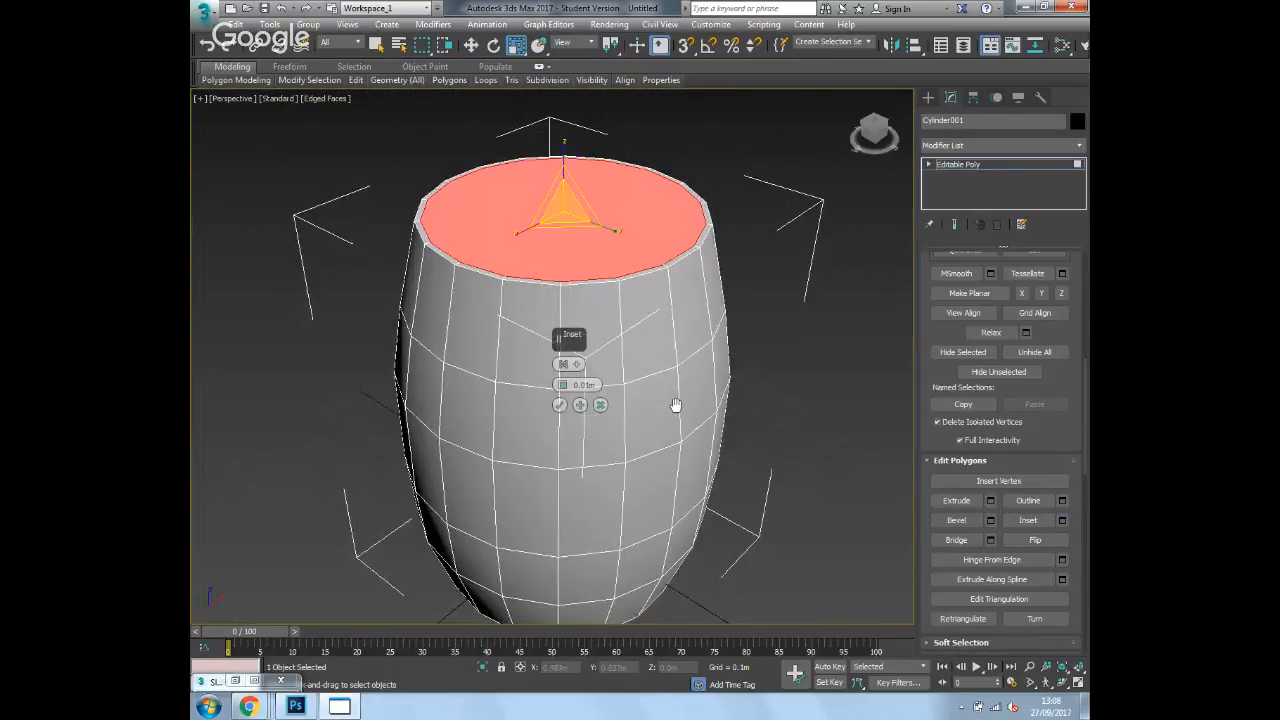
pyautogui.scroll(3, 676, 405)
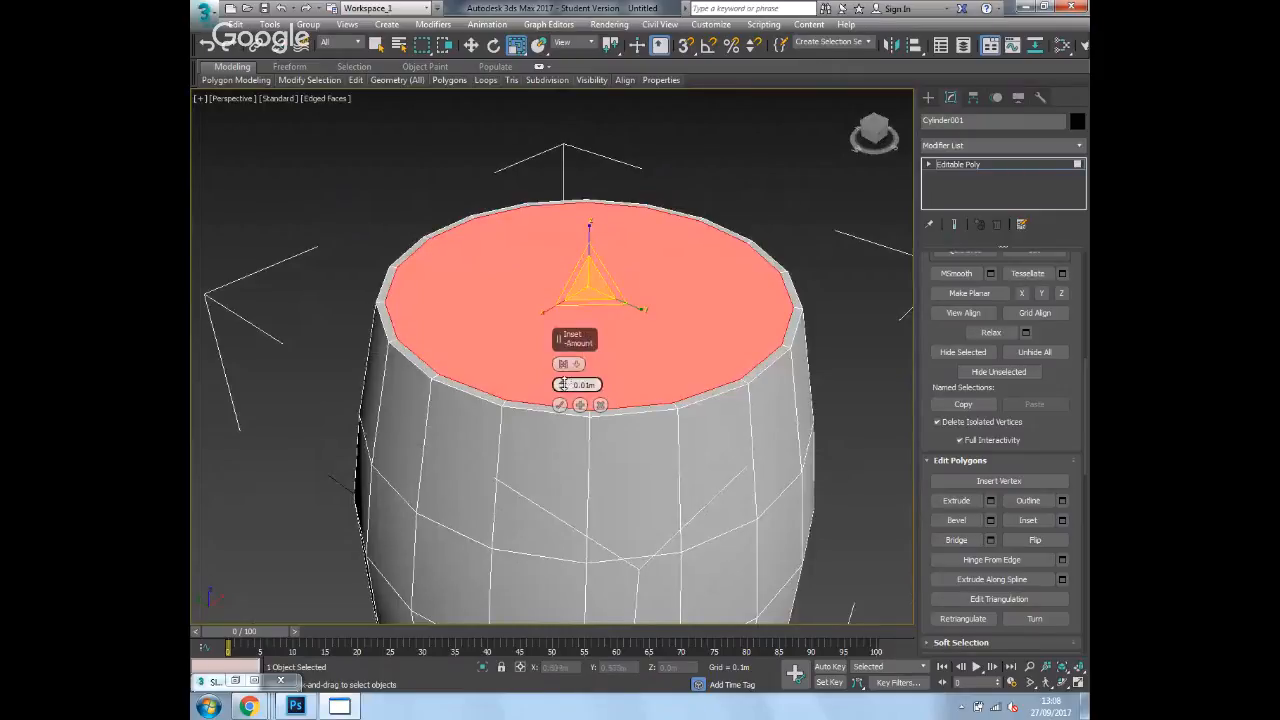
pyautogui.moveTo(563, 386); pyautogui.dragTo(564, 378)
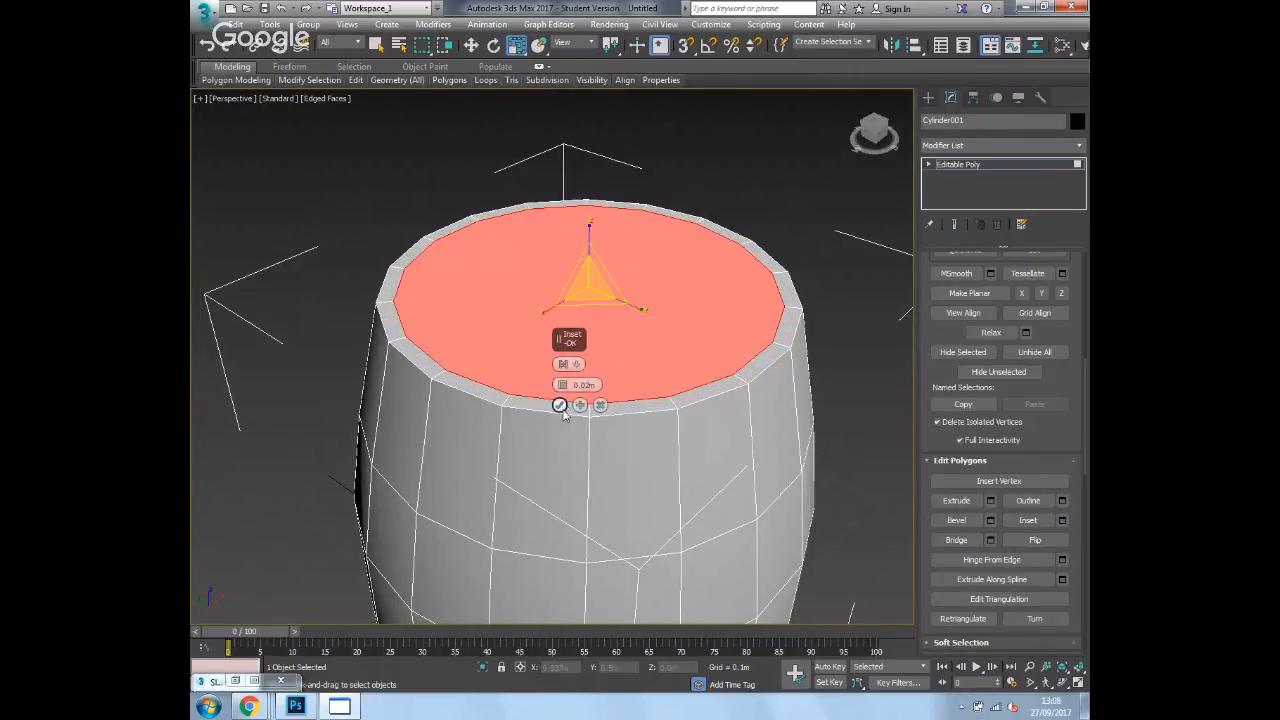
pyautogui.click(559, 404)
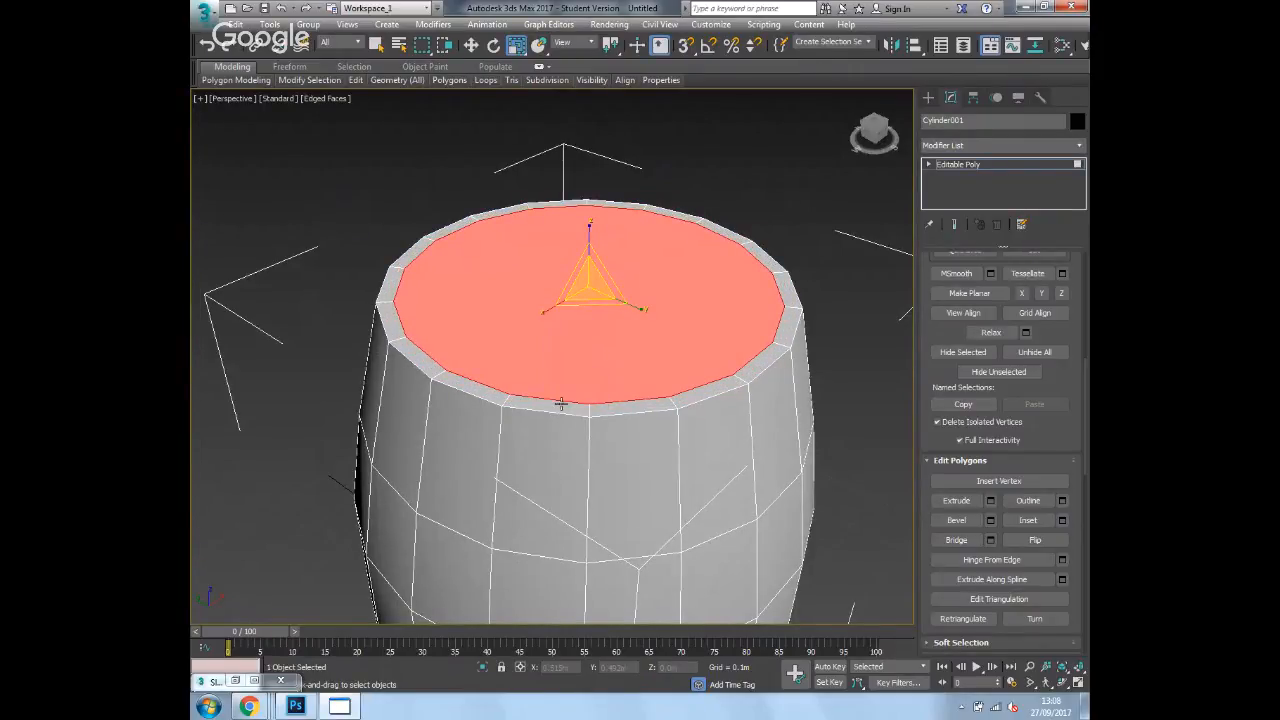
# - Extrude the inset top polygon by -0.015 m to recess the lid below the rim
pyautogui.click(991, 501)
pyautogui.rightClick(564, 386)
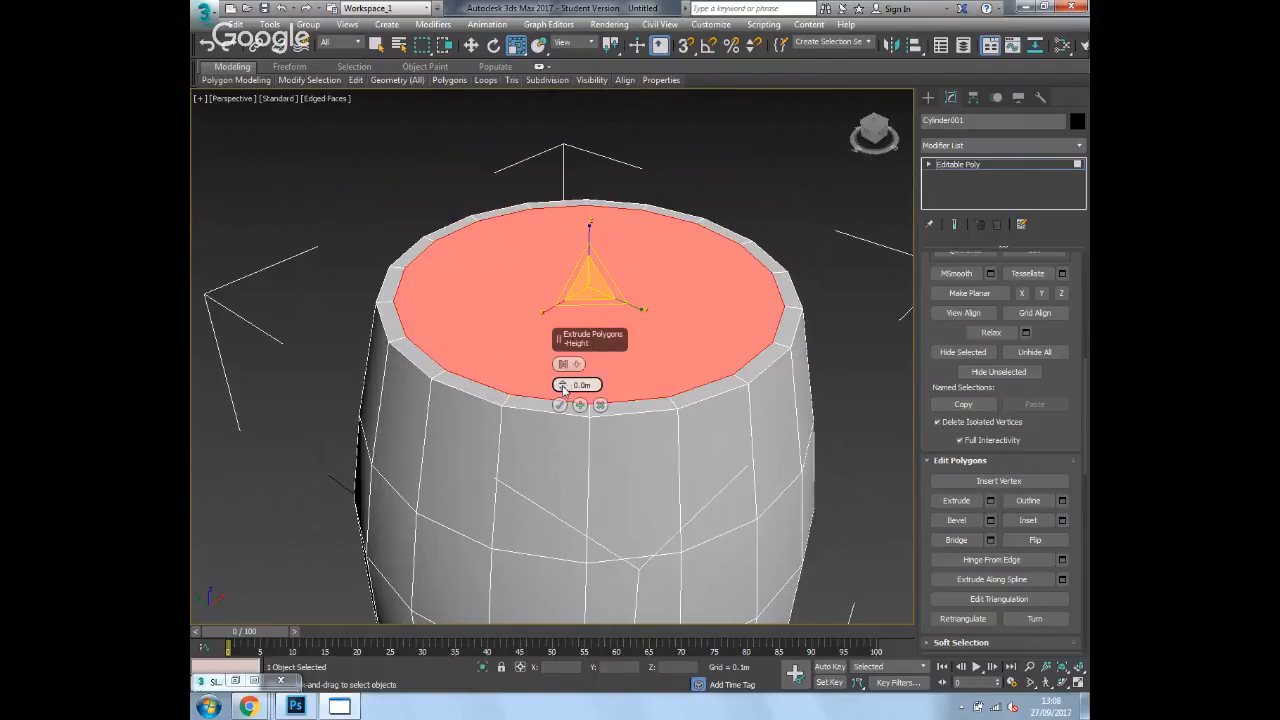
pyautogui.moveTo(564, 389); pyautogui.dragTo(609, 477)
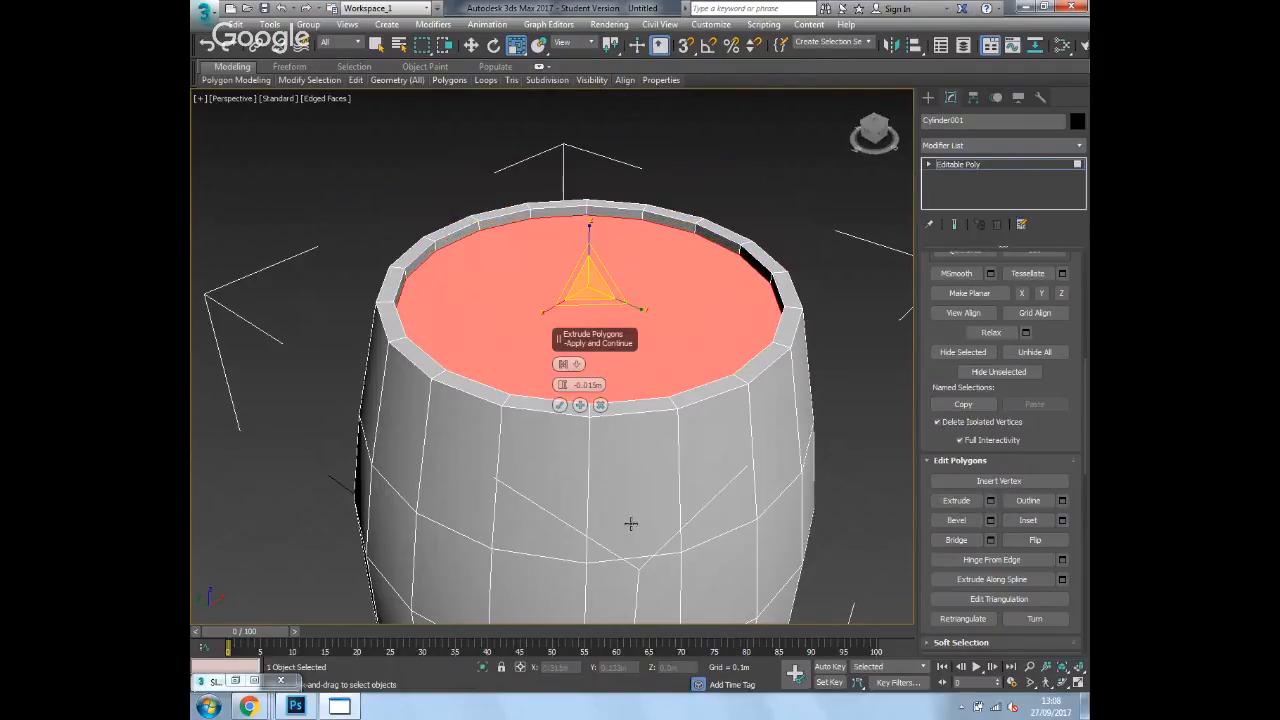
pyautogui.click(559, 404)
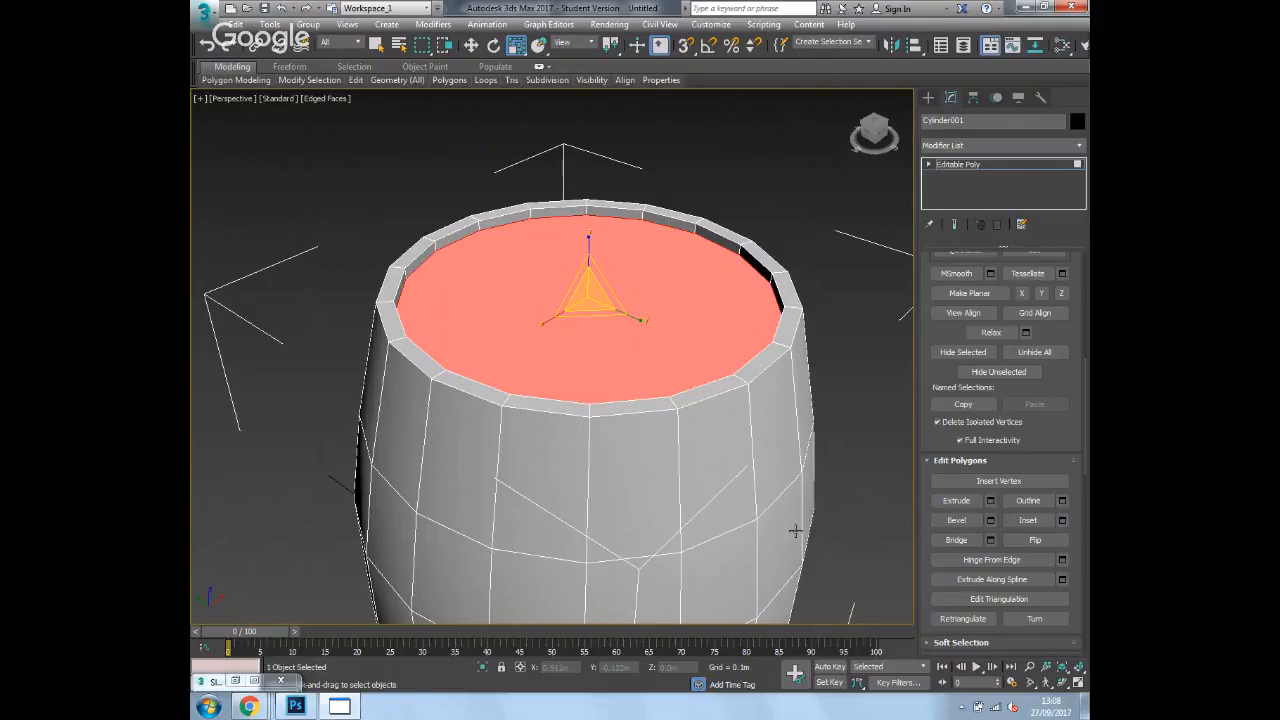
pyautogui.keyDown('alt'); pyautogui.moveTo(794, 529); pyautogui.dragTo(799, 487, button='middle'); pyautogui.keyUp('alt')
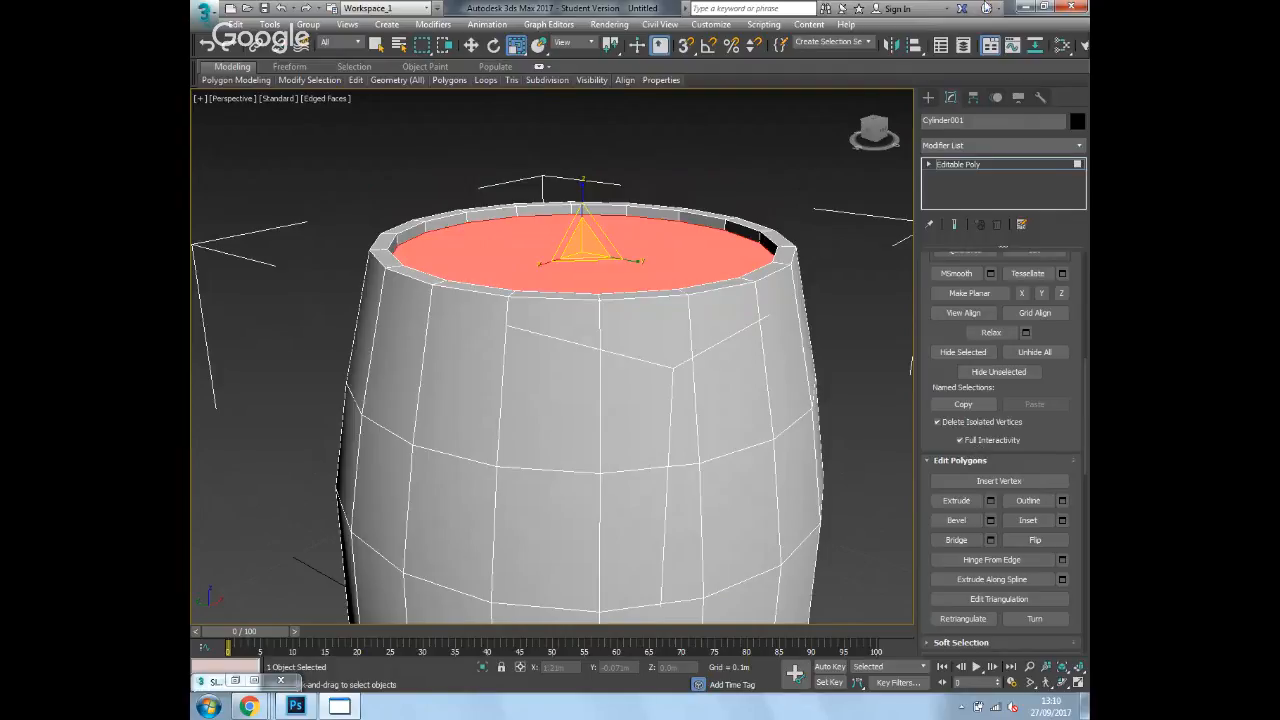
# - Switch to Photoshop and start a new document
pyautogui.click(305, 707)
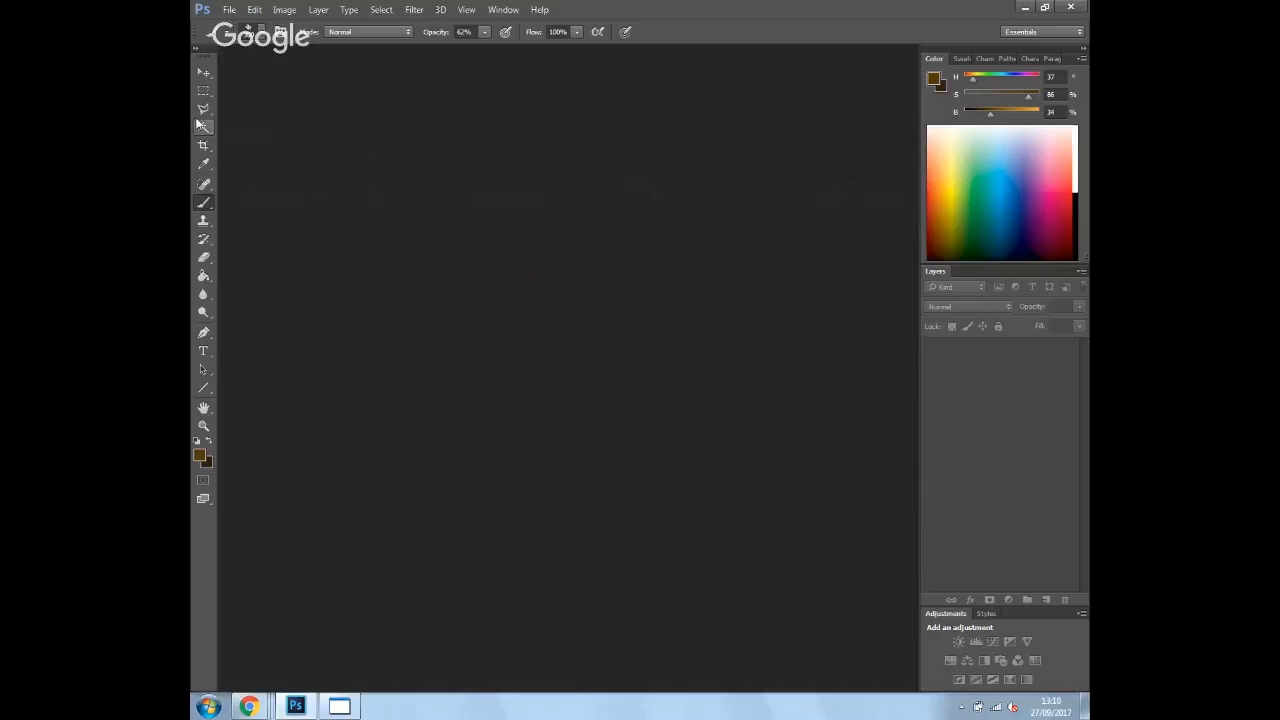
pyautogui.click(230, 10)
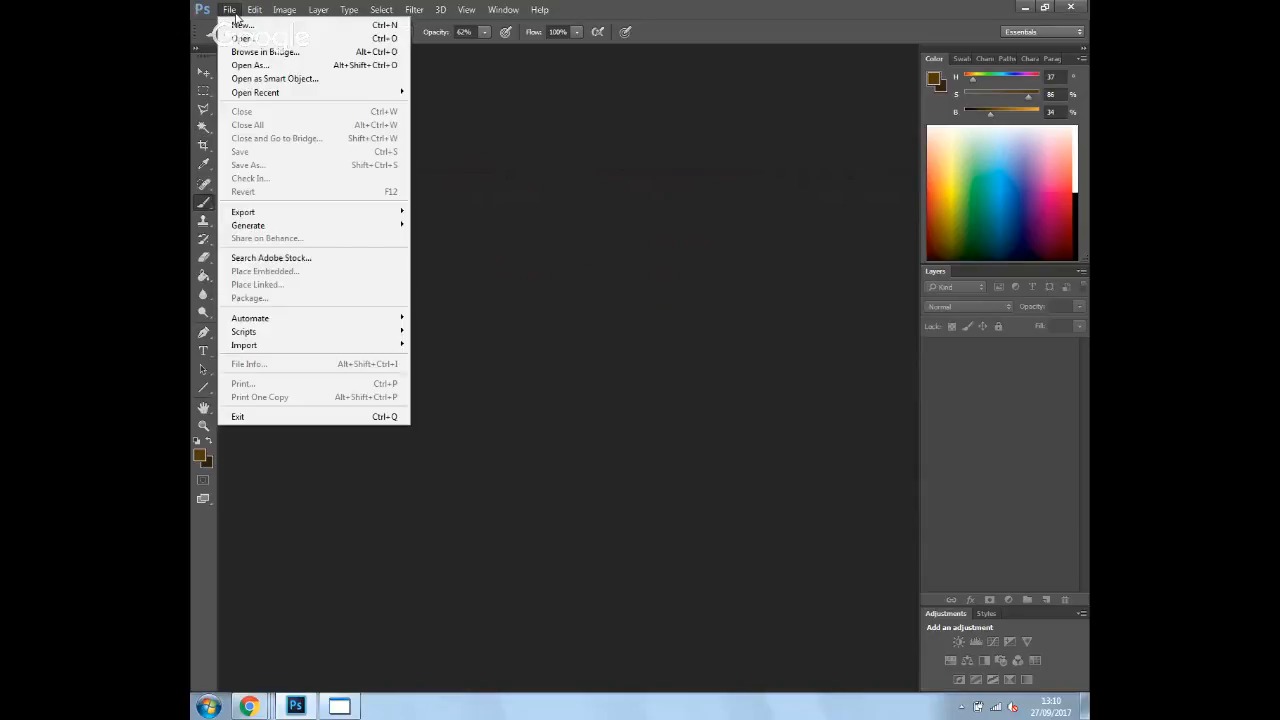
pyautogui.moveTo(316, 88)
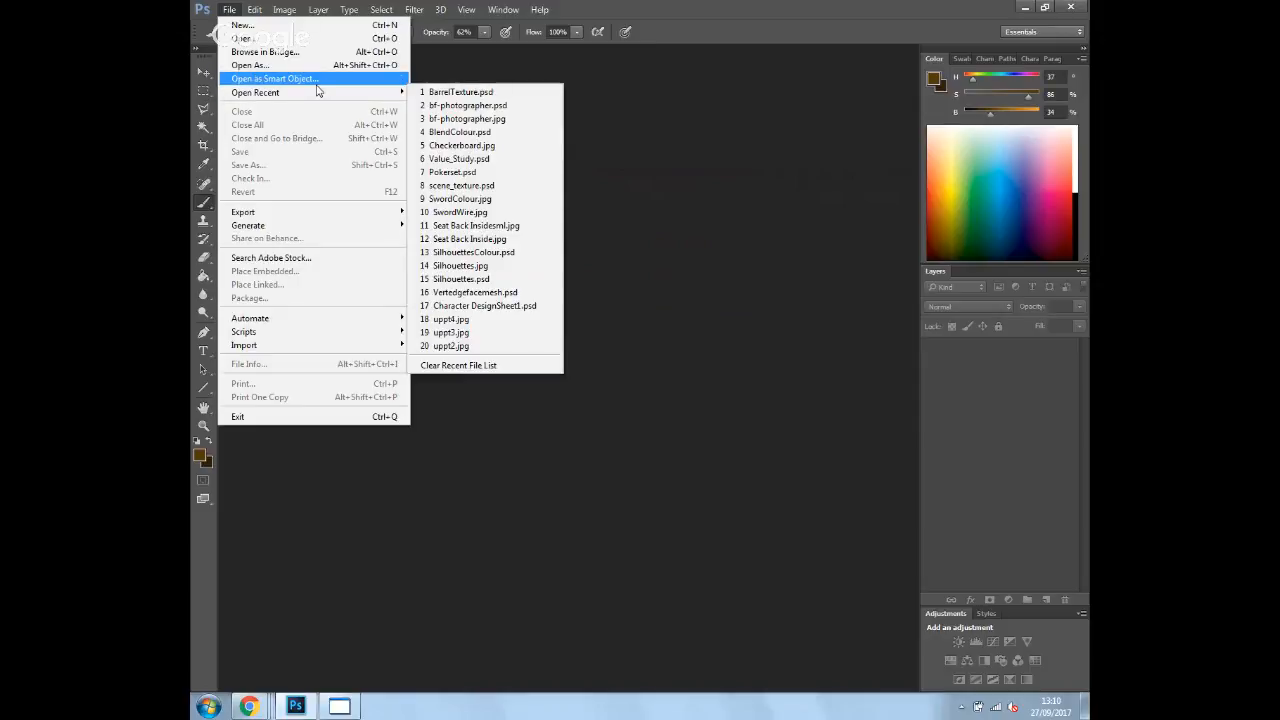
pyautogui.click(243, 24)
pyautogui.moveTo(897, 163); pyautogui.dragTo(551, 174)
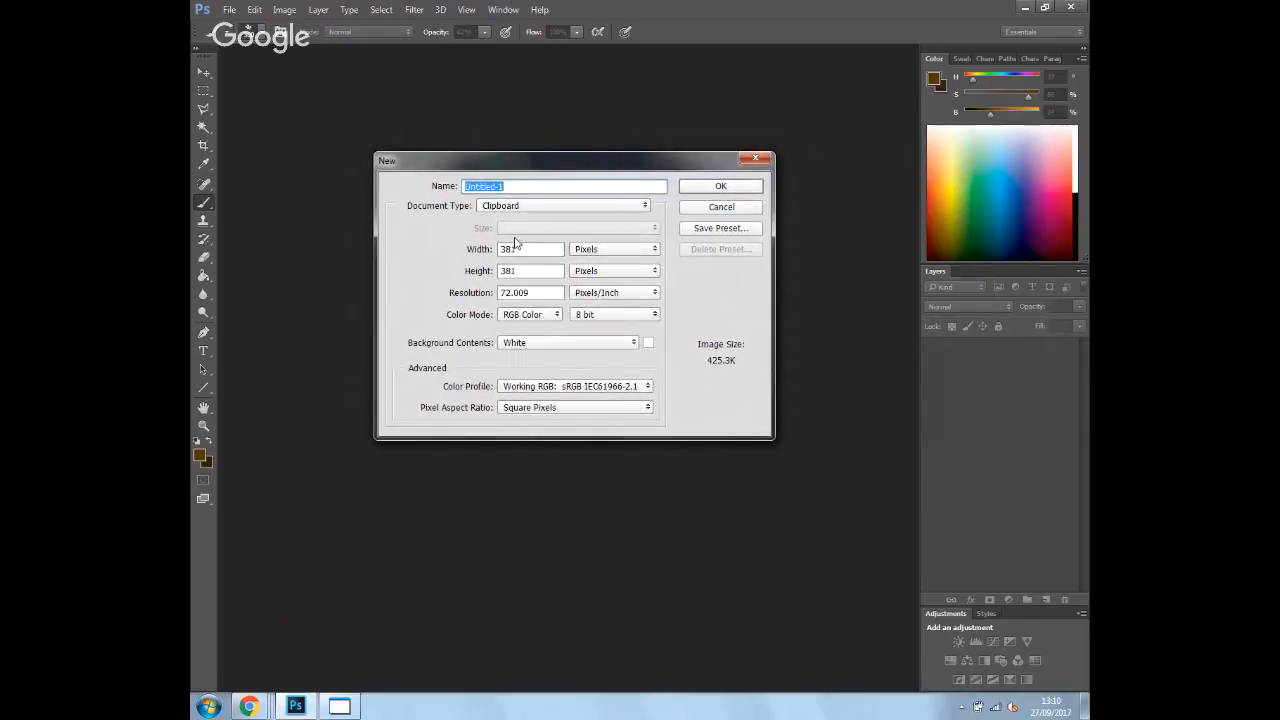
# - Create the document at 1024 by 1024 pixels with a resolution of 72 pixels per inch
pyautogui.doubleClick(515, 249)
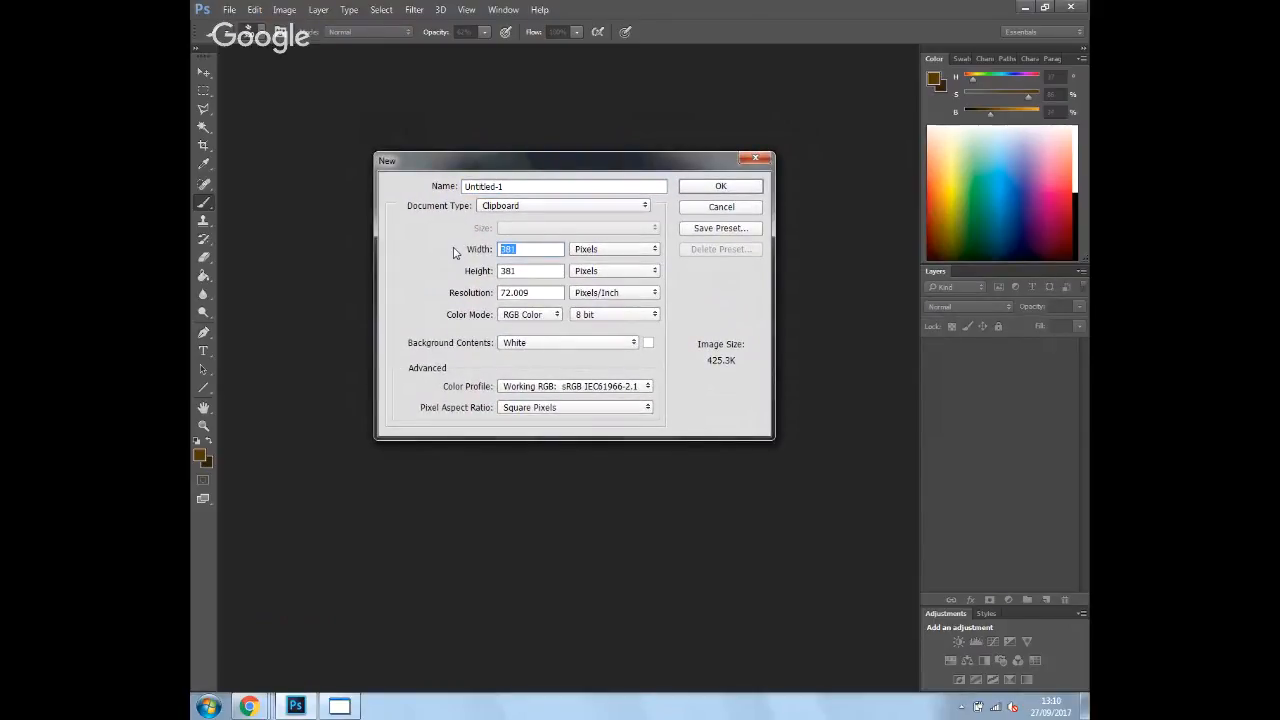
pyautogui.write('1024')
pyautogui.press('Tab')
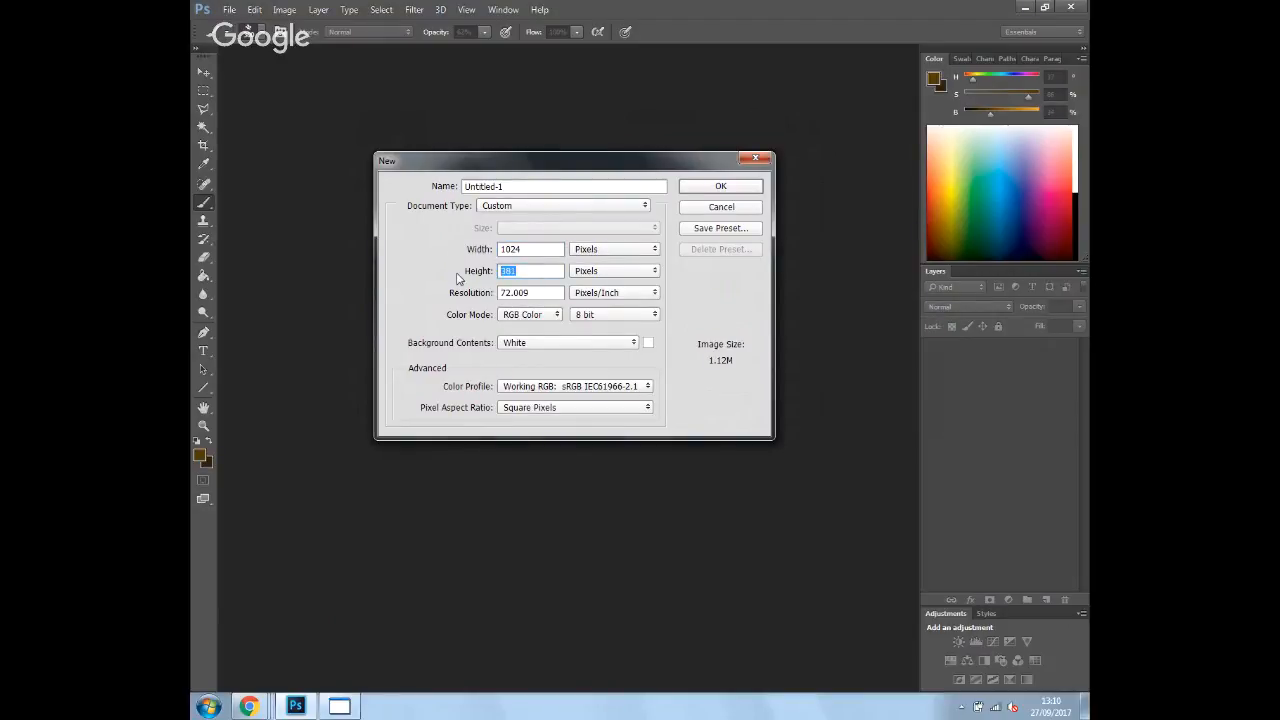
pyautogui.write('1024')
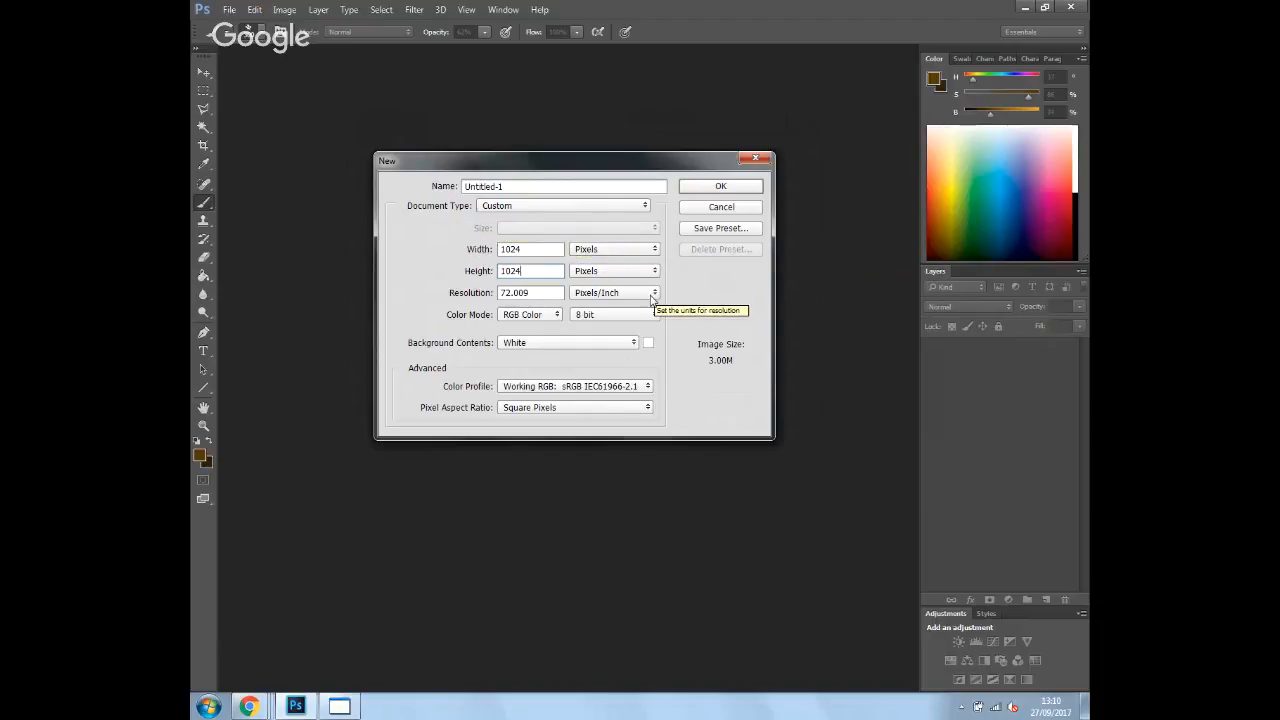
pyautogui.click(450, 296)
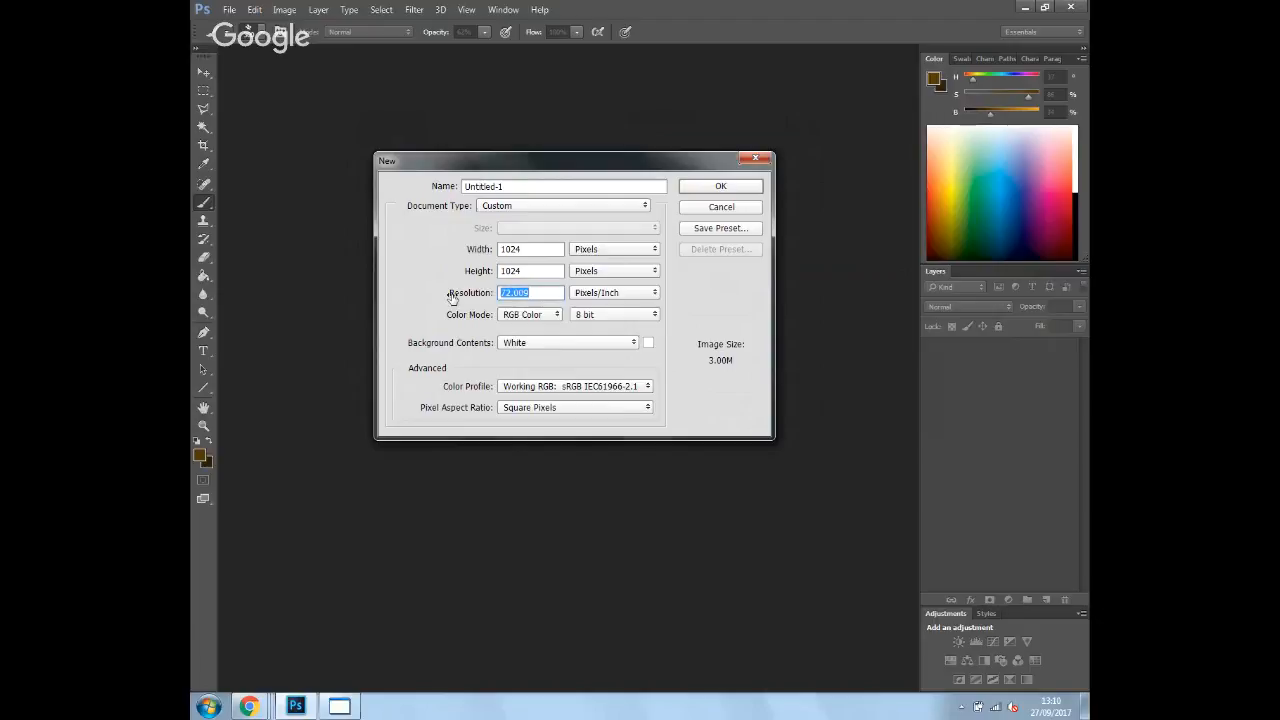
pyautogui.write('72')
pyautogui.click(484, 297)
pyautogui.click(757, 190)
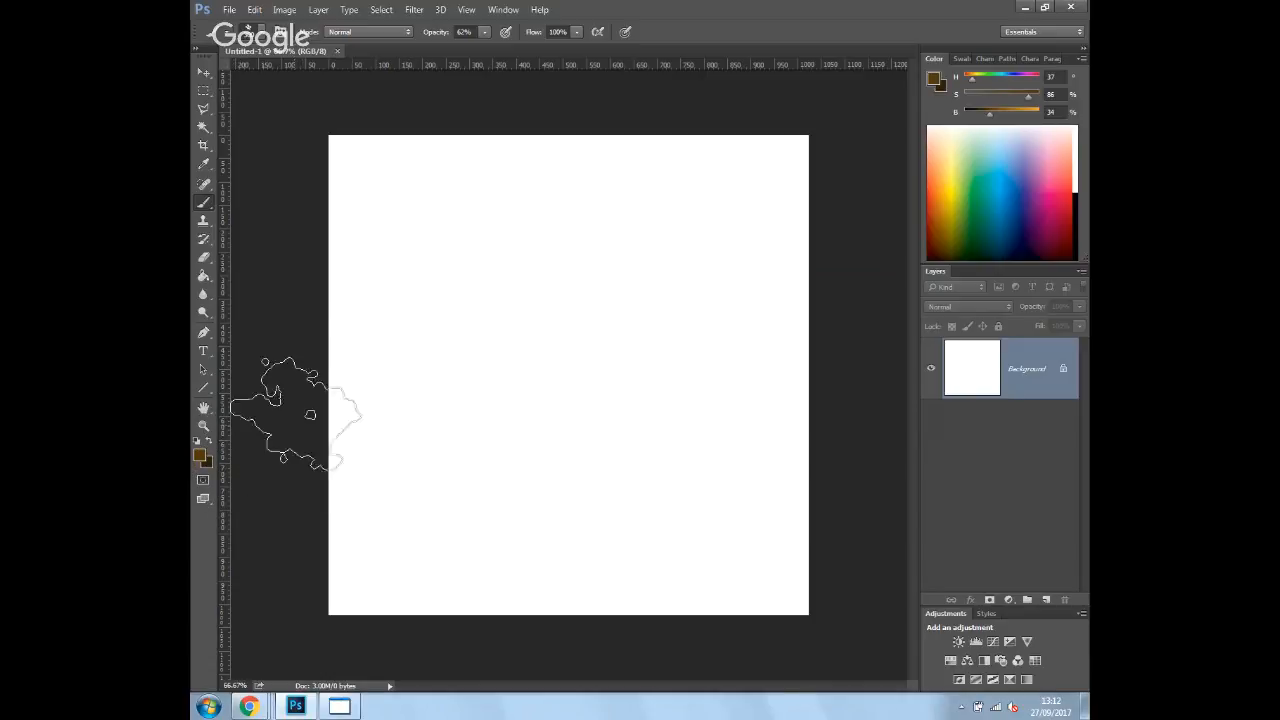
# - Fill the white background with a brown wood grain using the Fibers render filter at strength 4
pyautogui.click(421, 12)
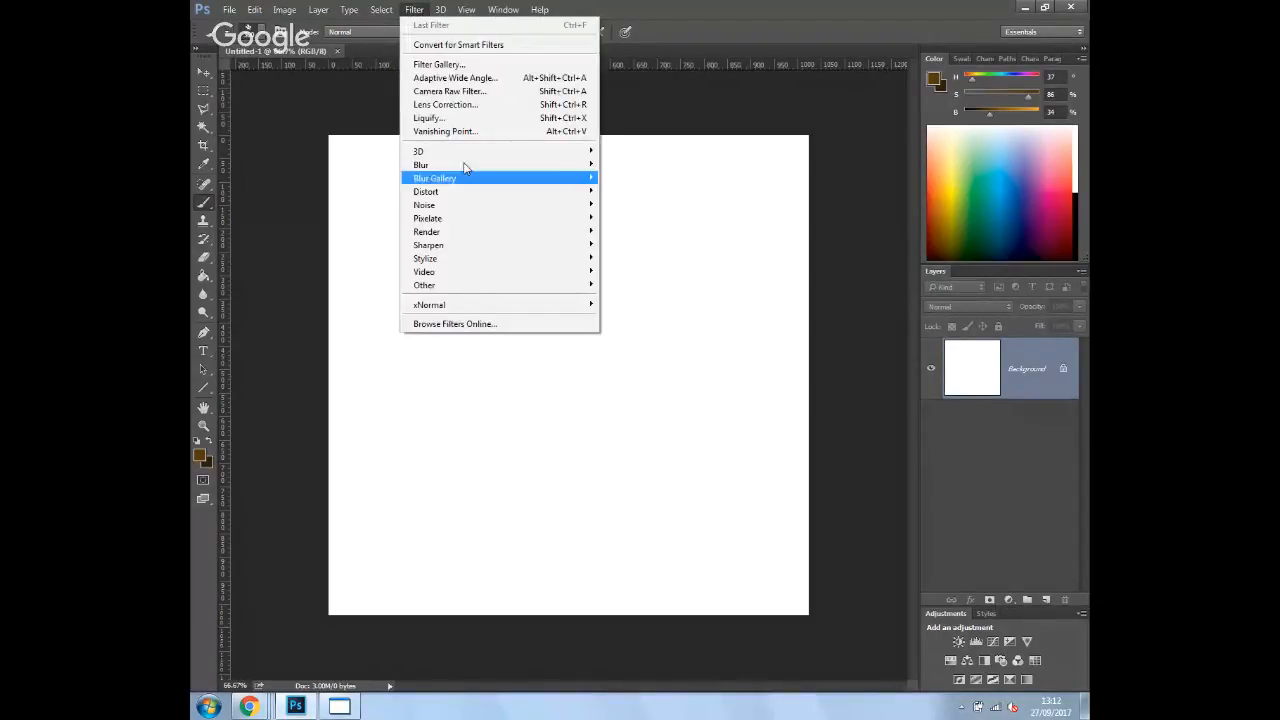
pyautogui.moveTo(546, 233)
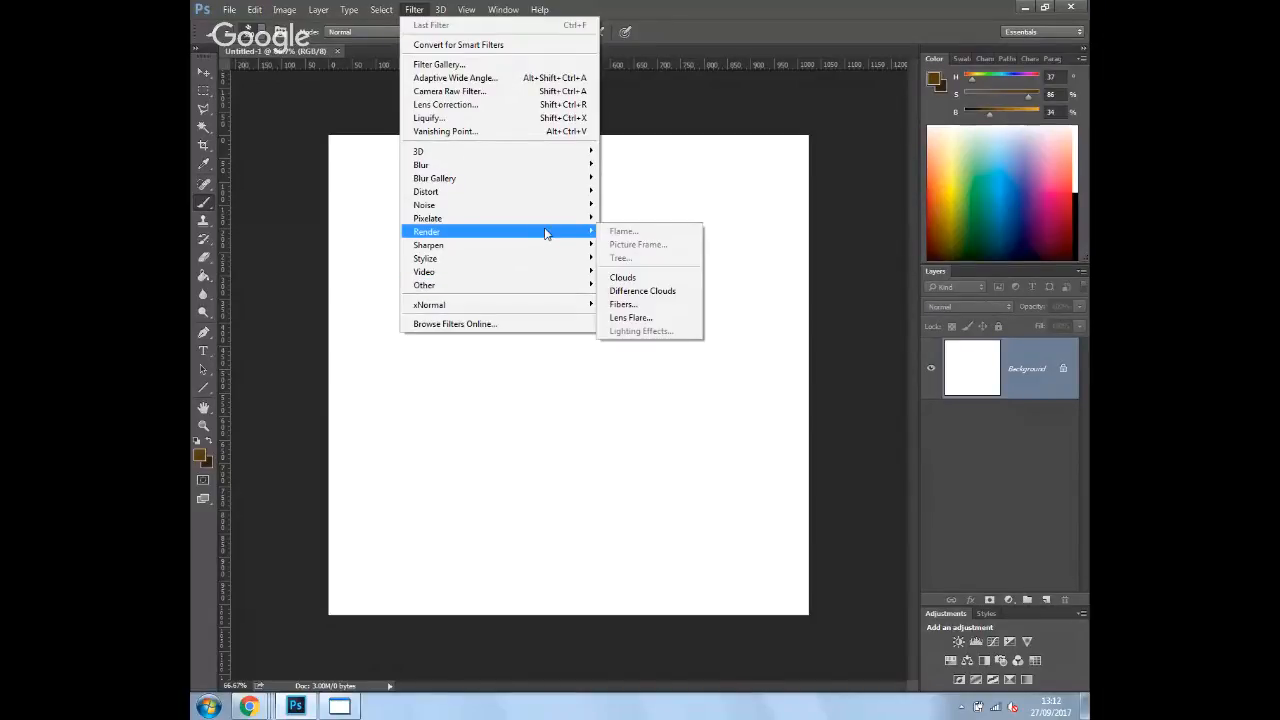
pyautogui.click(670, 306)
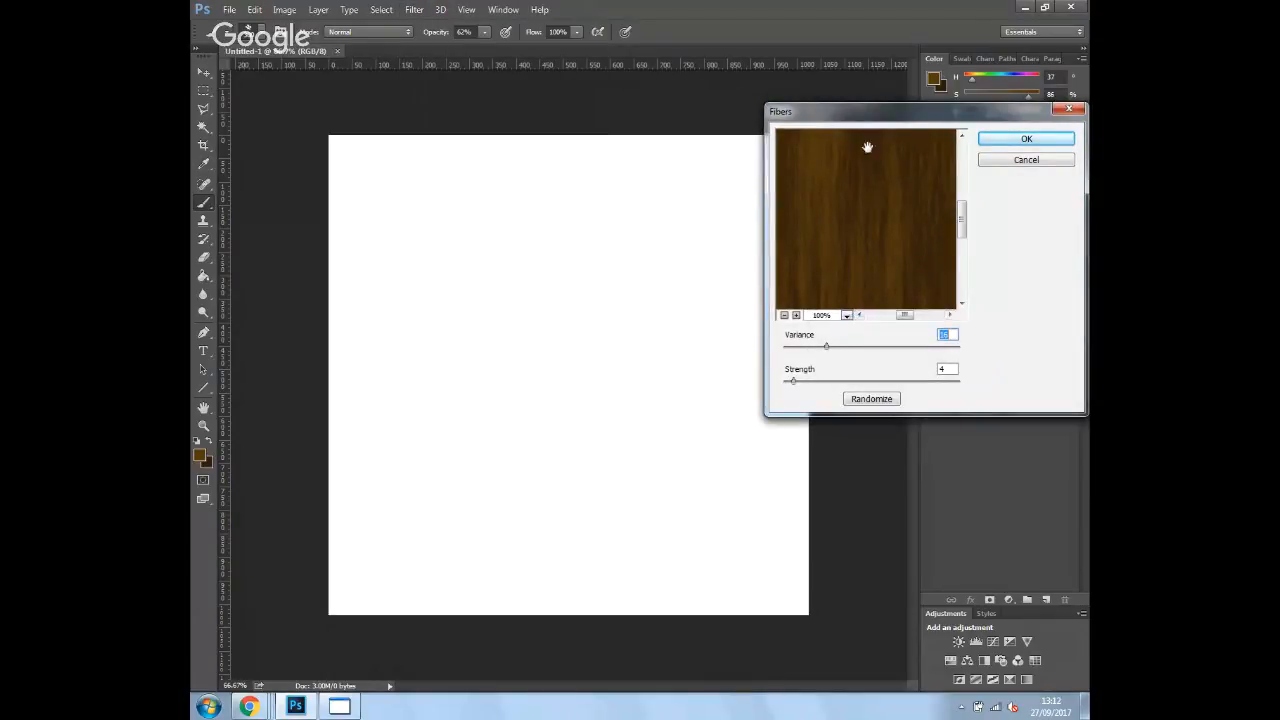
pyautogui.moveTo(920, 116); pyautogui.dragTo(672, 97)
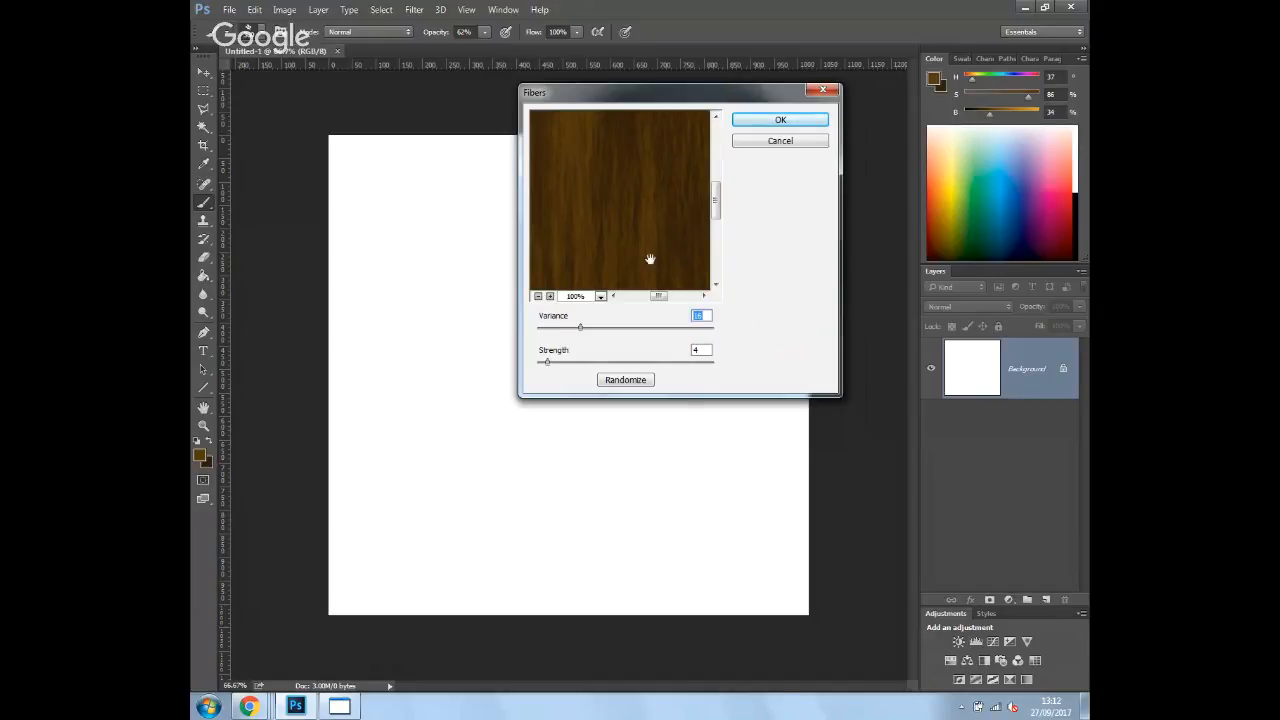
pyautogui.click(538, 296)
pyautogui.click(538, 296)
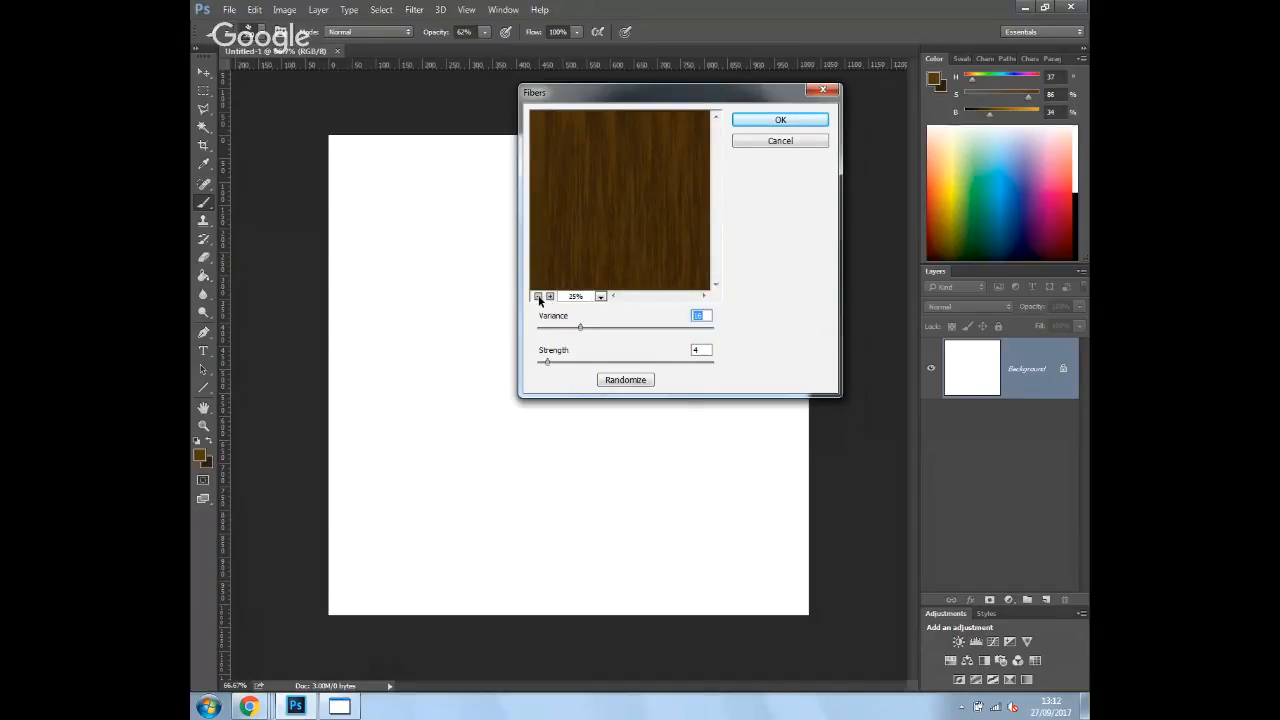
pyautogui.click(538, 296)
pyautogui.click(549, 296)
pyautogui.click(807, 119)
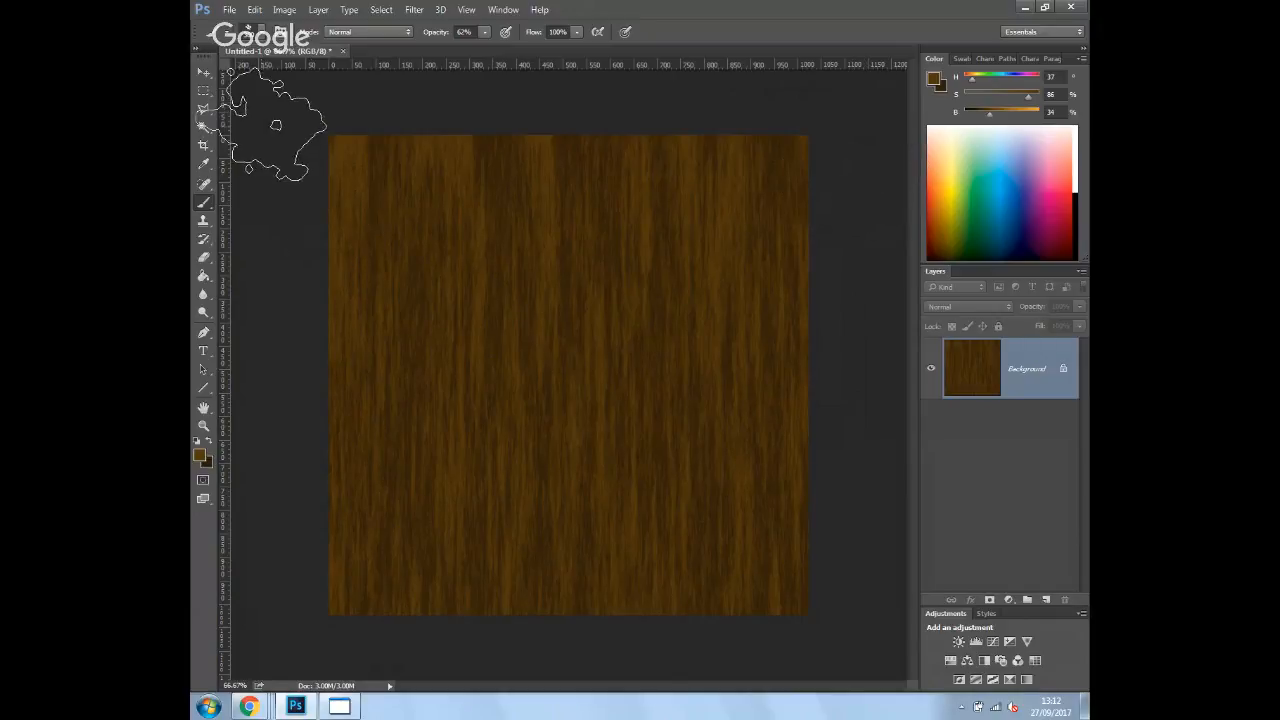
# - Select a thin full-height strip about 50 px from the canvas's left edge and set the brush colour to dark brown (H 37, S 99, B 21)
pyautogui.click(204, 92)
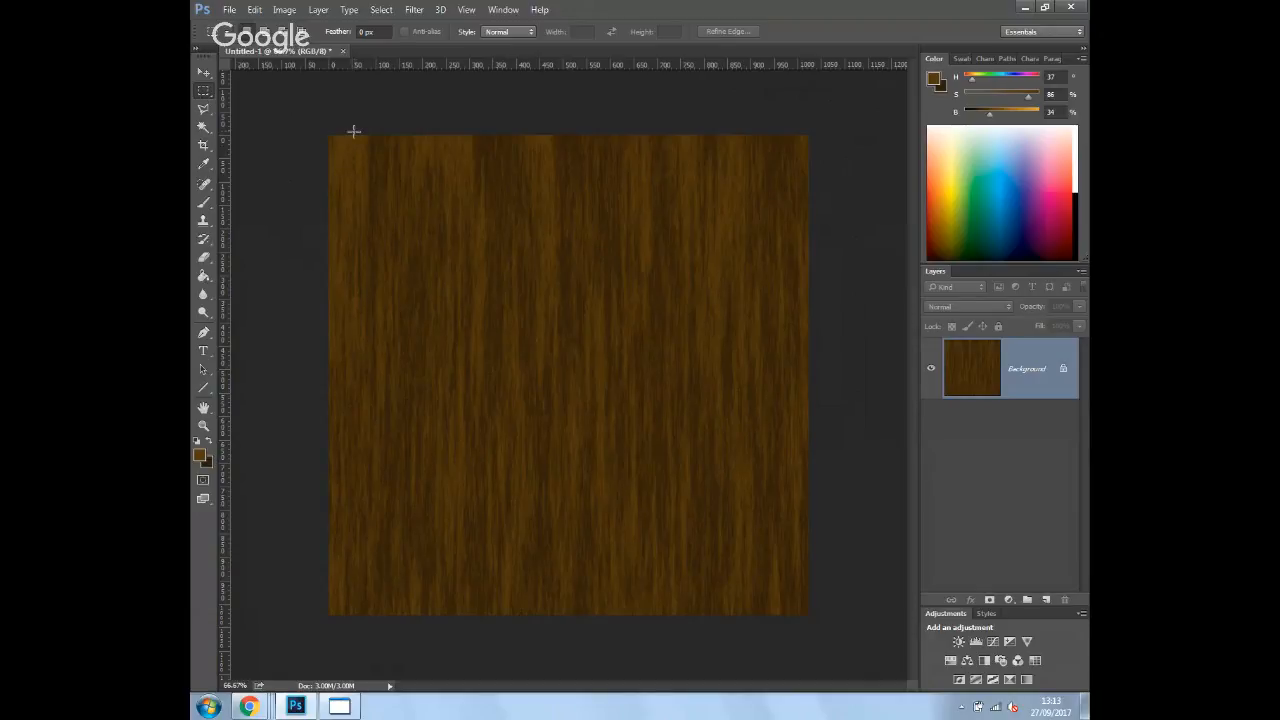
pyautogui.moveTo(354, 132); pyautogui.dragTo(357, 646)
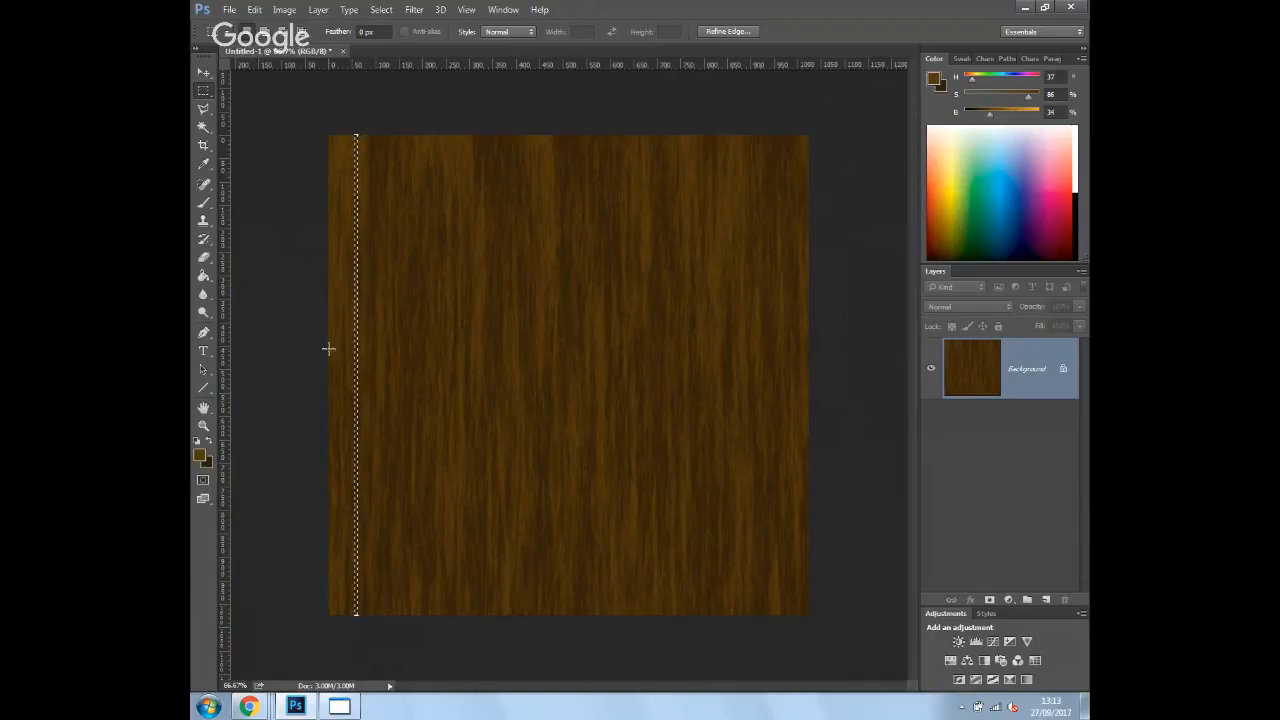
pyautogui.click(204, 204)
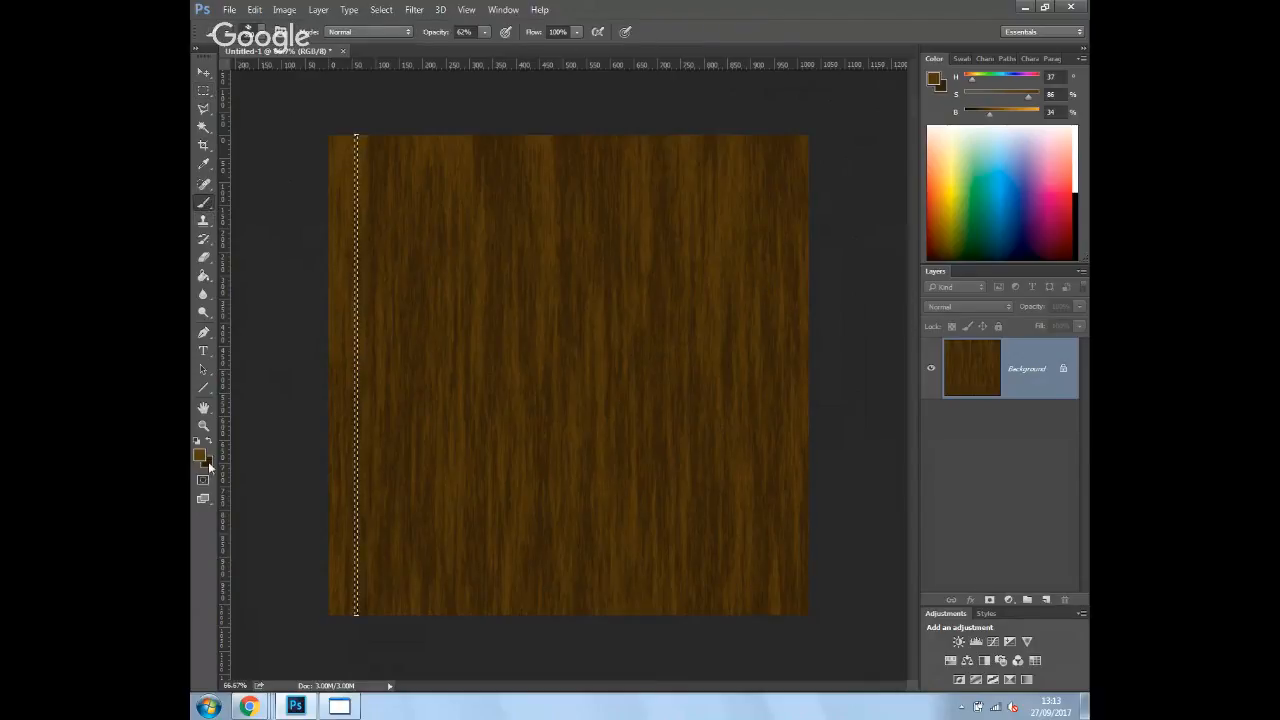
pyautogui.click(201, 456)
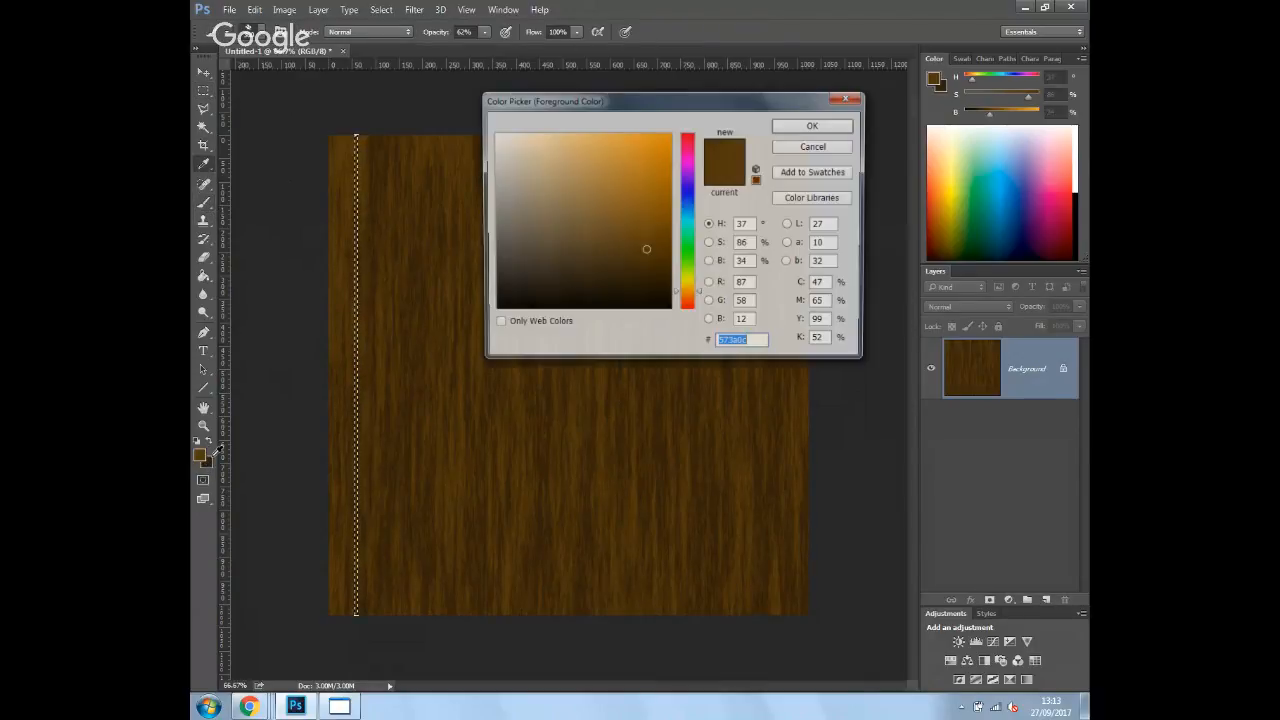
pyautogui.moveTo(664, 262); pyautogui.dragTo(669, 274)
pyautogui.click(831, 129)
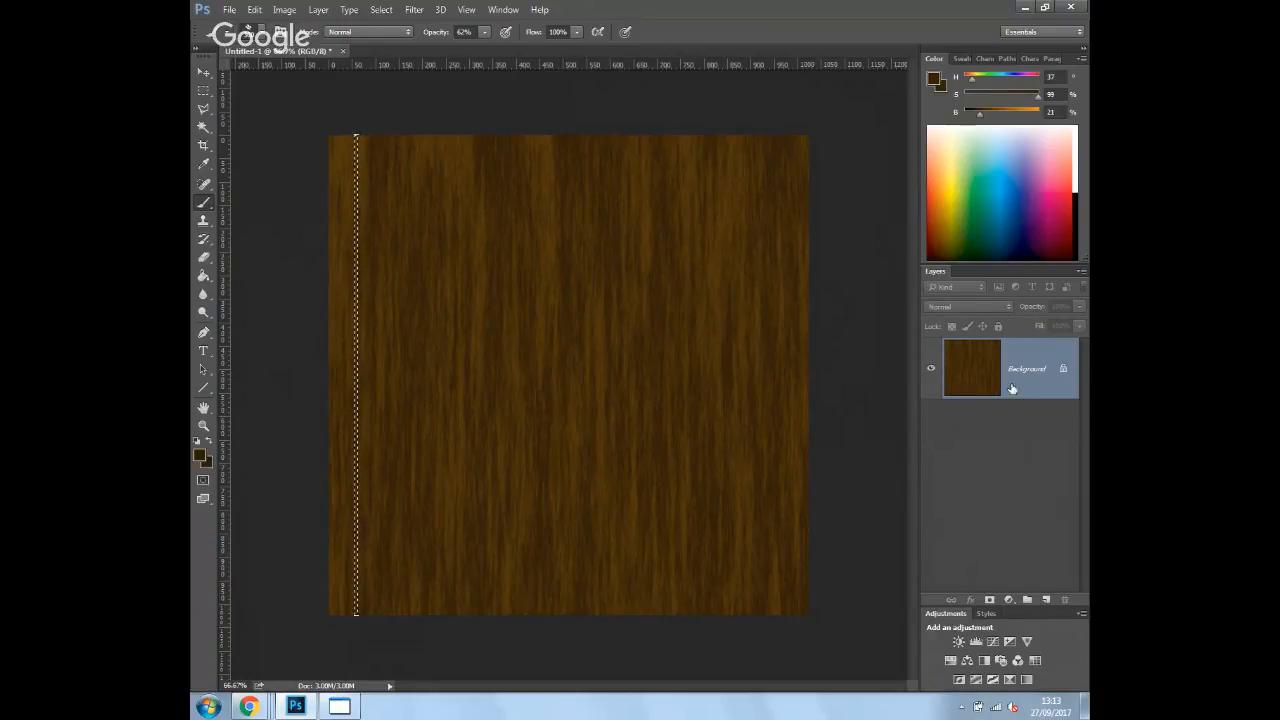
# - Add a new layer and paint the selected strip dark brown on it with the brush at 100% opacity
pyautogui.click(504, 10)
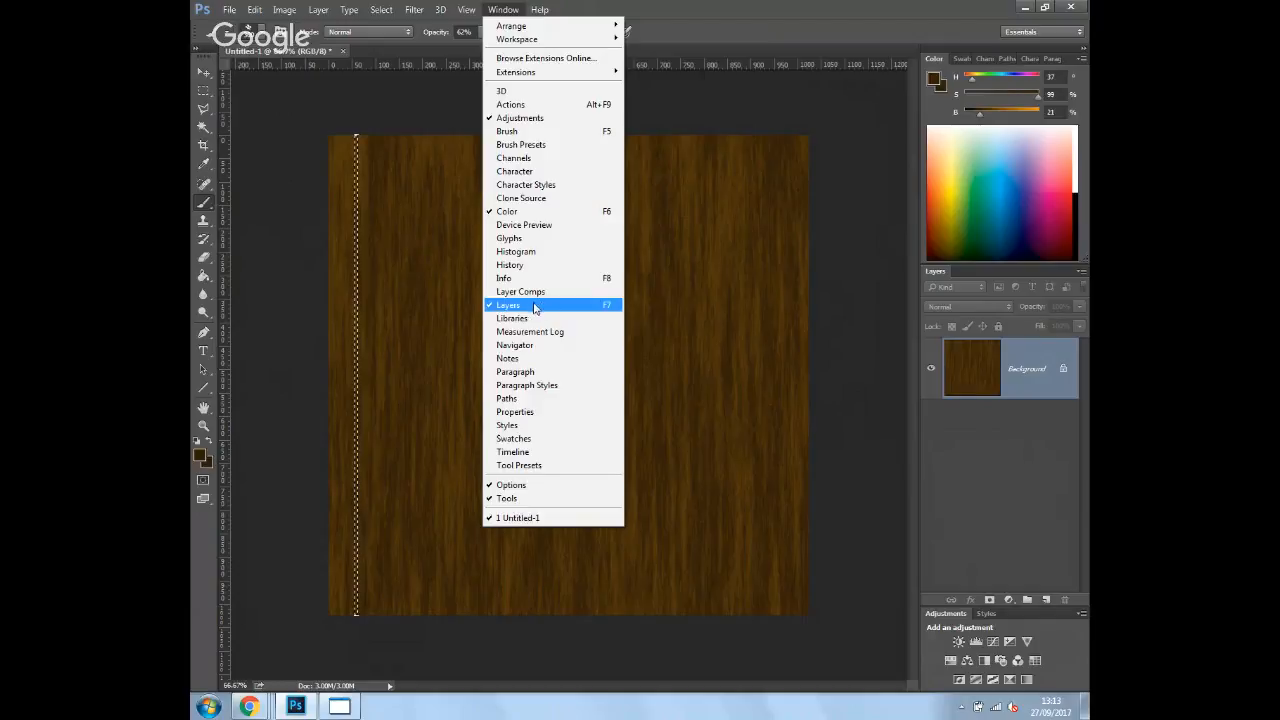
pyautogui.click(1017, 463)
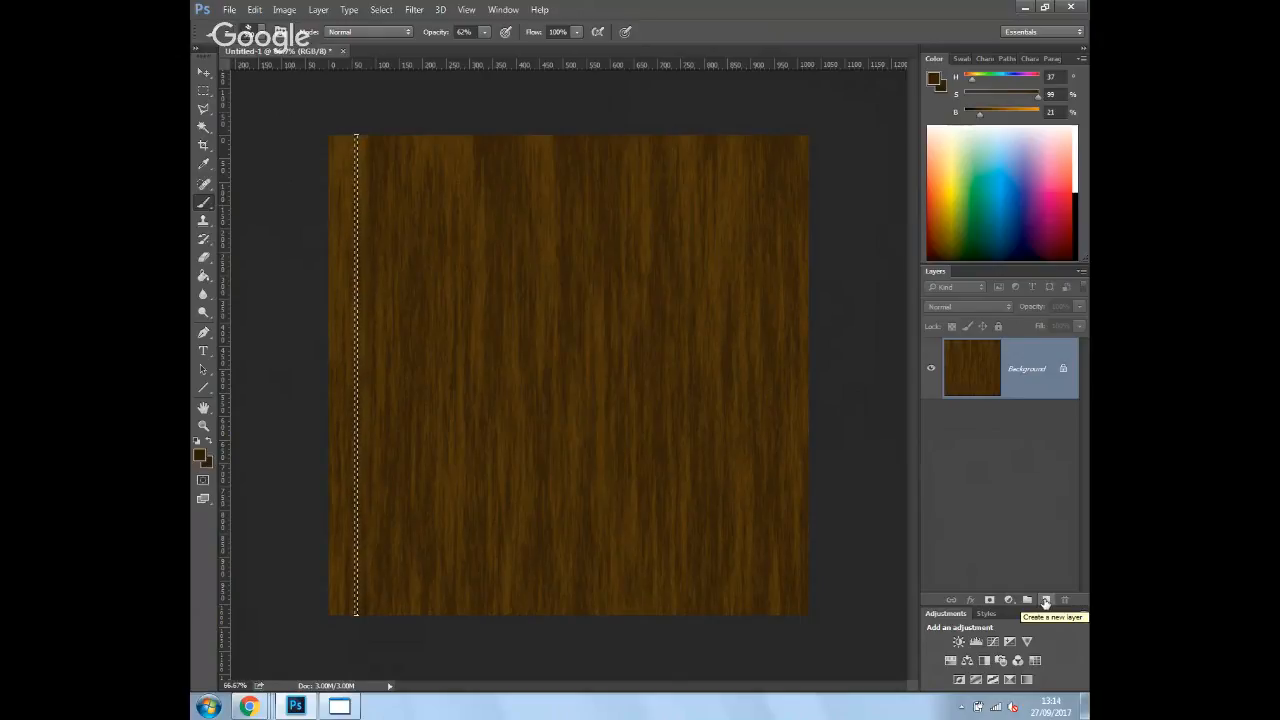
pyautogui.click(1045, 600)
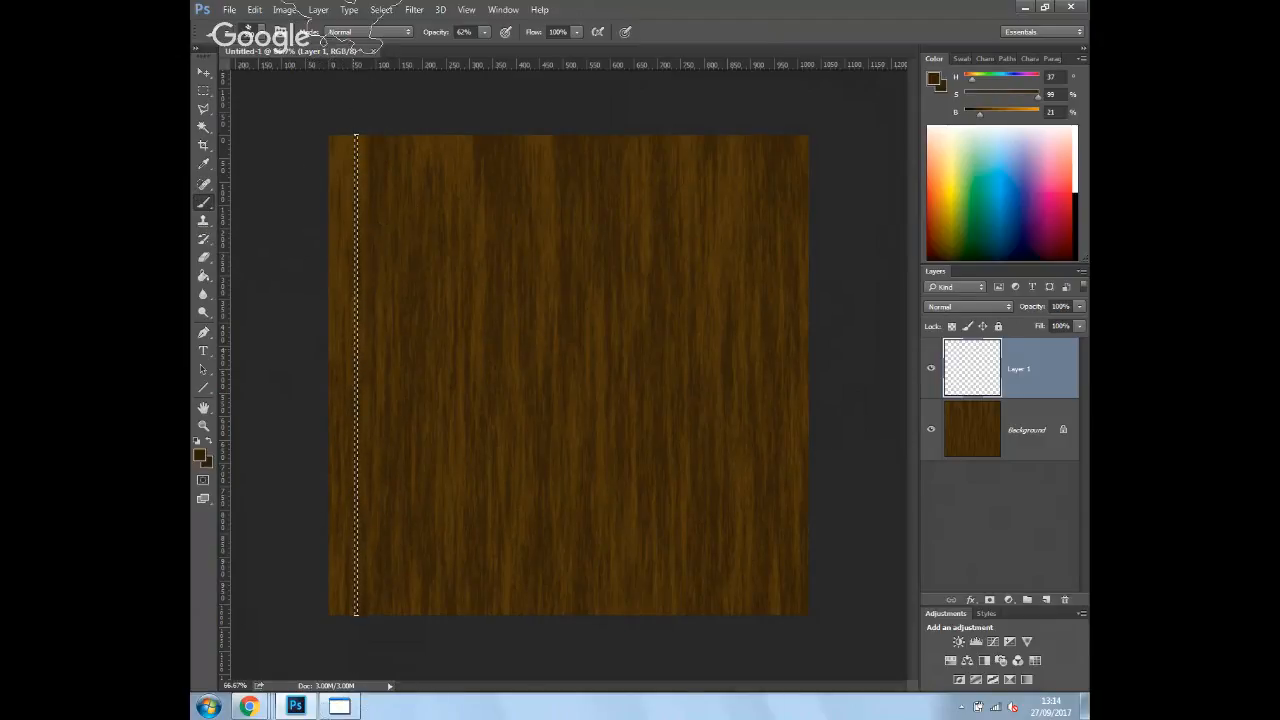
pyautogui.moveTo(378, 128); pyautogui.dragTo(390, 640)
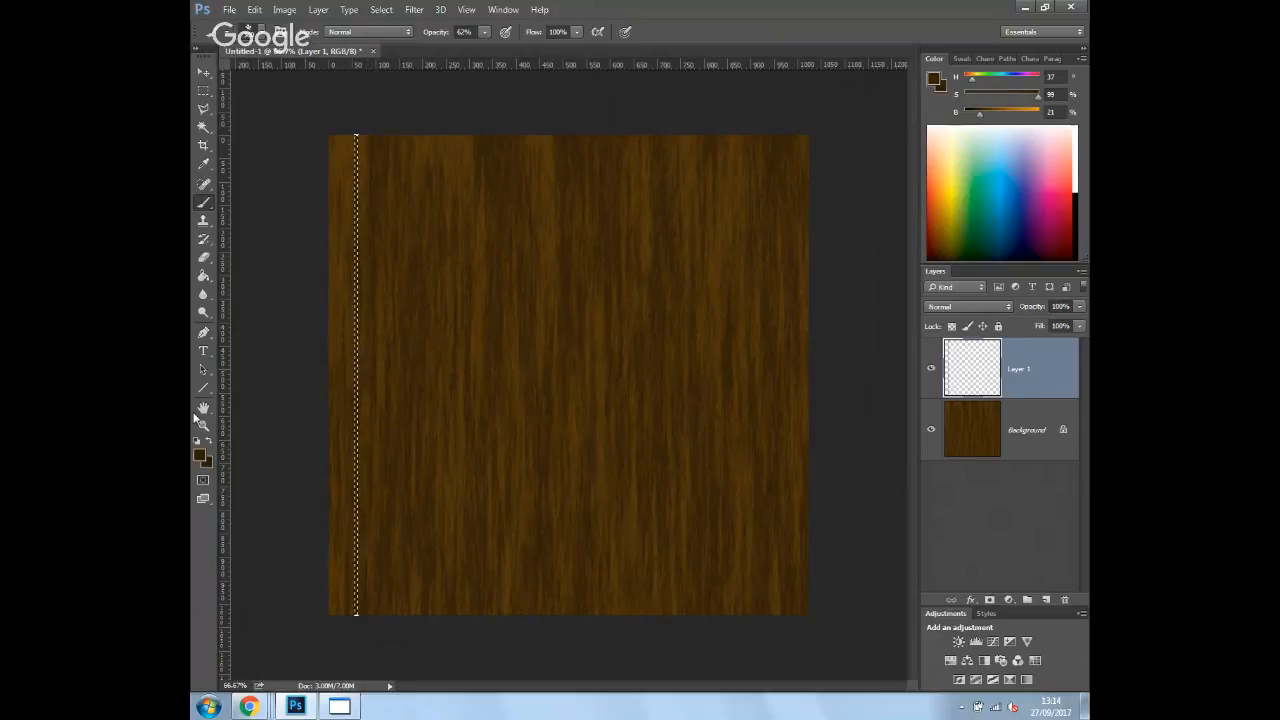
pyautogui.moveTo(443, 35); pyautogui.dragTo(474, 36)
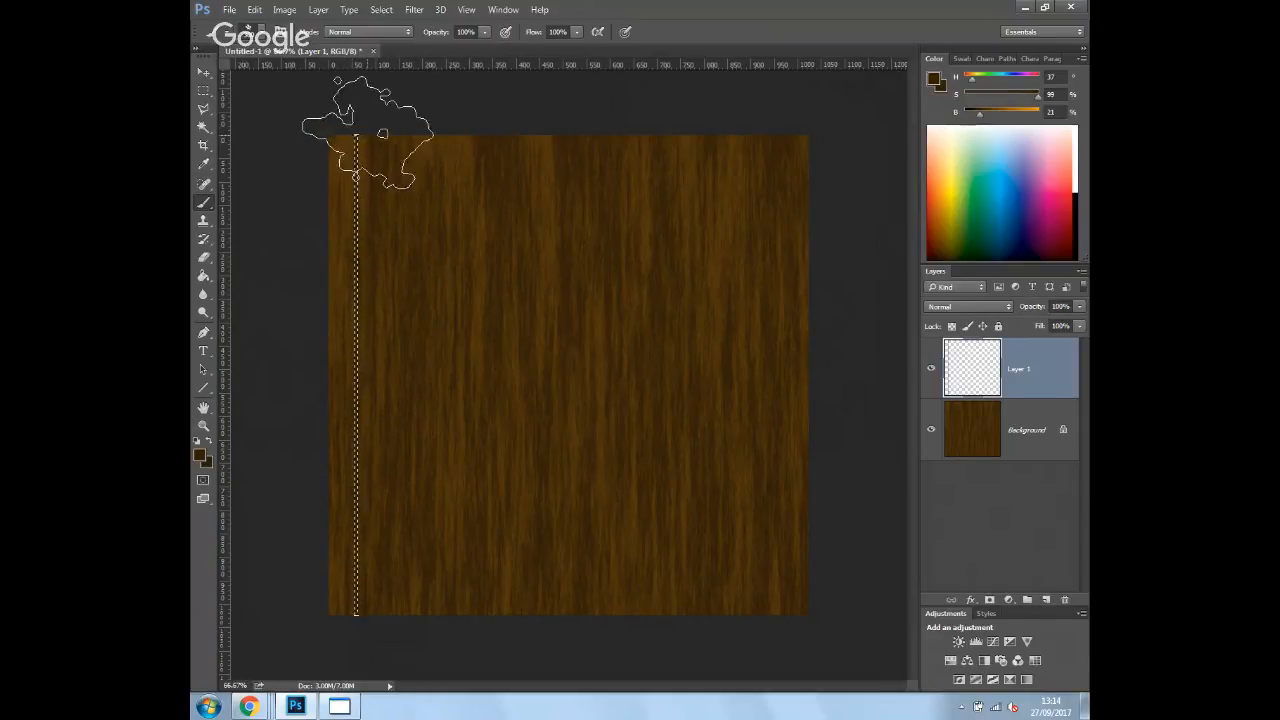
pyautogui.moveTo(367, 132)
pyautogui.mouseDown()
pyautogui.moveTo(369, 616)
pyautogui.moveTo(374, 93)
pyautogui.moveTo(379, 694)
pyautogui.moveTo(360, 474)
pyautogui.moveTo(402, 611)
pyautogui.mouseUp()
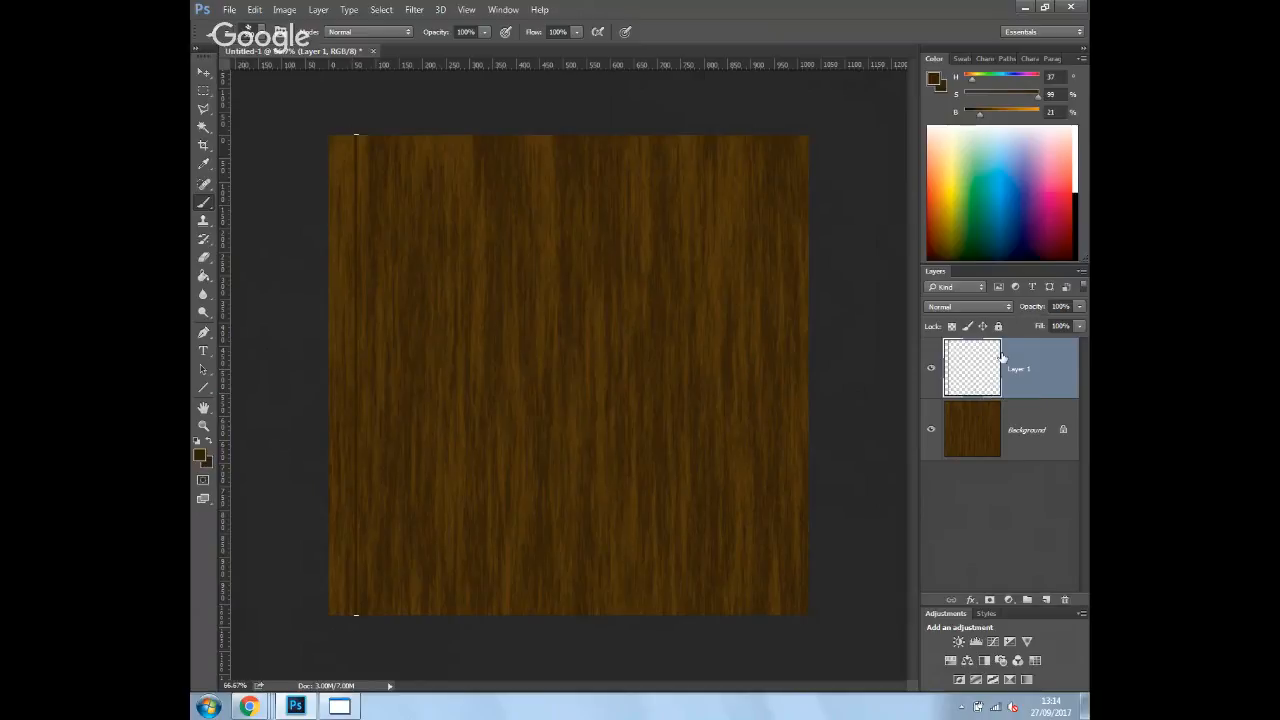
# - Duplicate the dark line repeatedly across the canvas at about 65 px intervals to mark the gaps between planks
pyautogui.click(205, 73)
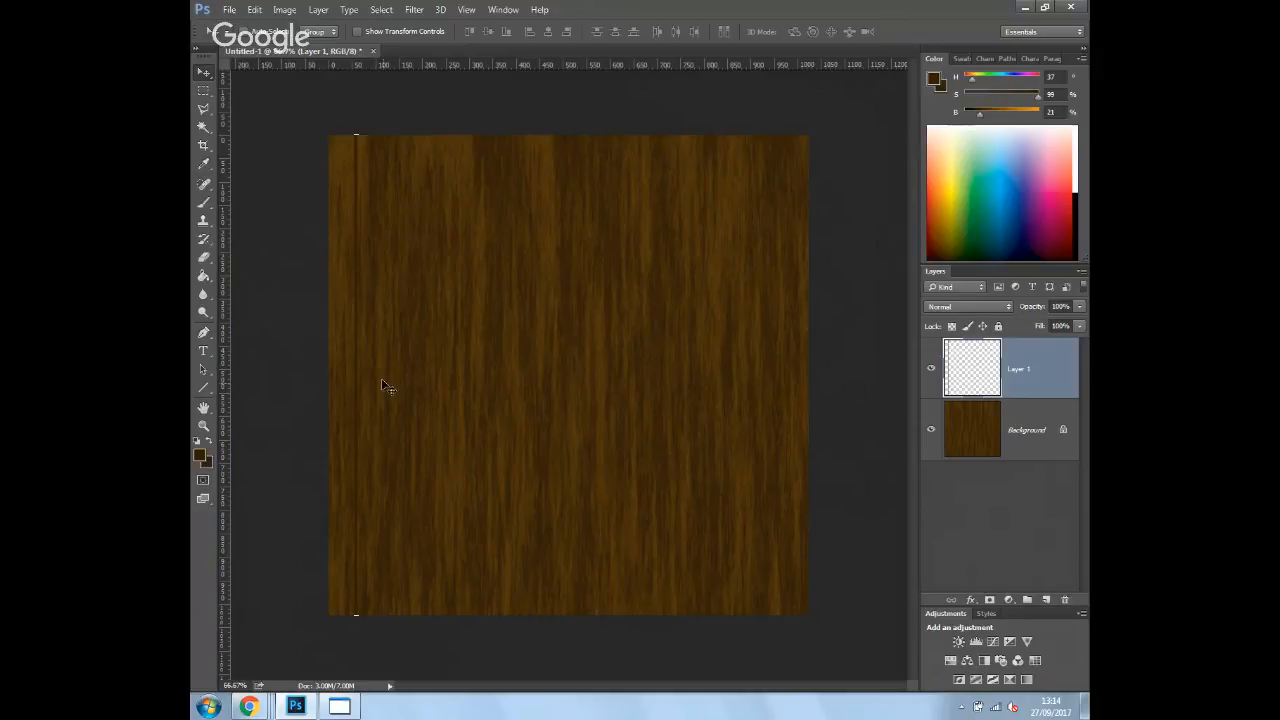
pyautogui.moveTo(371, 391); pyautogui.dragTo(400, 389)
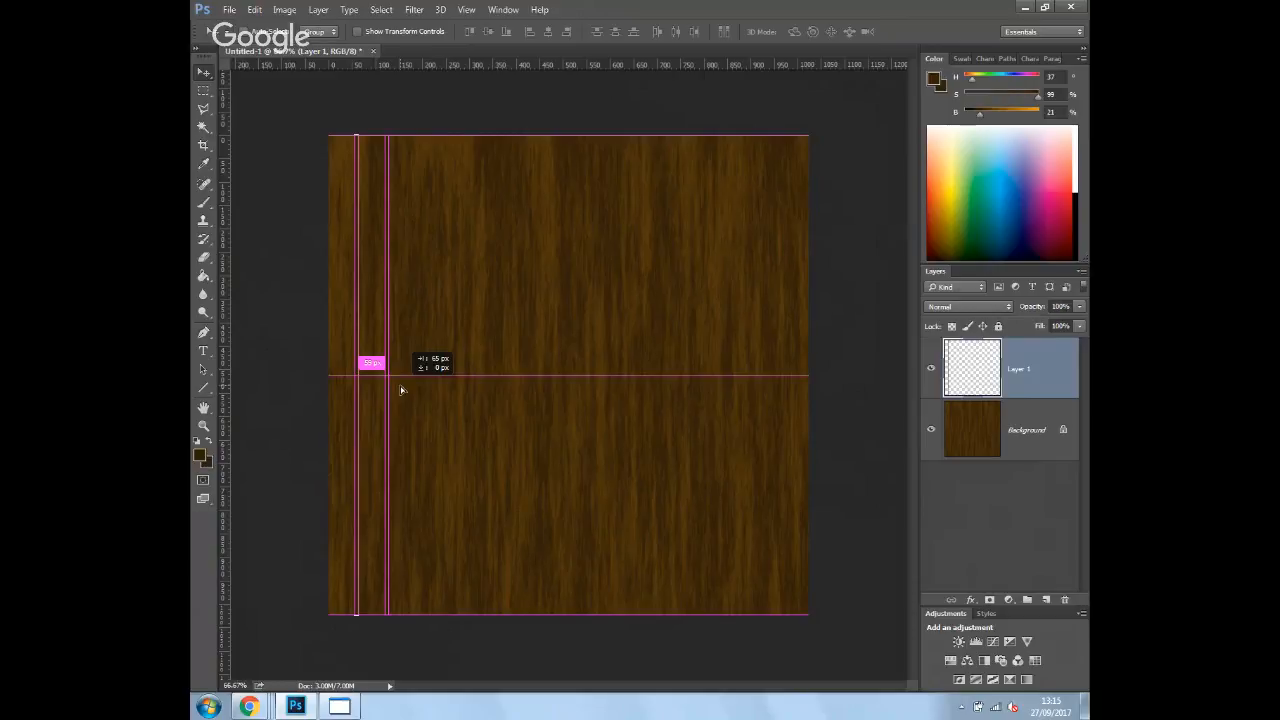
pyautogui.keyDown('alt'); pyautogui.moveTo(400, 386); pyautogui.dragTo(805, 431); pyautogui.keyUp('alt')
pyautogui.keyDown('alt'); pyautogui.moveTo(805, 431); pyautogui.dragTo(808, 435); pyautogui.keyUp('alt')
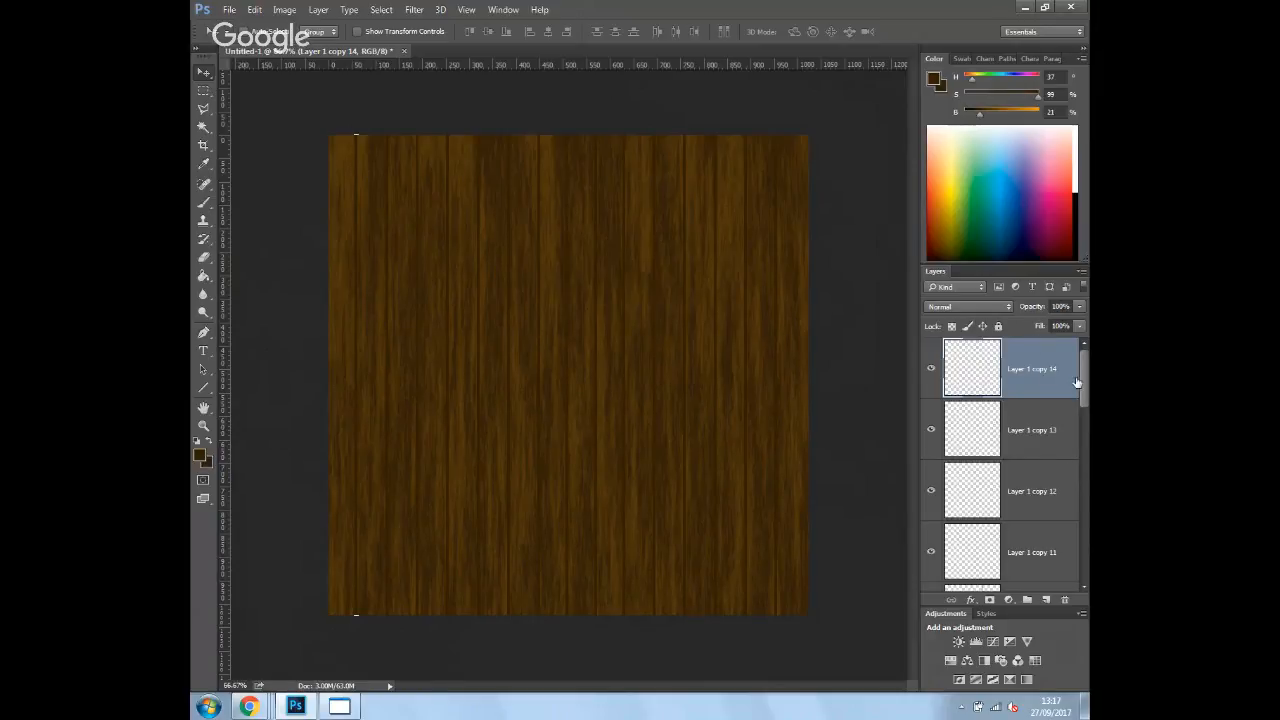
# - Merge all the duplicated line layers down into Layer 1, keeping the wood grain background separate
pyautogui.moveTo(1086, 380)
pyautogui.mouseDown()
pyautogui.moveTo(1084, 520)
pyautogui.moveTo(1088, 369)
pyautogui.mouseUp()
pyautogui.press('Delete')
pyautogui.press('Delete')
pyautogui.press('Delete')
pyautogui.press('Delete')
pyautogui.press('Delete')
pyautogui.press('Delete')
pyautogui.press('Delete')
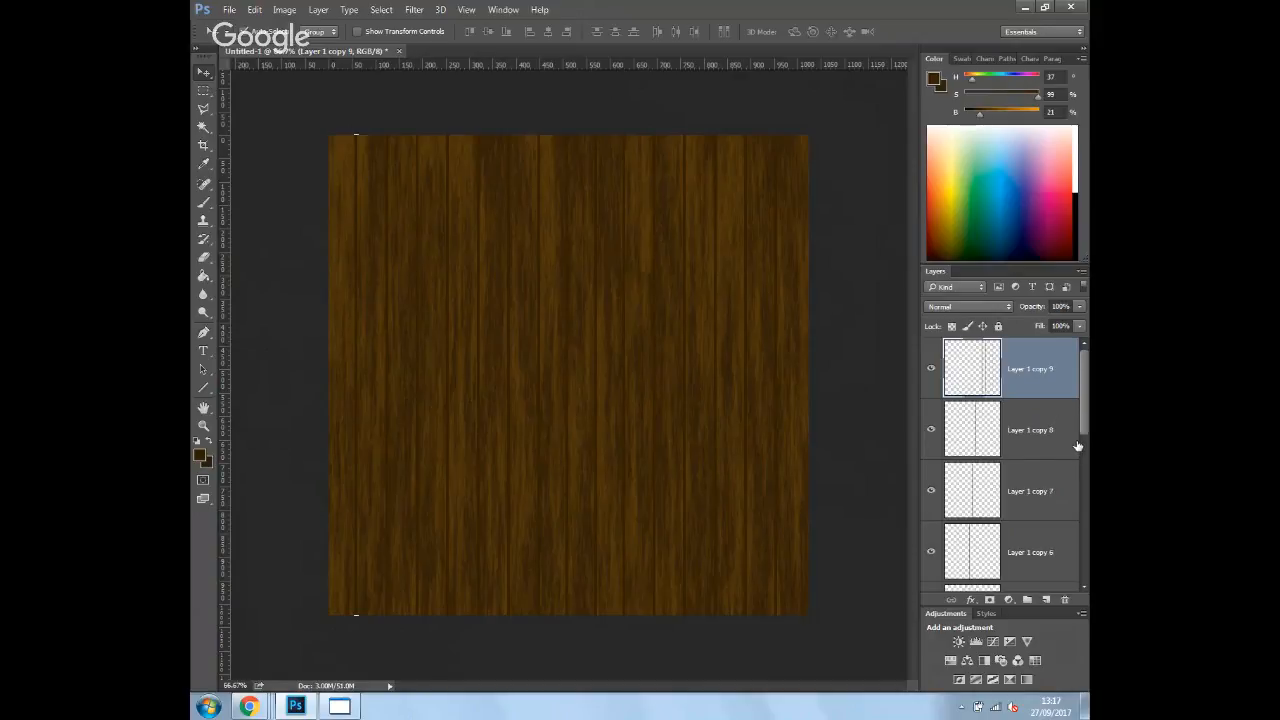
pyautogui.press('Delete')
pyautogui.press('Delete')
pyautogui.press('Delete')
pyautogui.press('Delete')
pyautogui.press('Delete')
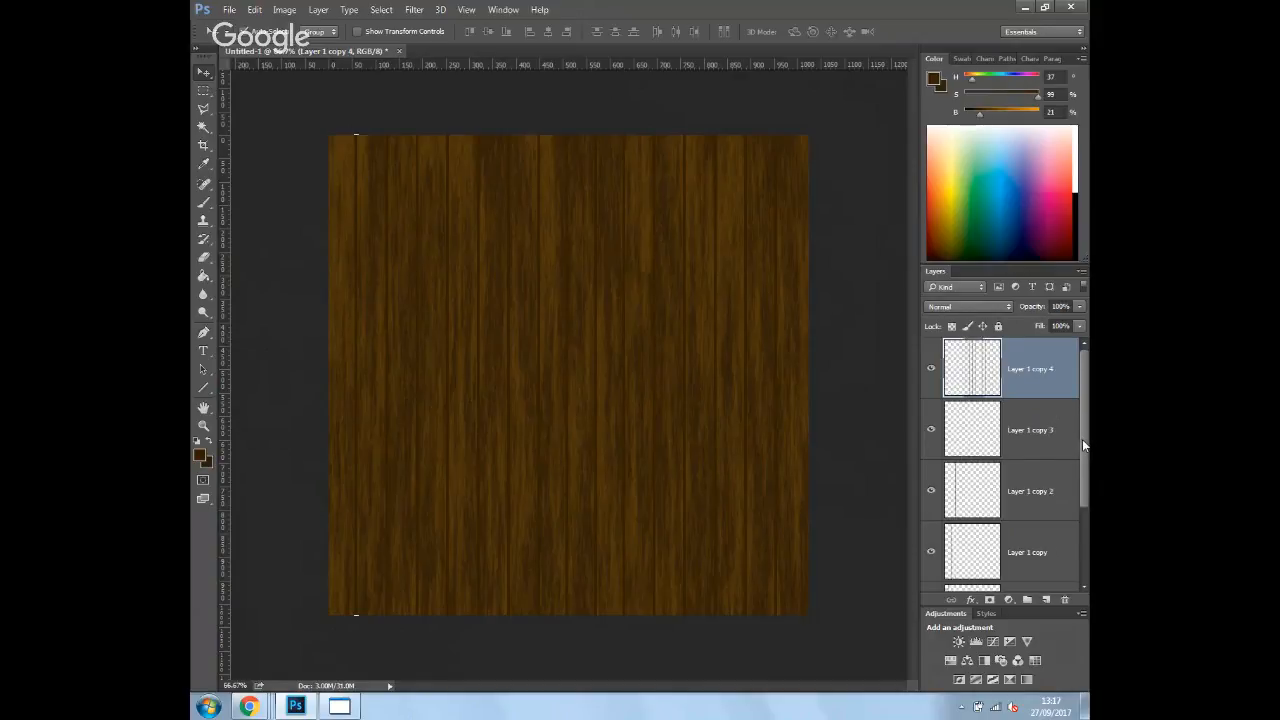
pyautogui.press('Delete')
pyautogui.press('Delete')
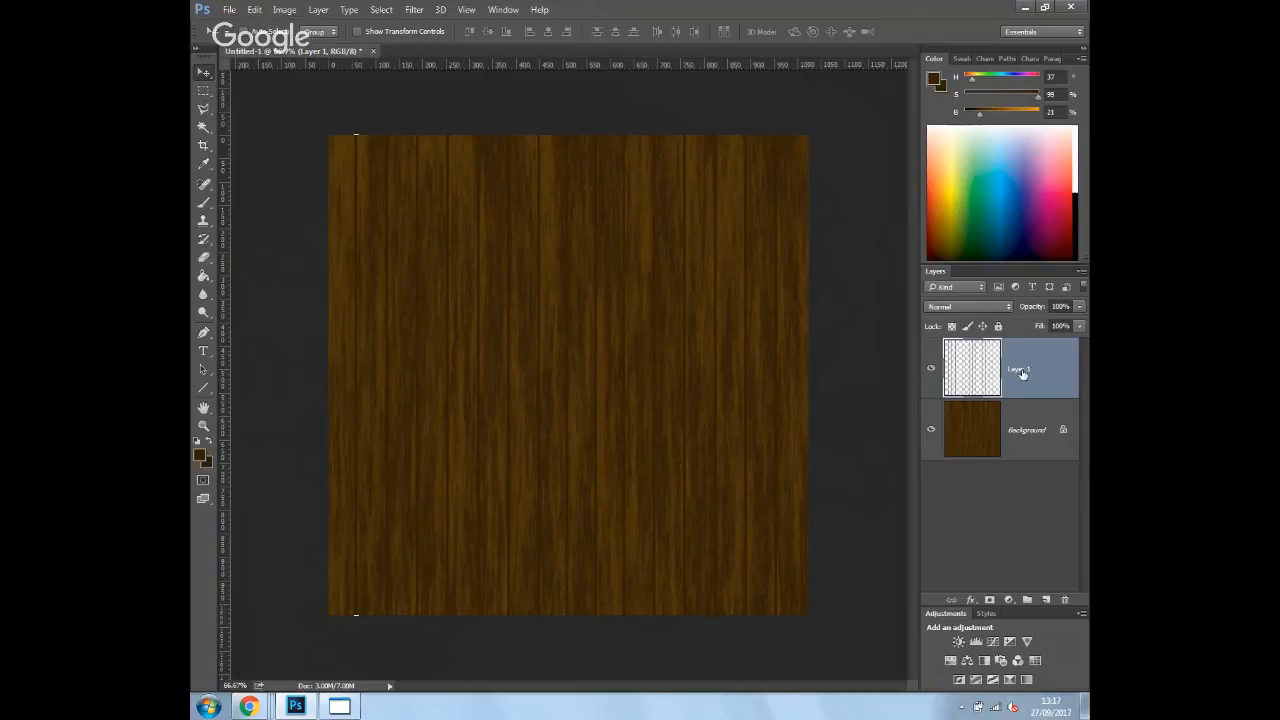
# - Darken the plank lines on Layer 1 with a Brightness/Contrast adjustment, setting brightness to -65
pyautogui.click(256, 10)
pyautogui.moveTo(284, 10)
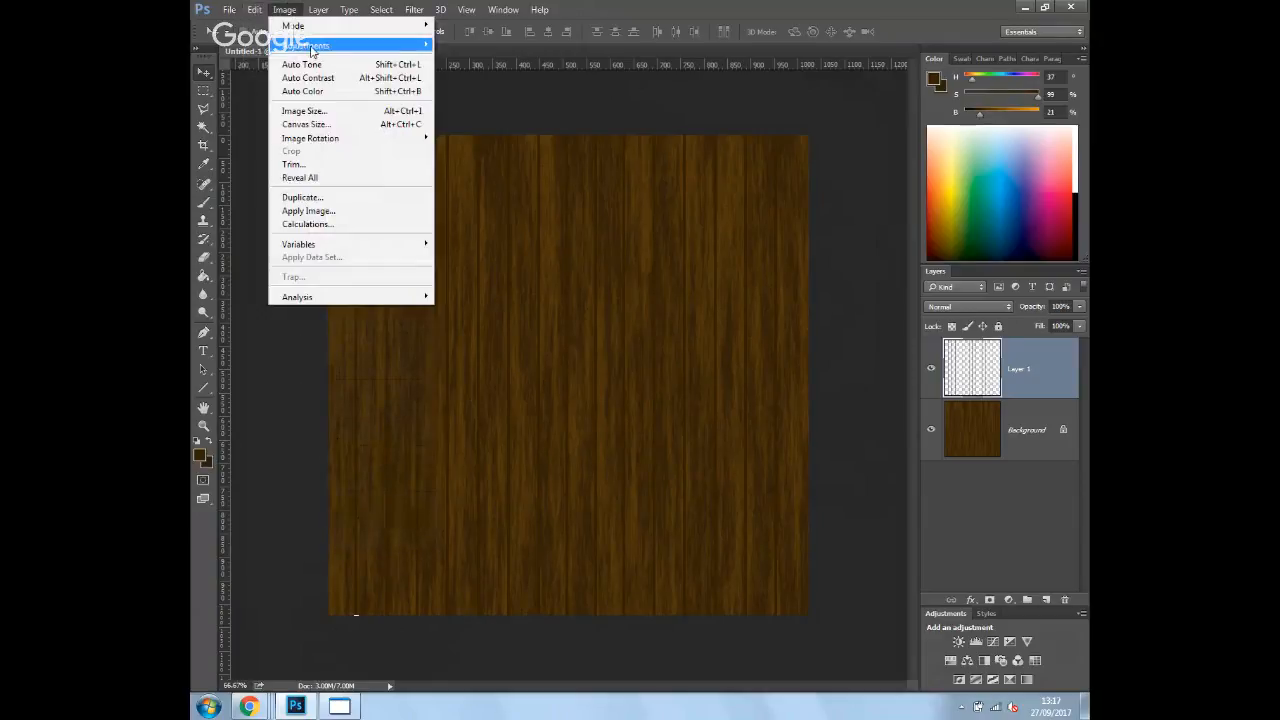
pyautogui.moveTo(312, 45)
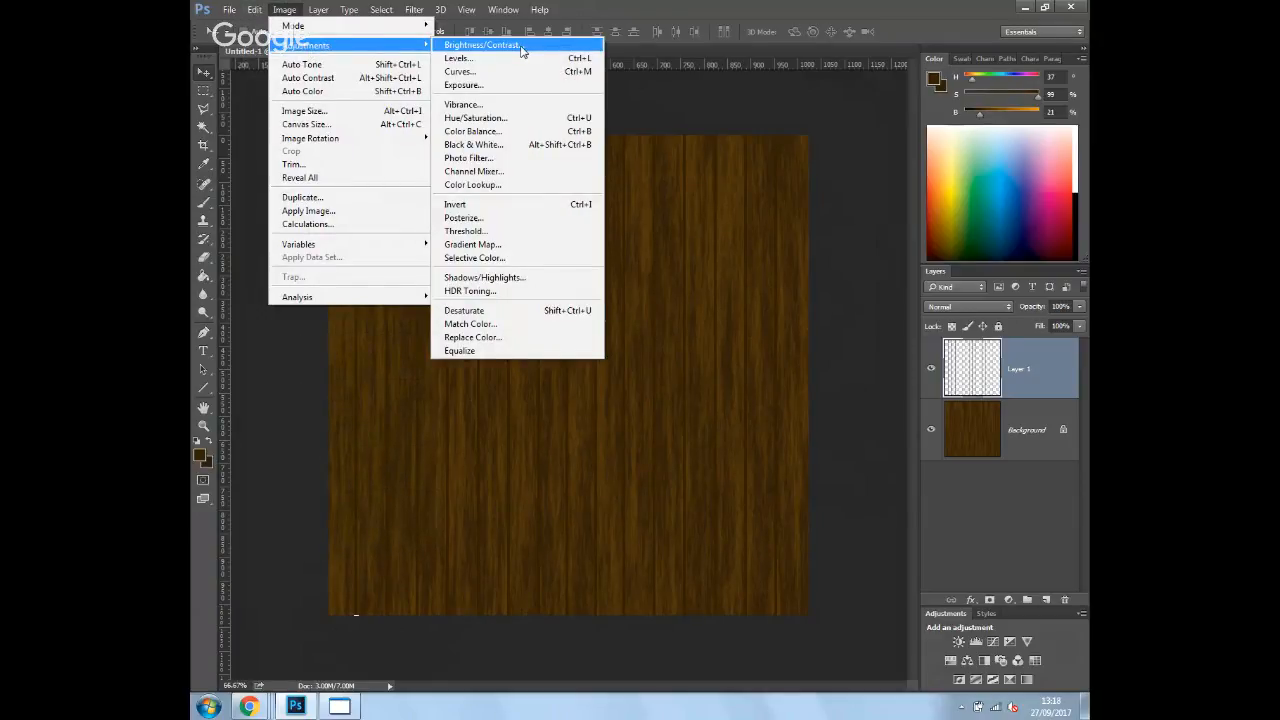
pyautogui.click(521, 51)
pyautogui.moveTo(609, 236); pyautogui.dragTo(574, 260)
pyautogui.moveTo(575, 262); pyautogui.dragTo(581, 262)
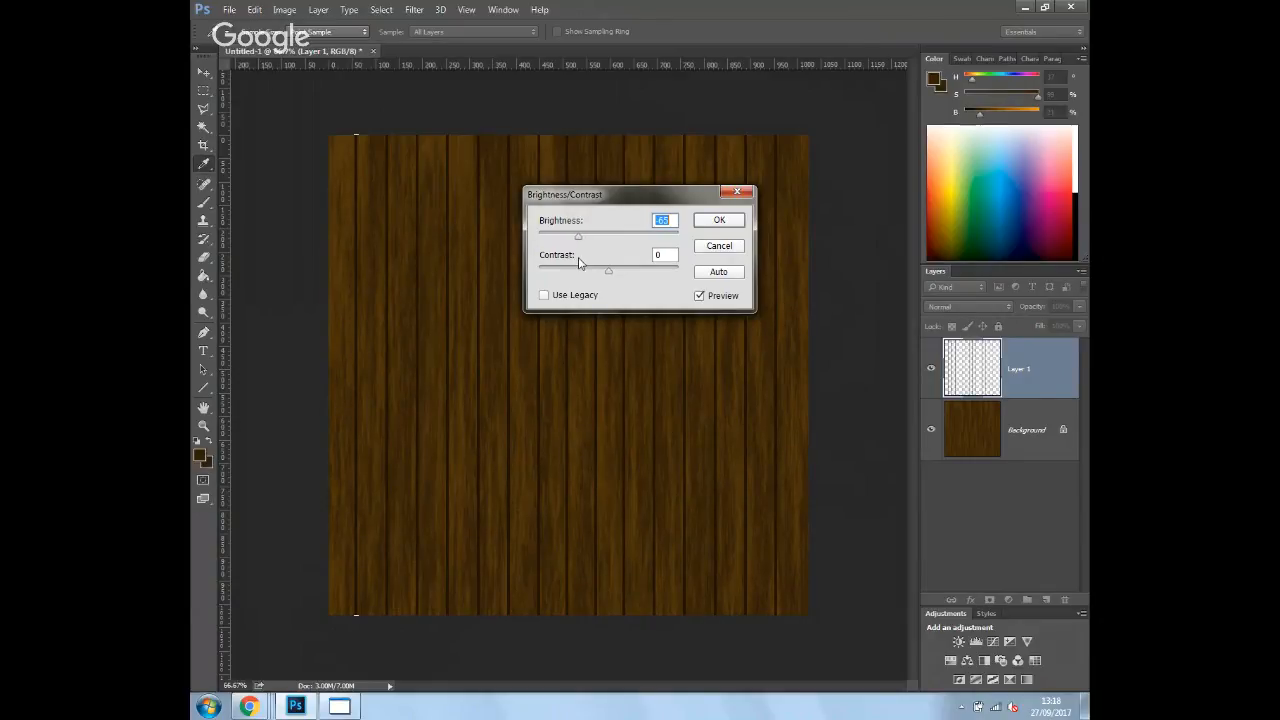
pyautogui.click(734, 224)
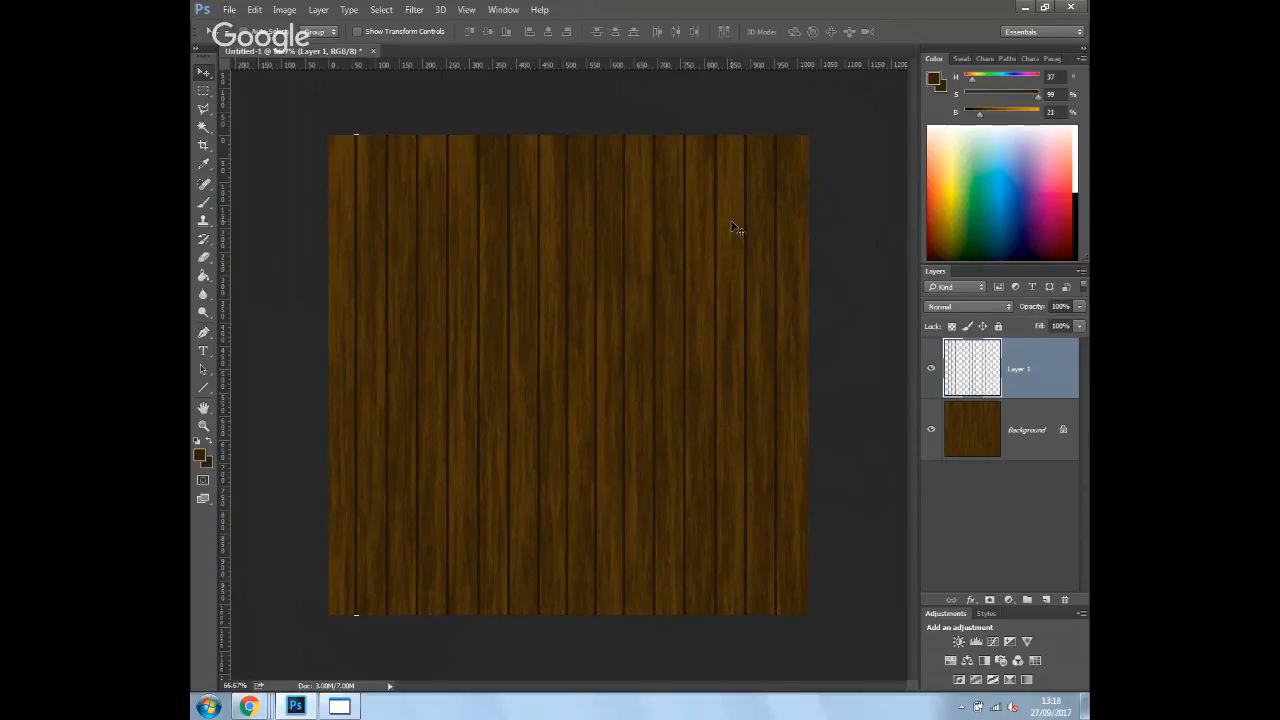
# - Duplicate Layer 1 as Layer 1 copy and nudge the copied lines slightly to the right
pyautogui.rightClick(1027, 390)
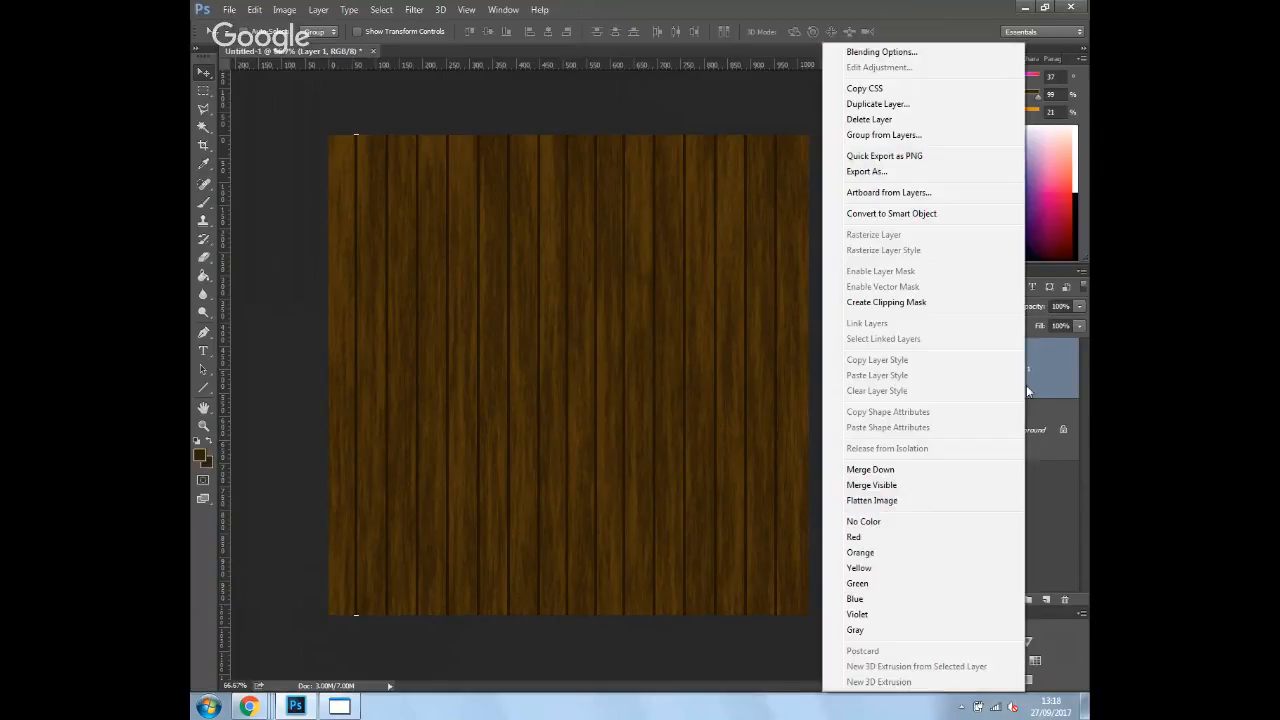
pyautogui.click(903, 108)
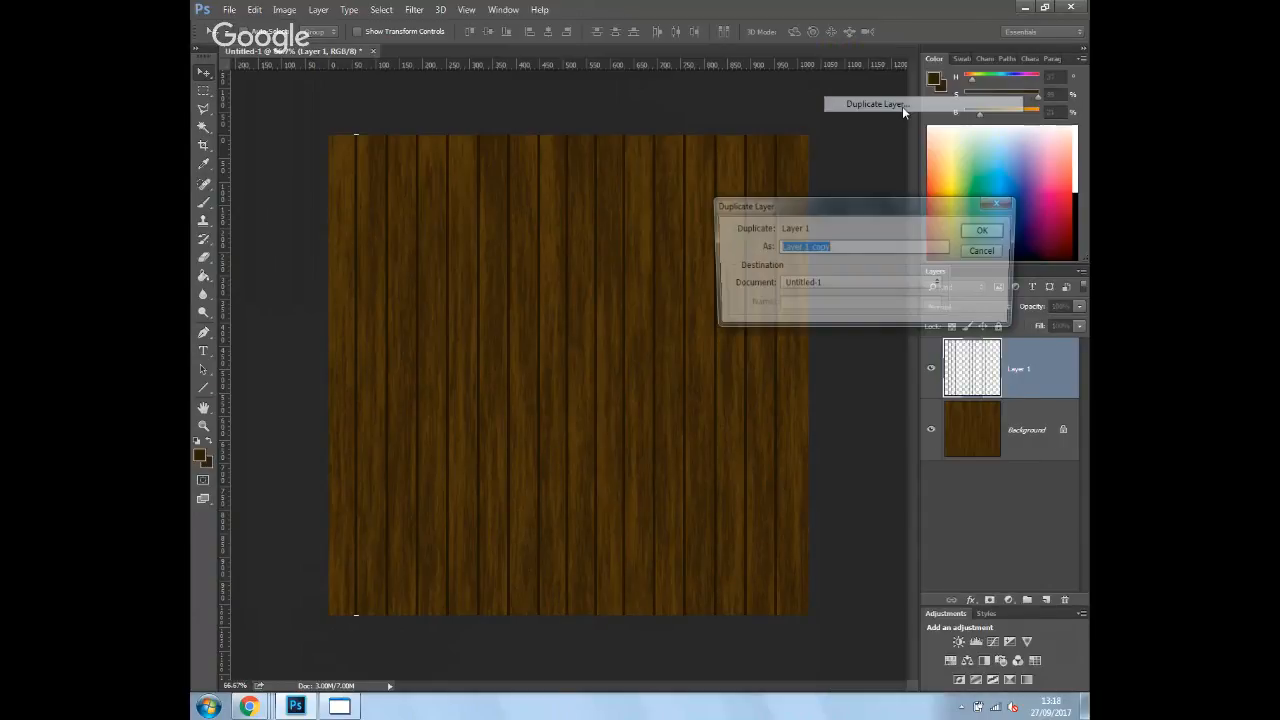
pyautogui.click(982, 230)
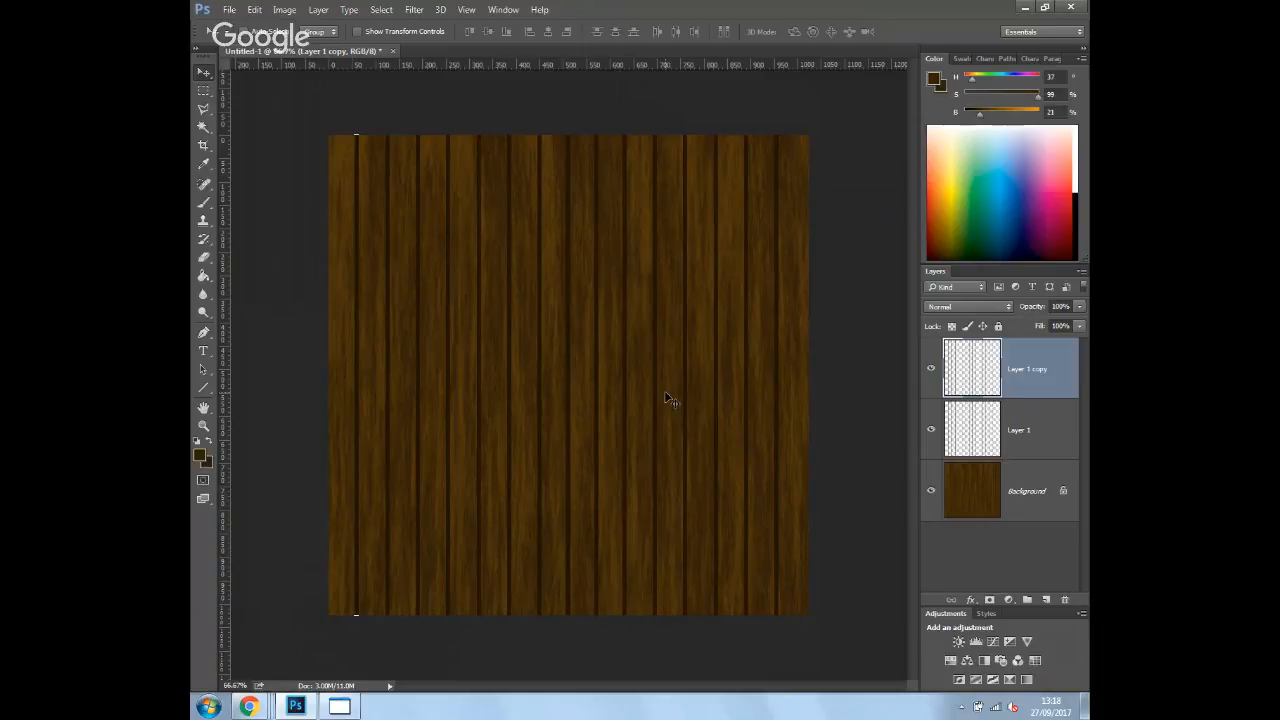
# - Brighten Layer 1 copy with Brightness/Contrast at brightness 82 and put Layer 1 above it in the layer order
pyautogui.click(290, 11)
pyautogui.moveTo(310, 45)
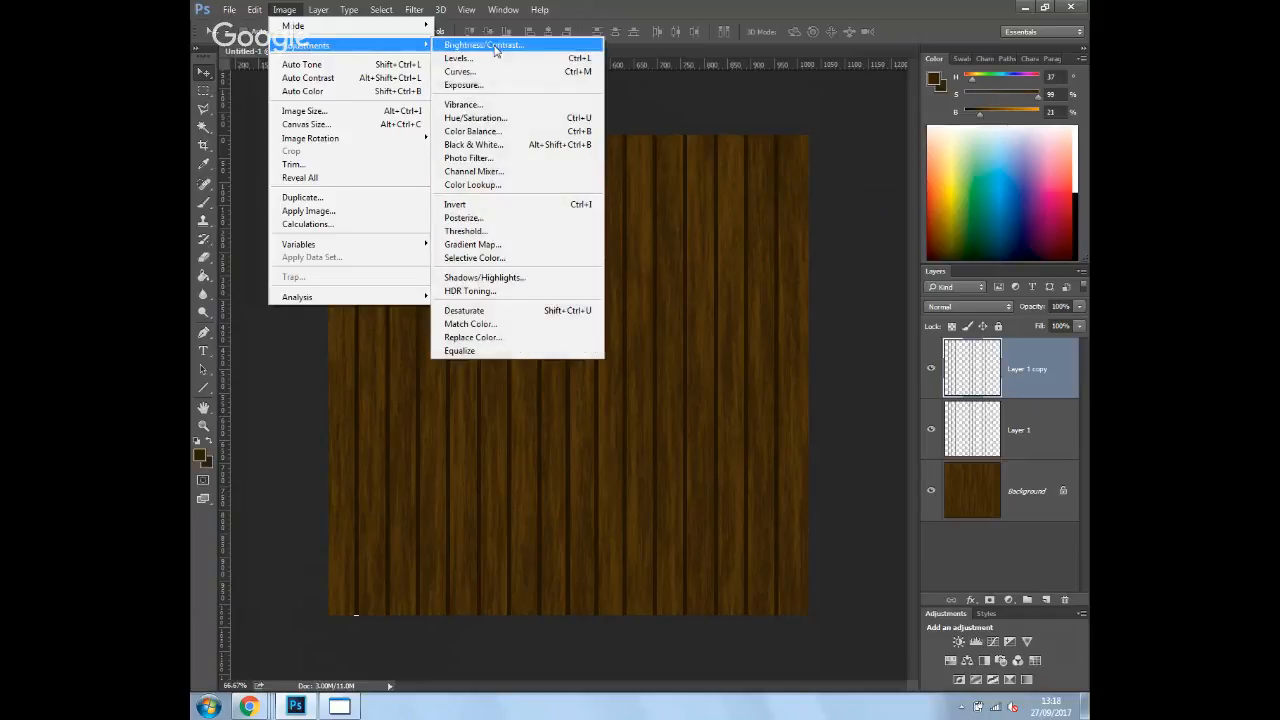
pyautogui.click(494, 46)
pyautogui.moveTo(609, 240); pyautogui.dragTo(647, 245)
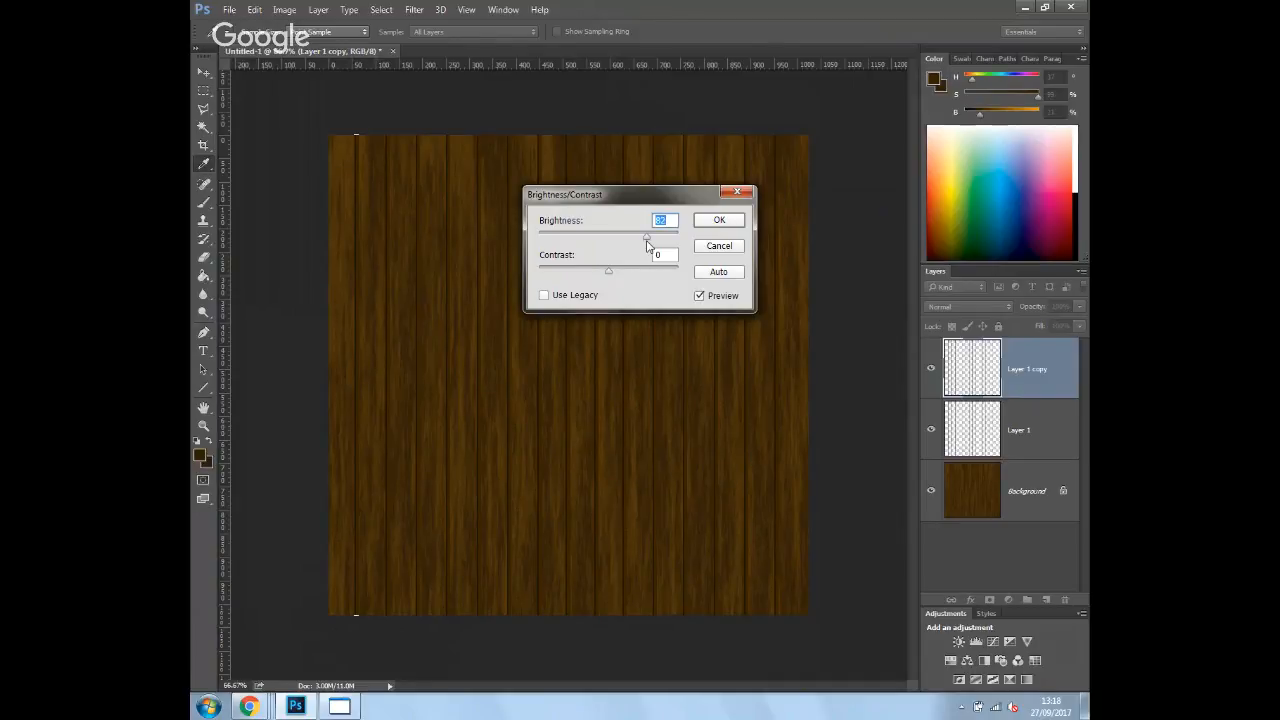
pyautogui.click(729, 224)
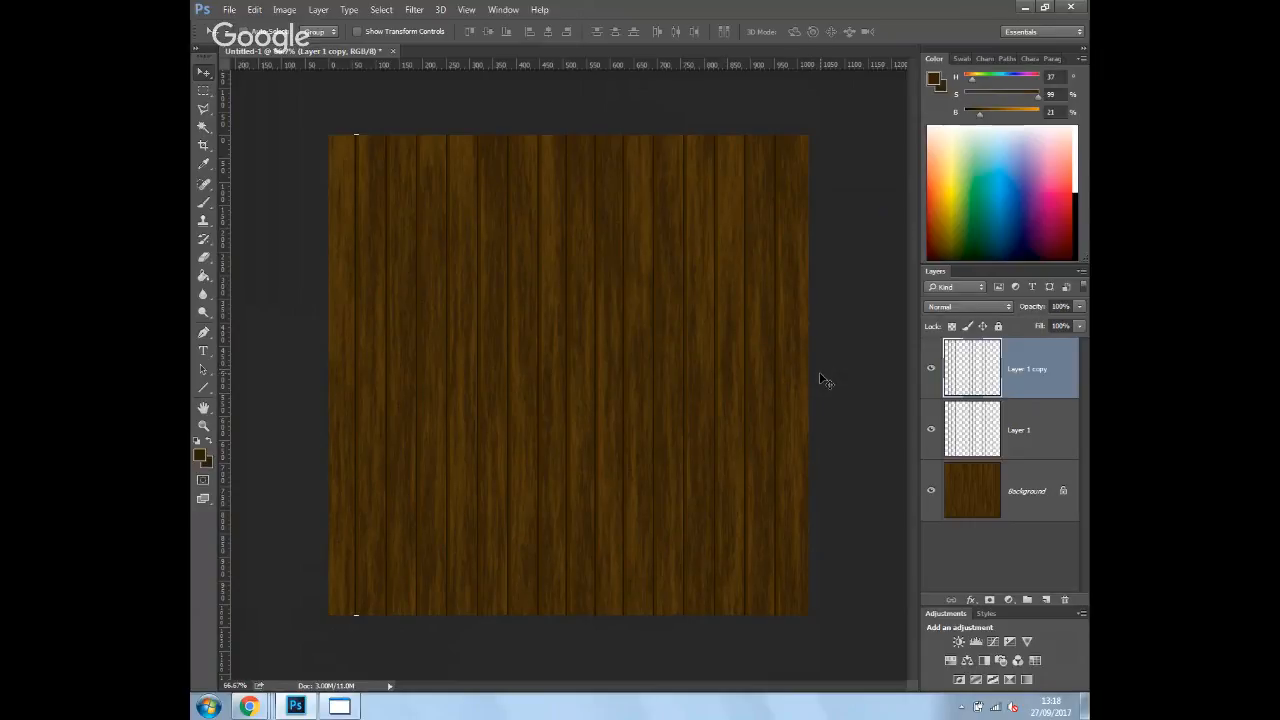
pyautogui.hotkey('ctrl', '+')
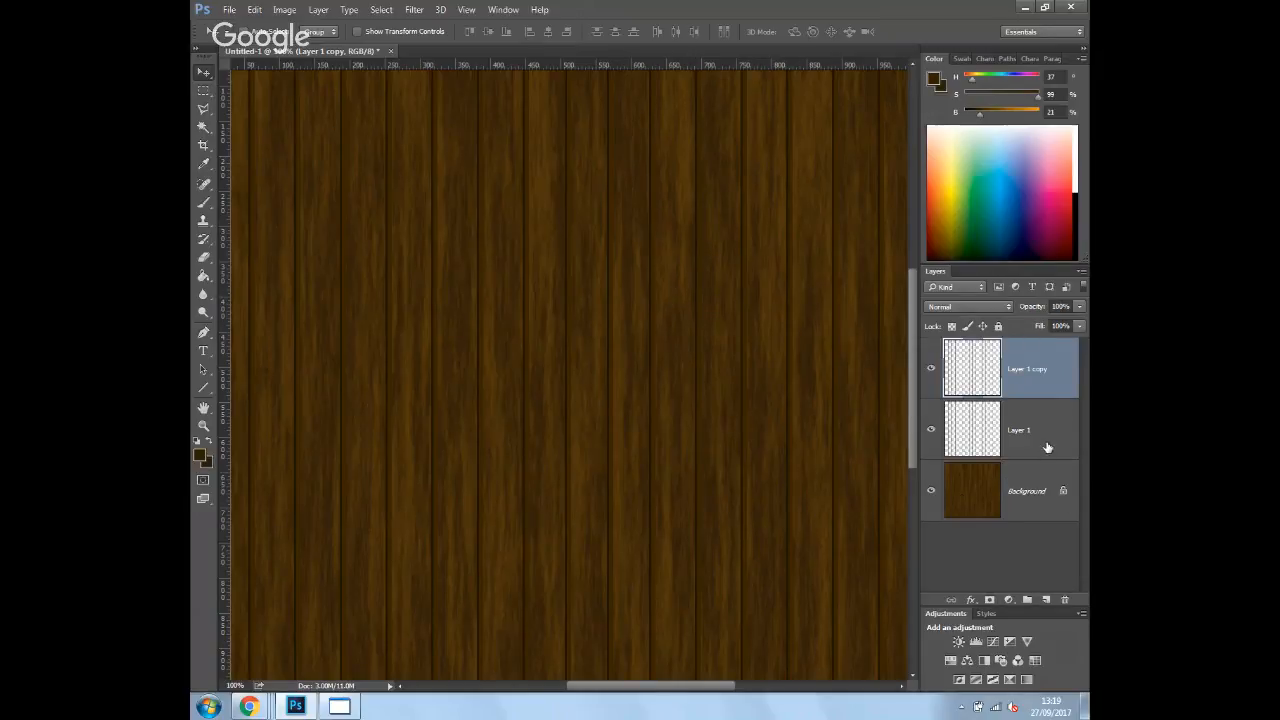
pyautogui.moveTo(1047, 447); pyautogui.dragTo(1041, 360)
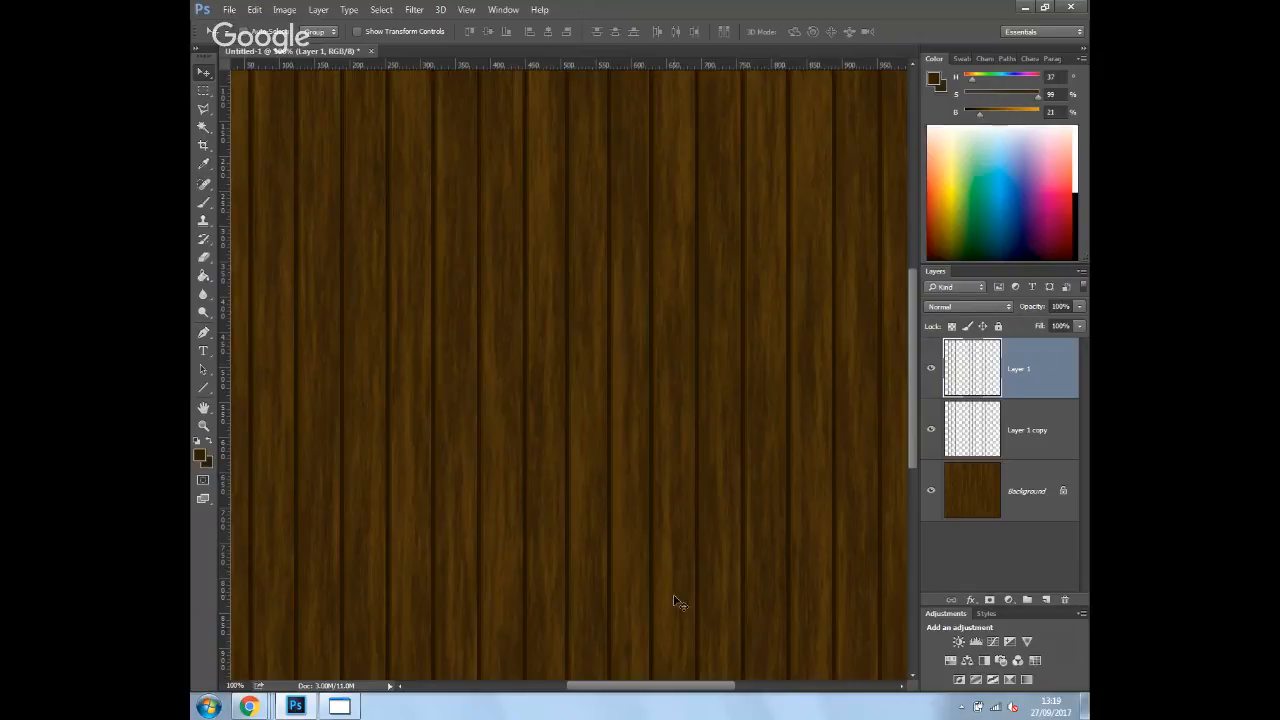
# - Brighten the lines on Layer 1 copy further with another Brightness/Contrast adjustment so they form plank edge highlights
pyautogui.click(1057, 432)
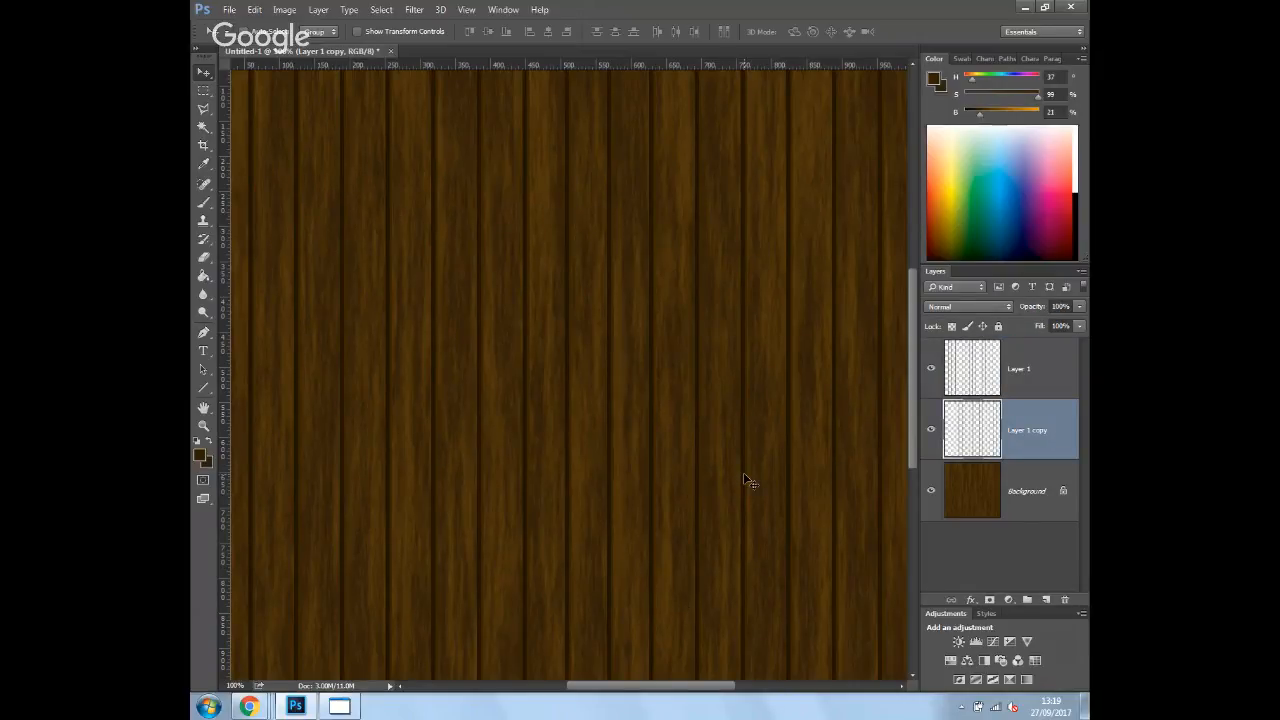
pyautogui.click(284, 9)
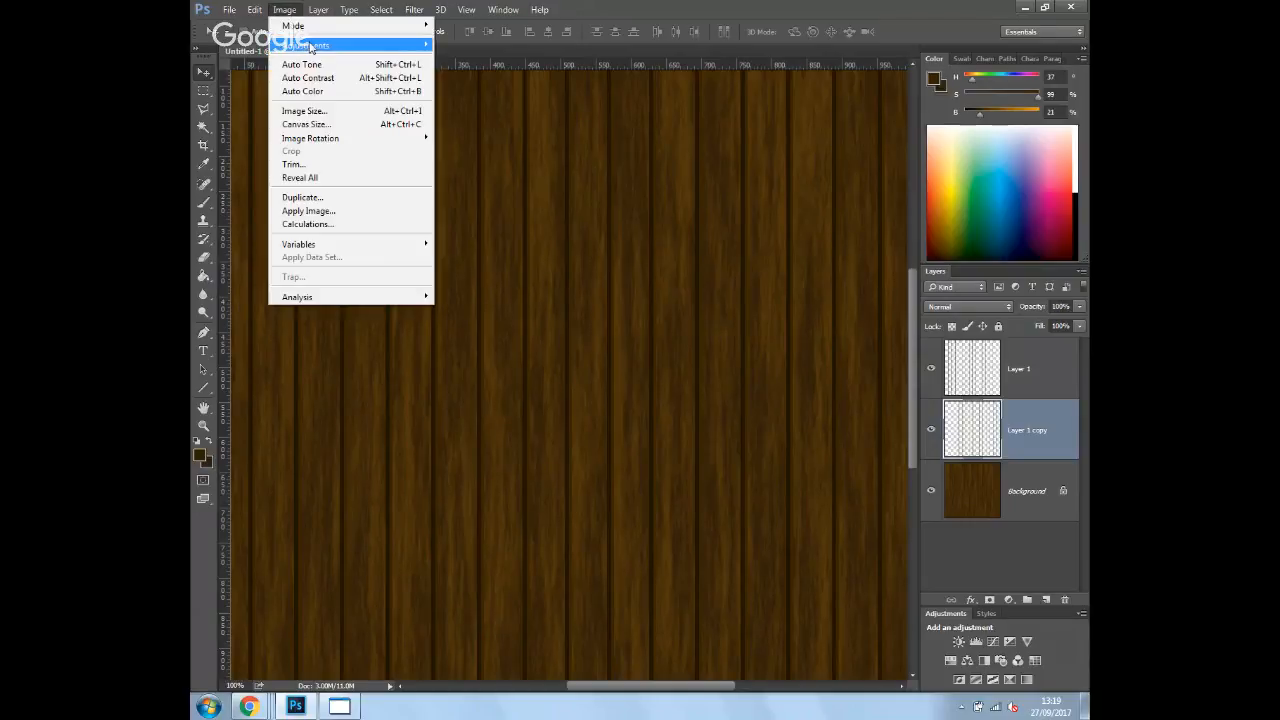
pyautogui.moveTo(310, 45)
pyautogui.click(510, 46)
pyautogui.moveTo(611, 240); pyautogui.dragTo(642, 248)
pyautogui.click(718, 221)
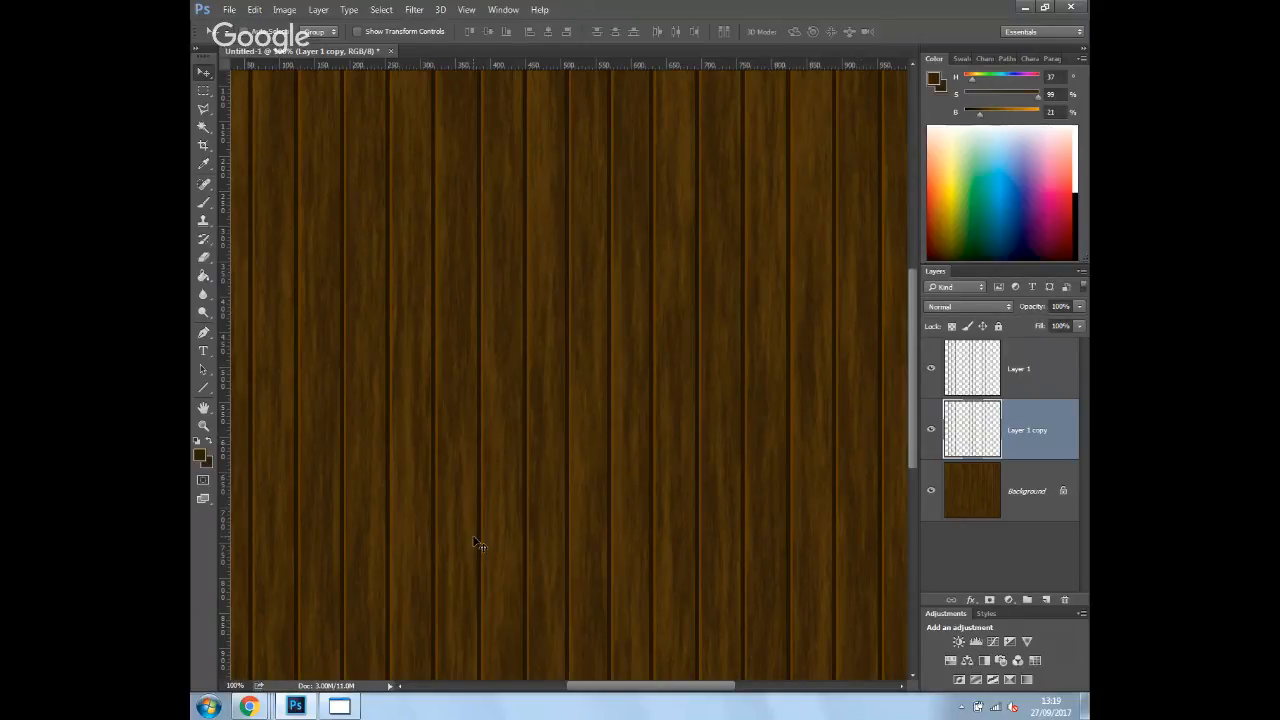
# - Save the texture as a layered Photoshop file named wooden Panel in the WildWestHouse folder
pyautogui.hotkey('ctrl', '-')
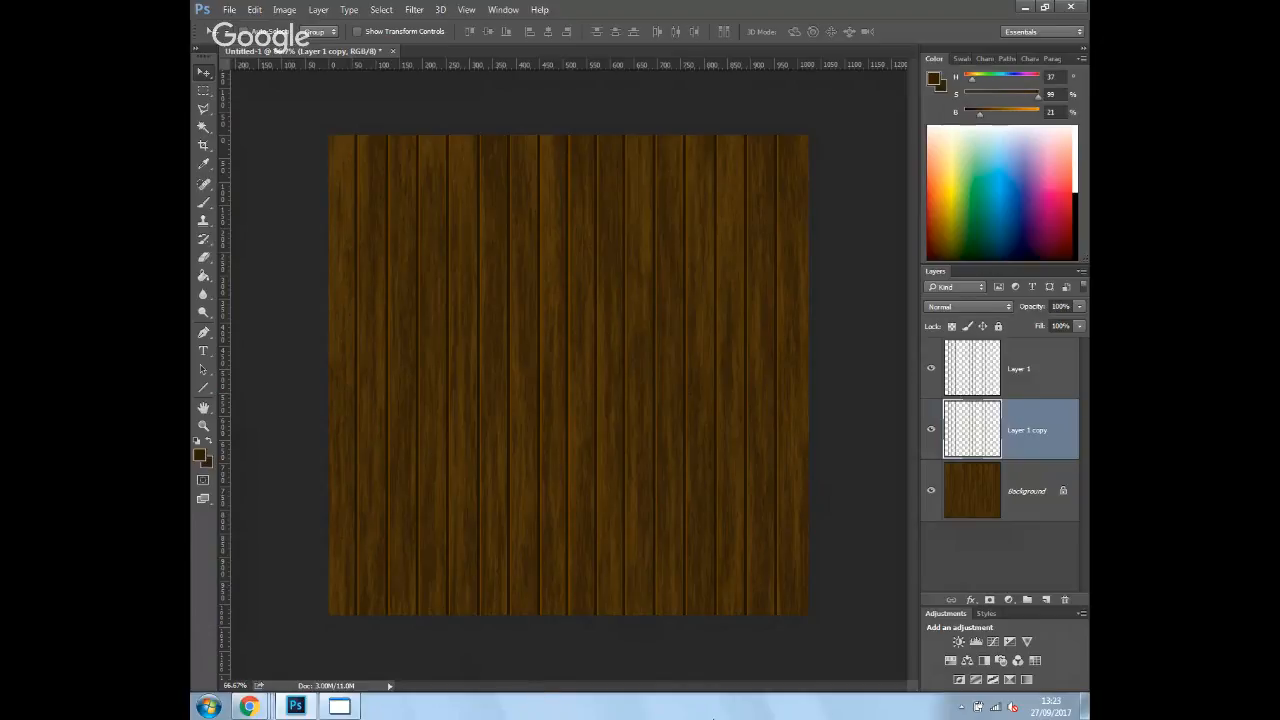
pyautogui.click(228, 10)
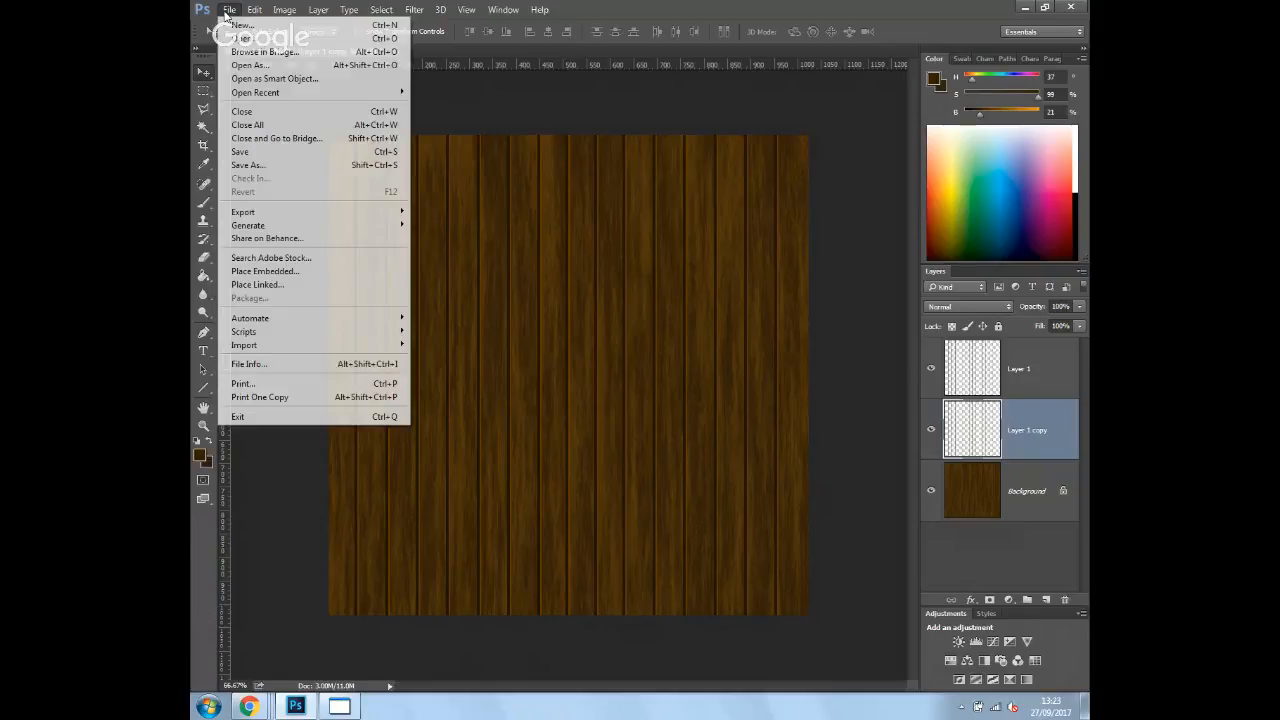
pyautogui.click(283, 166)
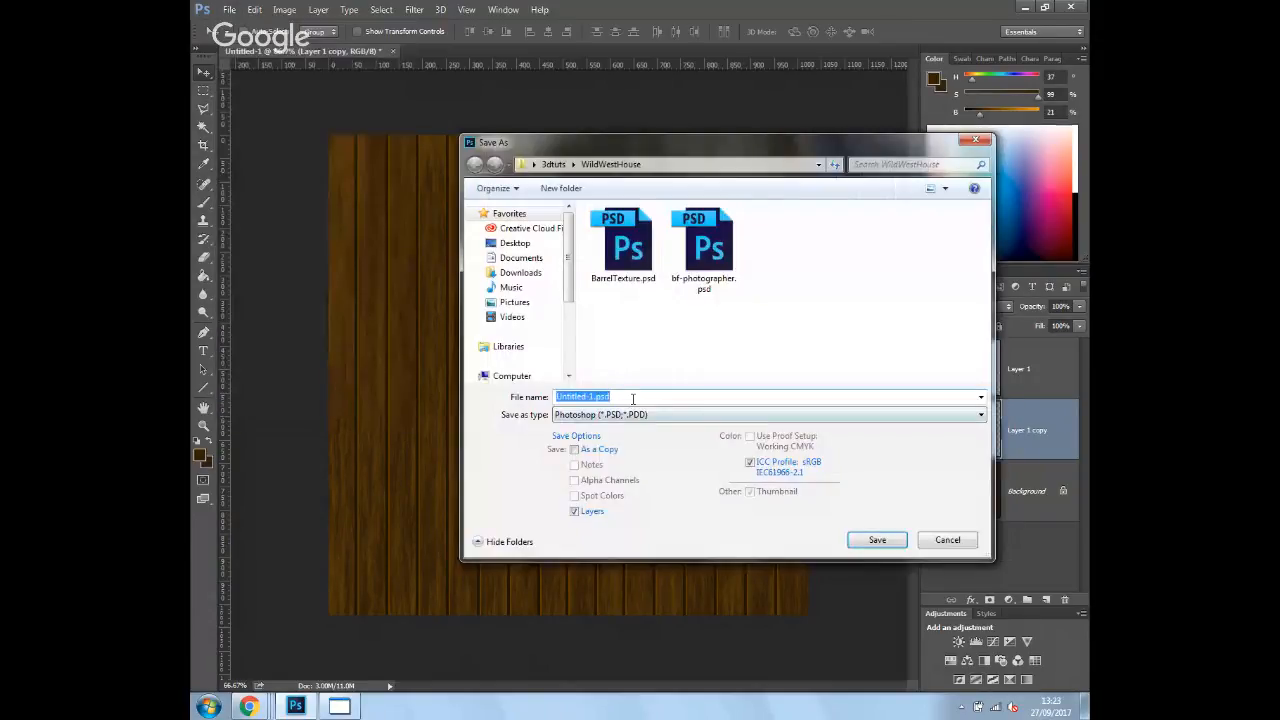
pyautogui.write('wooden Panel')
pyautogui.press('Return')
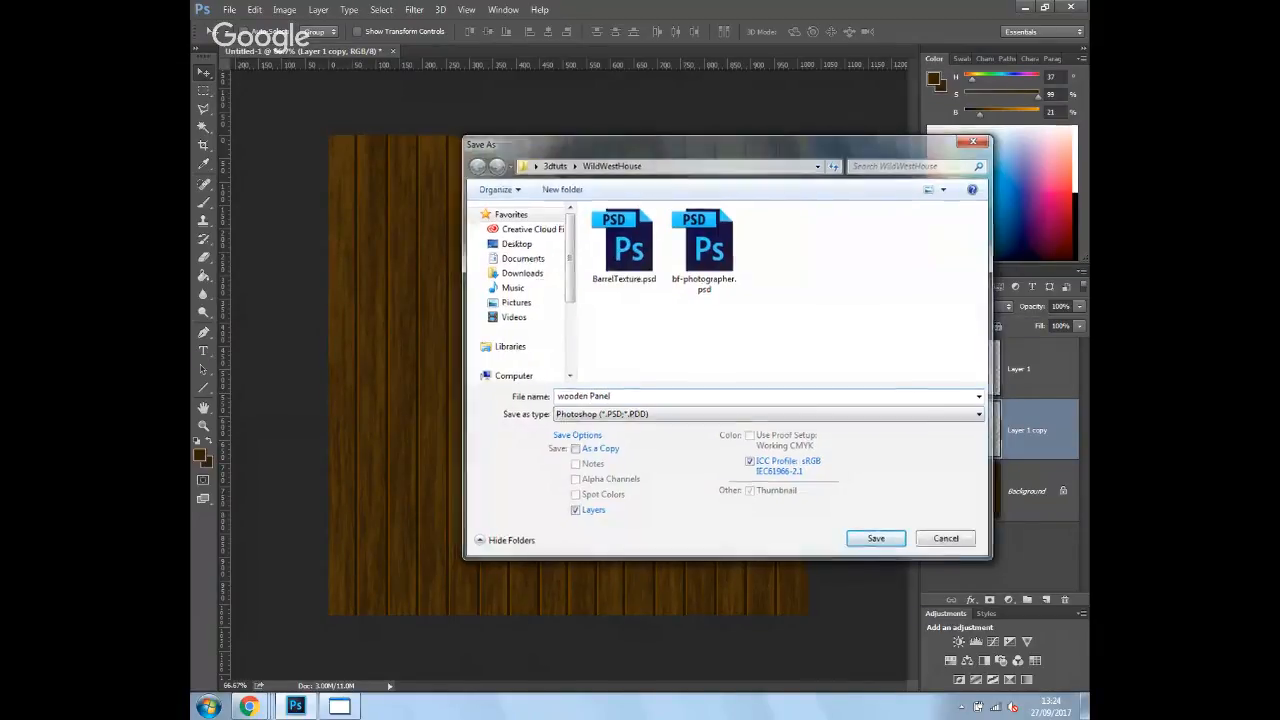
pyautogui.press('Return')
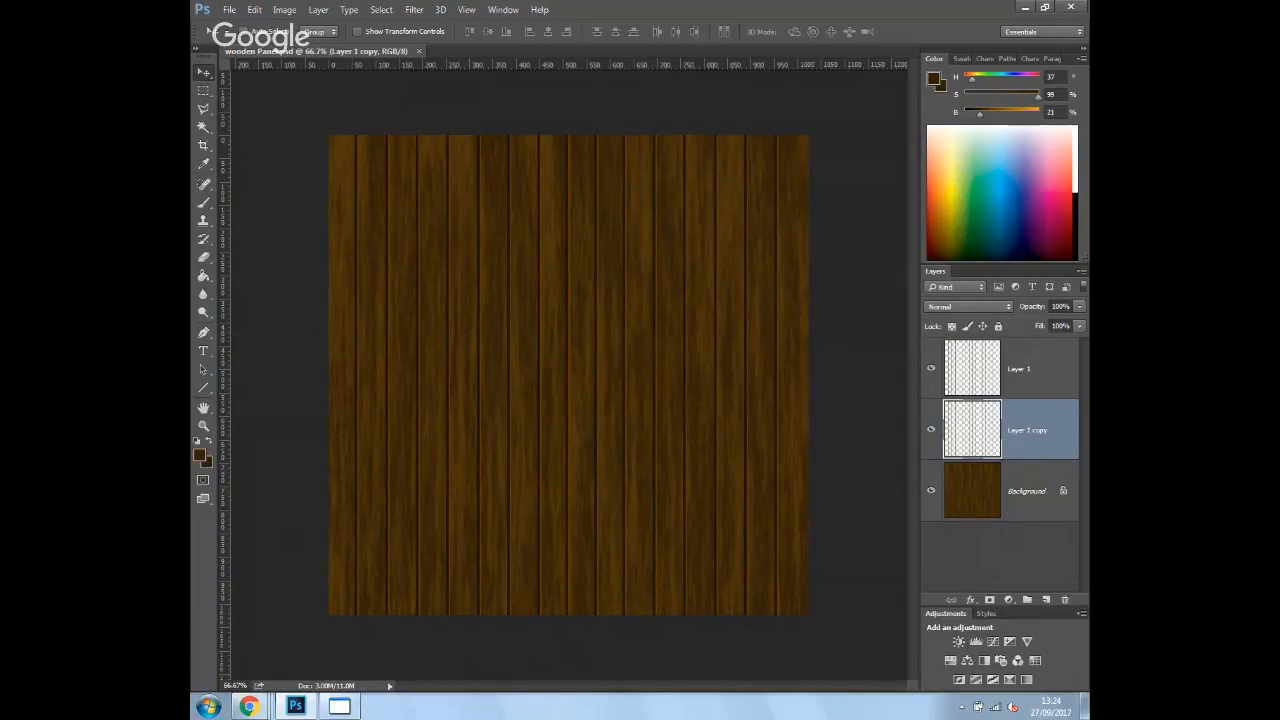
# - Switch to 3ds Max, close the Slate Material Editor and bring the whole barrel into view
pyautogui.click(350, 708)
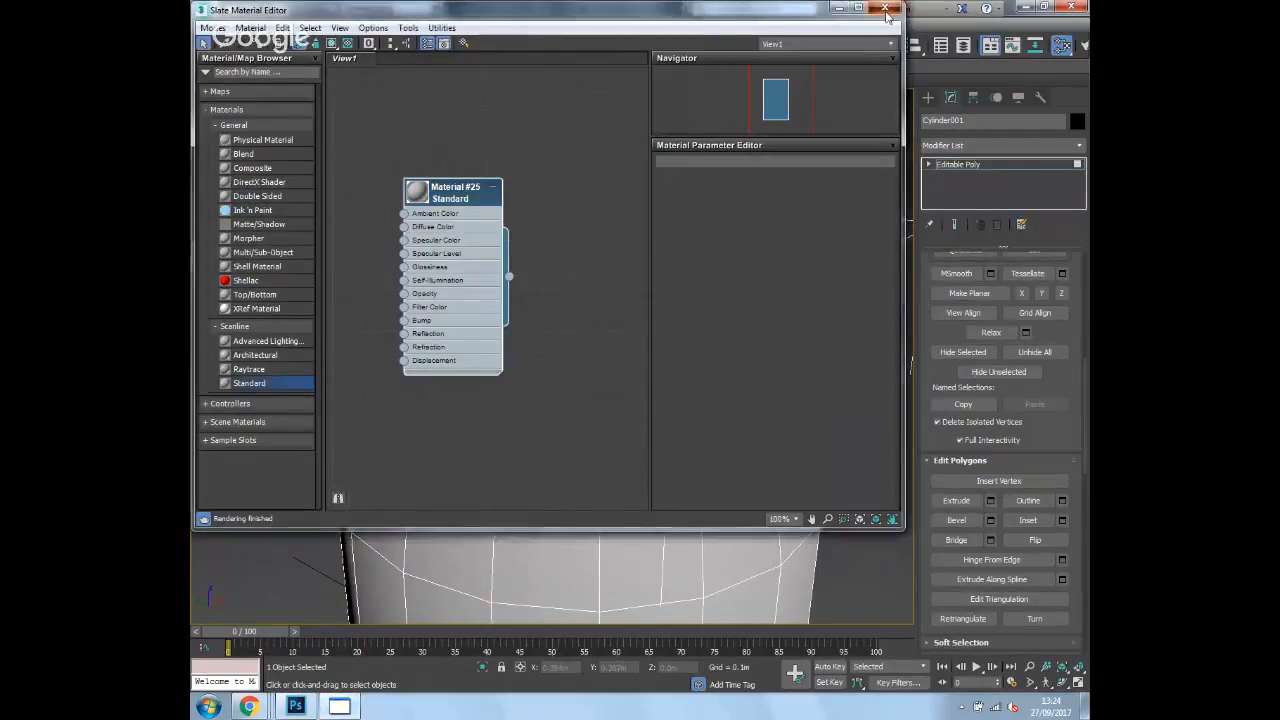
pyautogui.click(886, 12)
pyautogui.scroll(-4, 591, 543)
pyautogui.scroll(3, 571, 378)
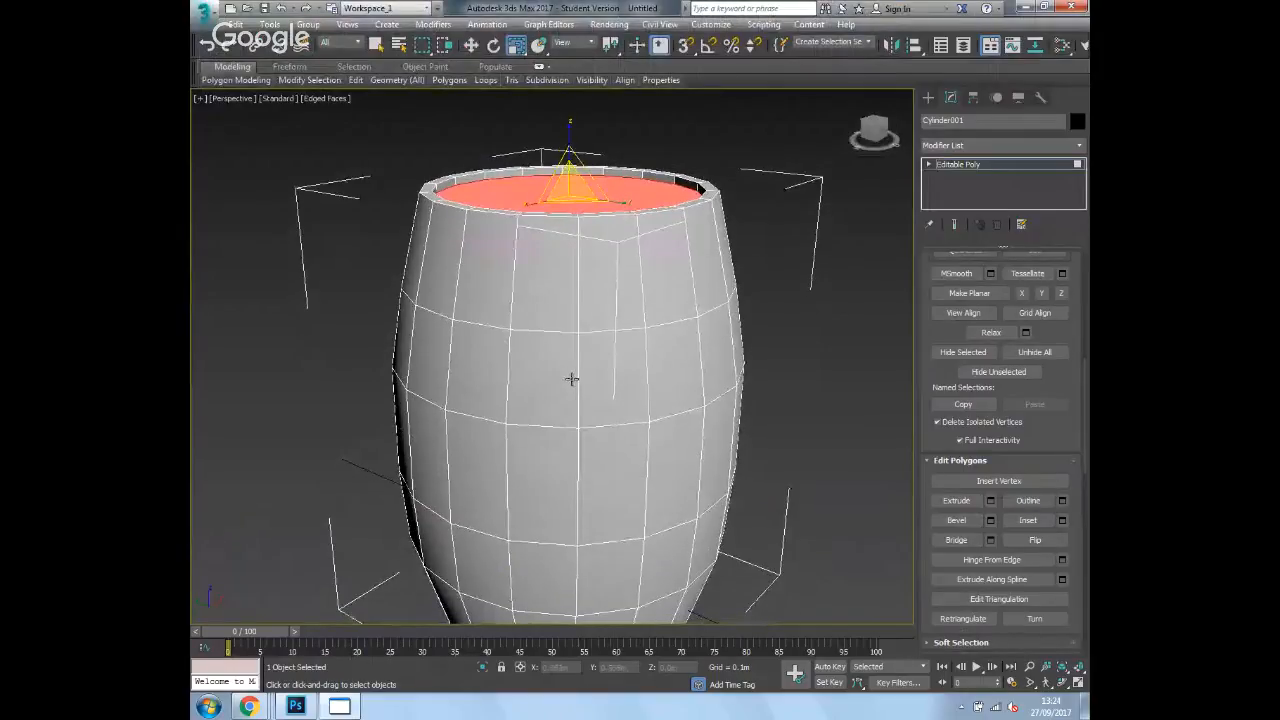
pyautogui.scroll(5, 735, 408)
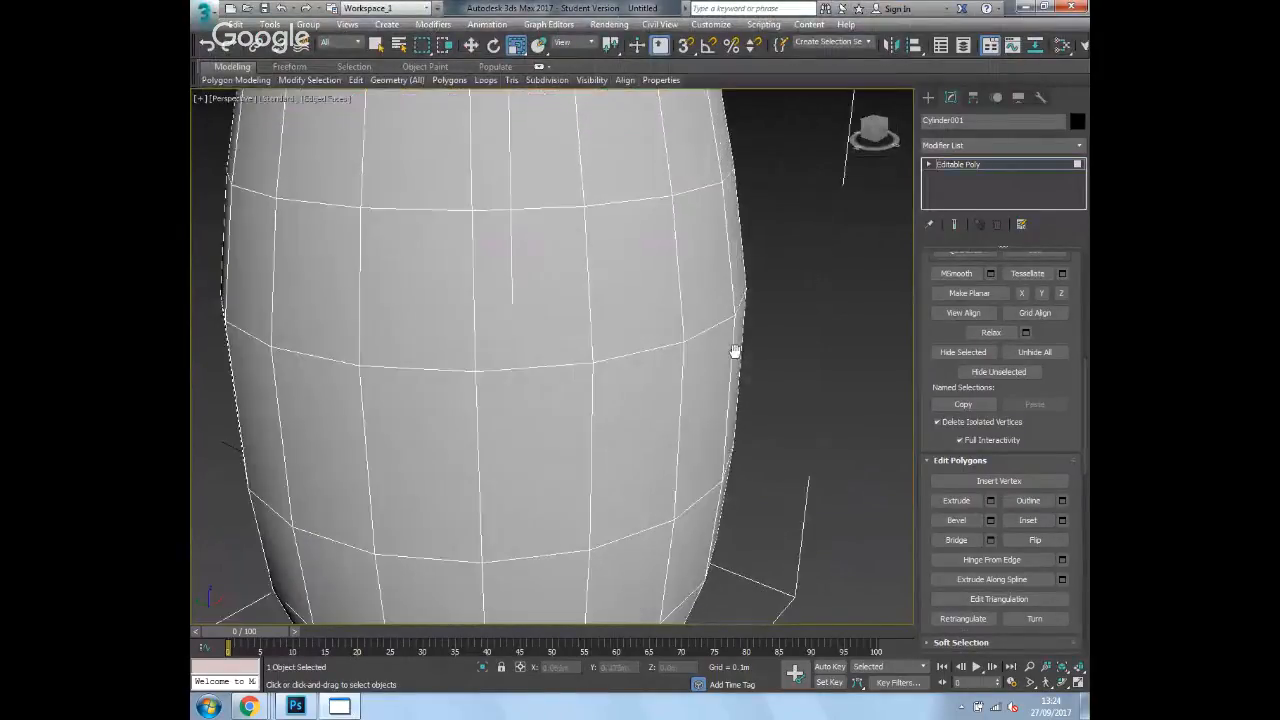
pyautogui.scroll(-5, 735, 351)
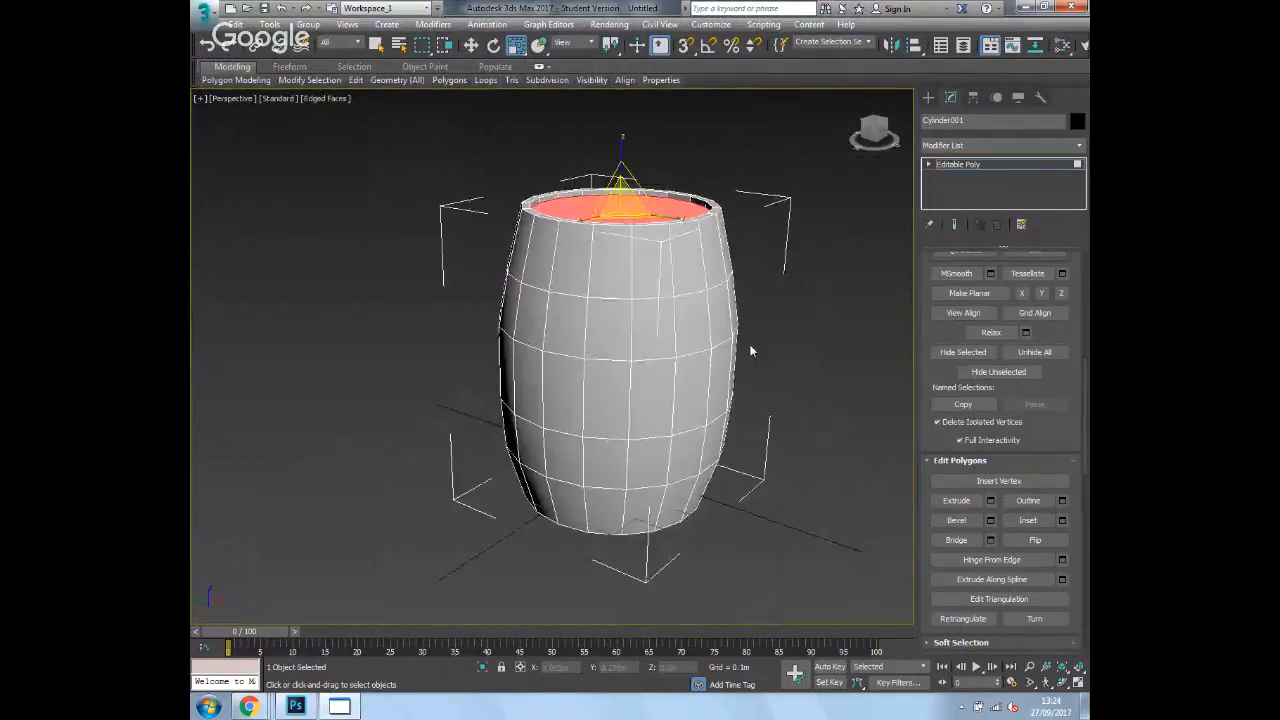
# - Leave the barrel's polygon sub-object level and add an Unwrap UVW modifier on top of the Editable Poly
pyautogui.click(1013, 166)
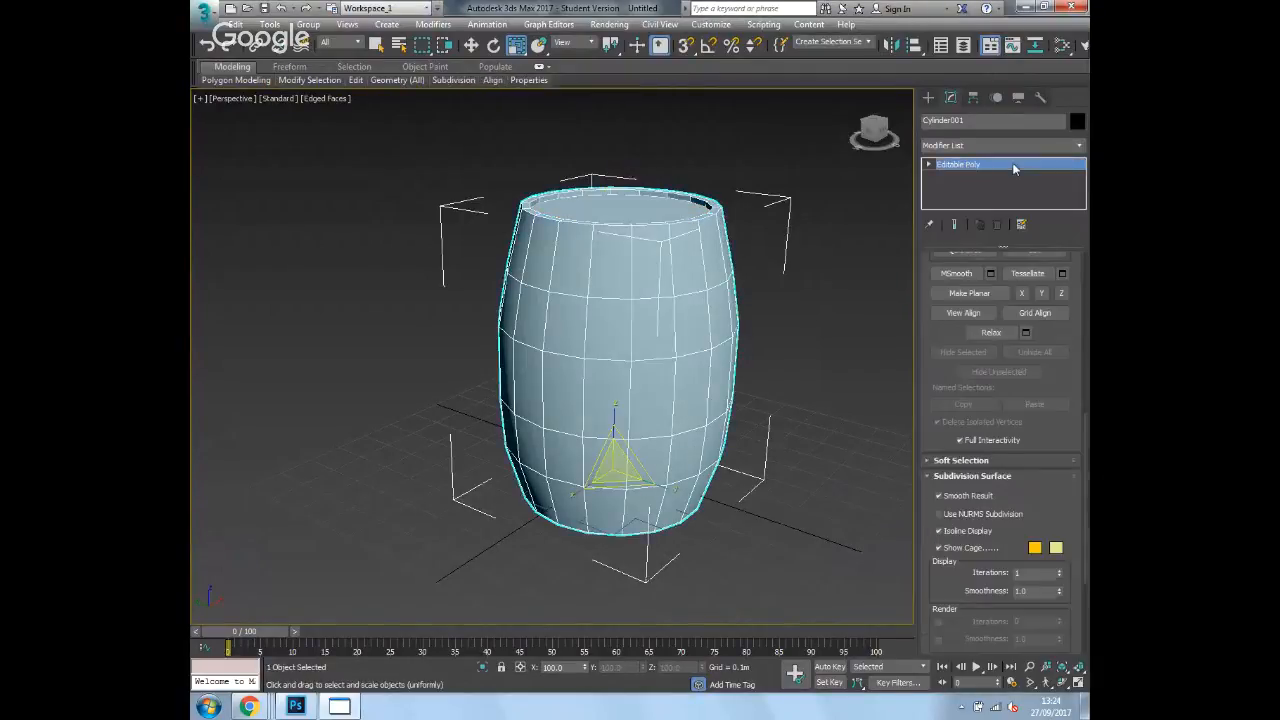
pyautogui.click(1077, 146)
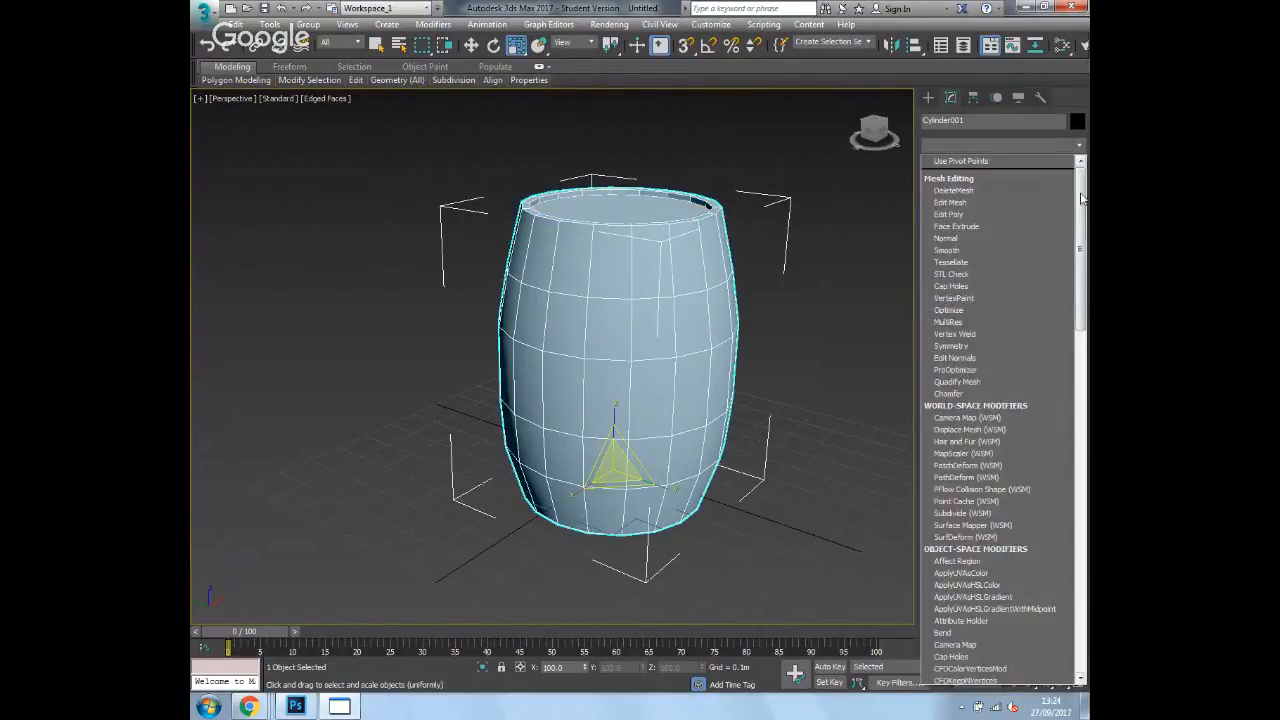
pyautogui.moveTo(1081, 199); pyautogui.dragTo(1081, 487)
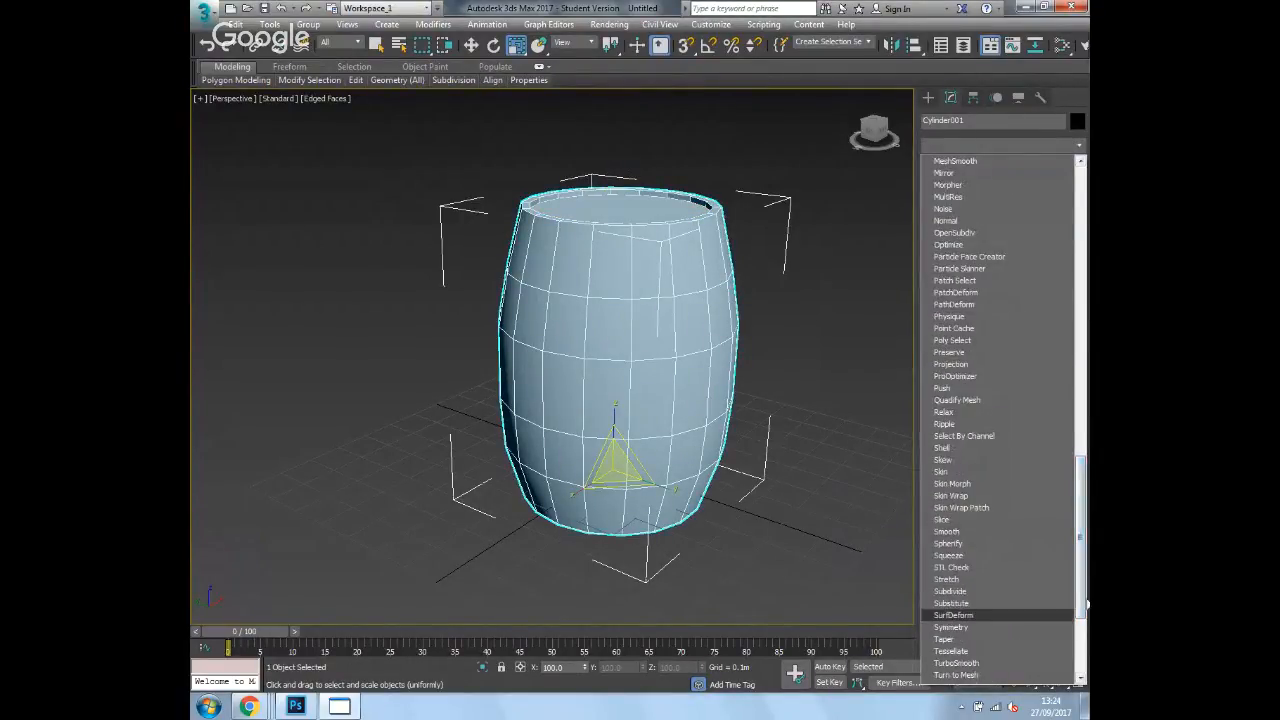
pyautogui.moveTo(1081, 580); pyautogui.dragTo(1081, 634)
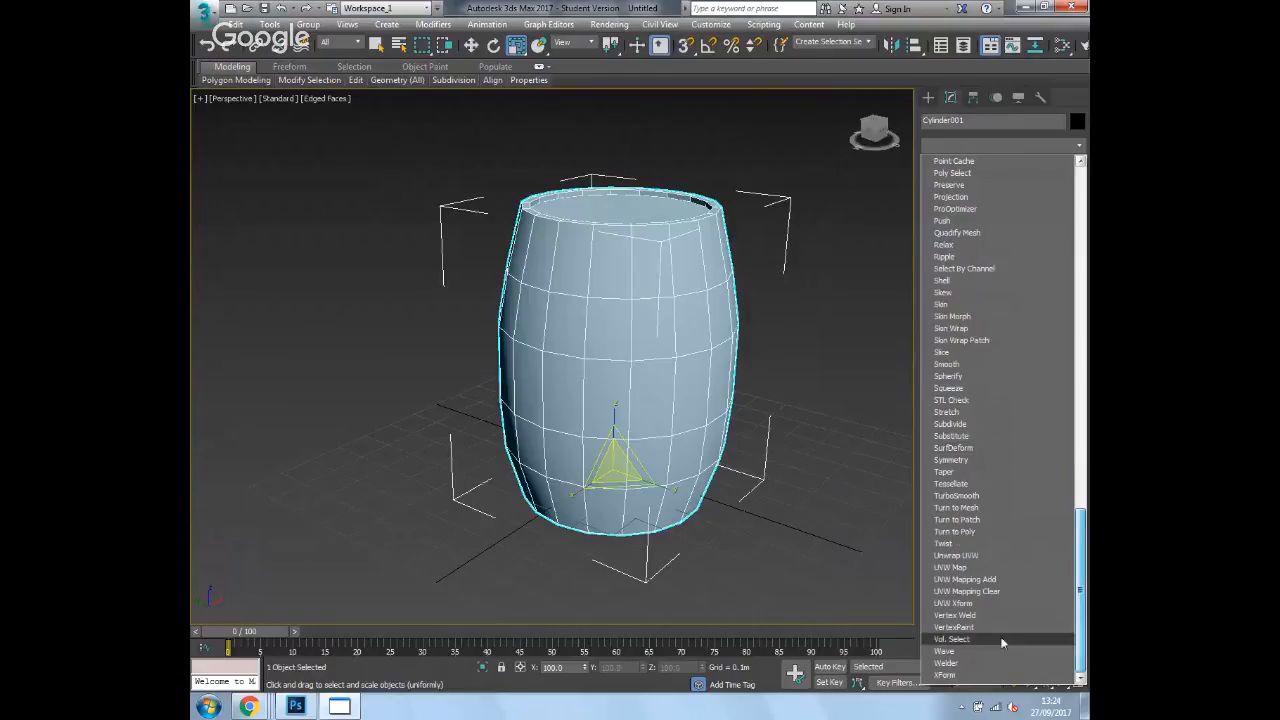
pyautogui.click(994, 554)
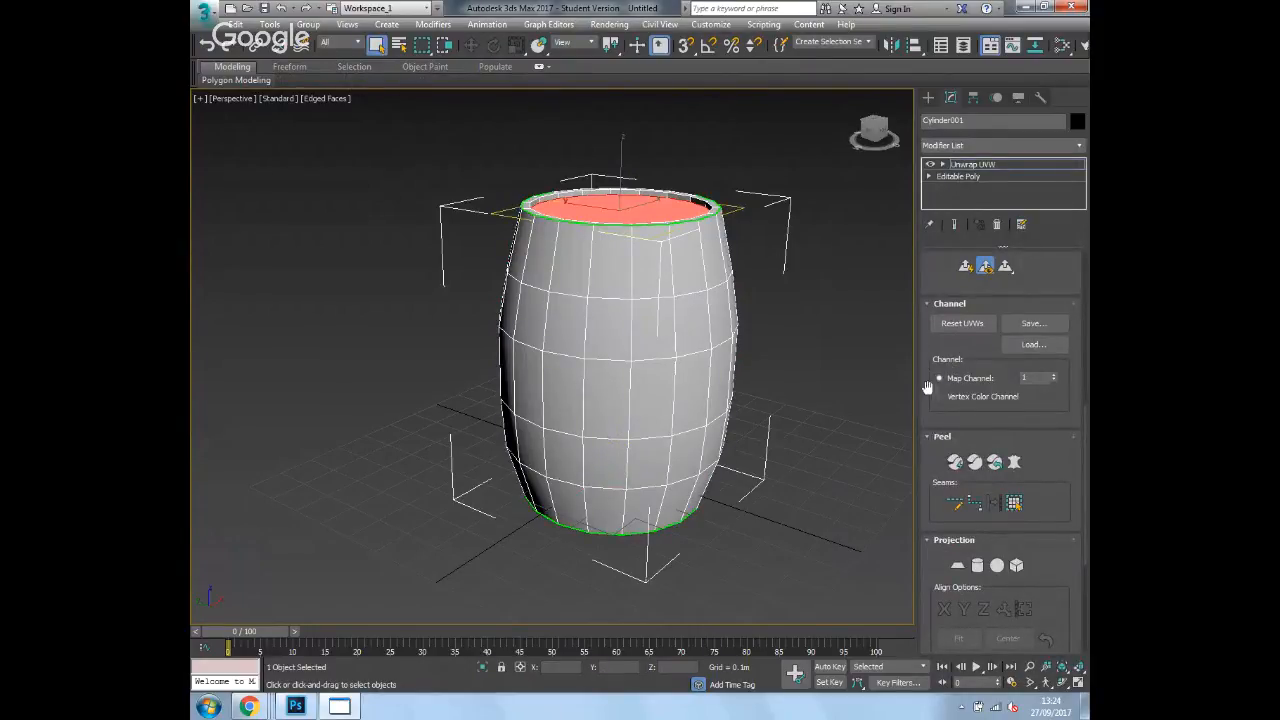
# - Turn off Ignore Backfacing in the Unwrap UVW selection options
pyautogui.moveTo(927, 388); pyautogui.dragTo(928, 594)
pyautogui.moveTo(934, 294); pyautogui.dragTo(938, 469)
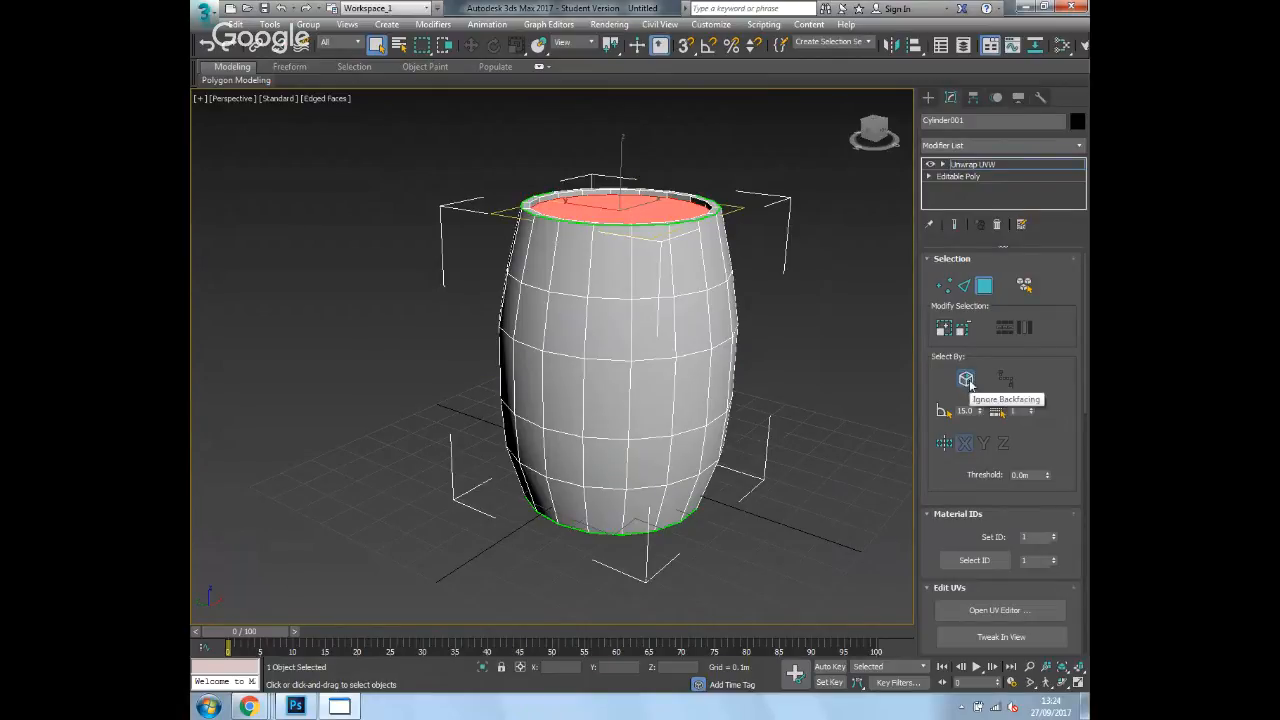
pyautogui.click(966, 380)
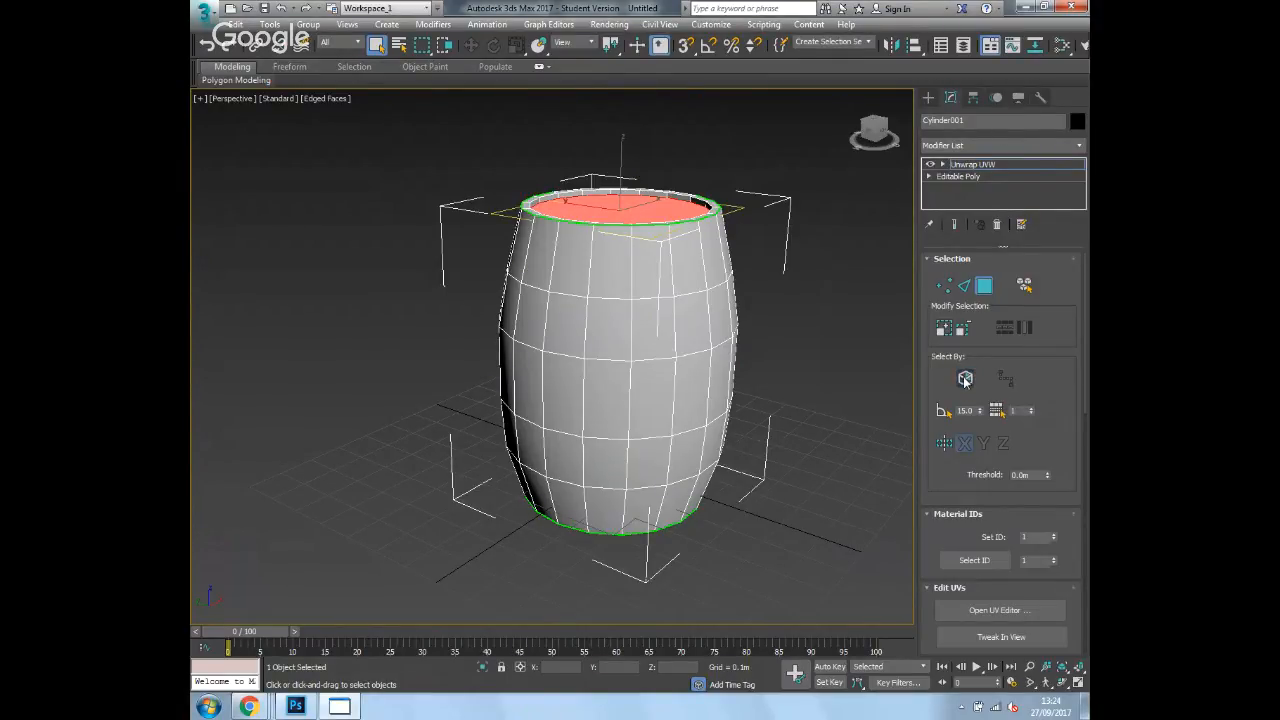
# - Select all side faces around the barrel in the front view, excluding the lid and base, and open the UV editor
pyautogui.keyDown('alt'); pyautogui.moveTo(775, 409); pyautogui.dragTo(777, 396, button='middle'); pyautogui.keyUp('alt')
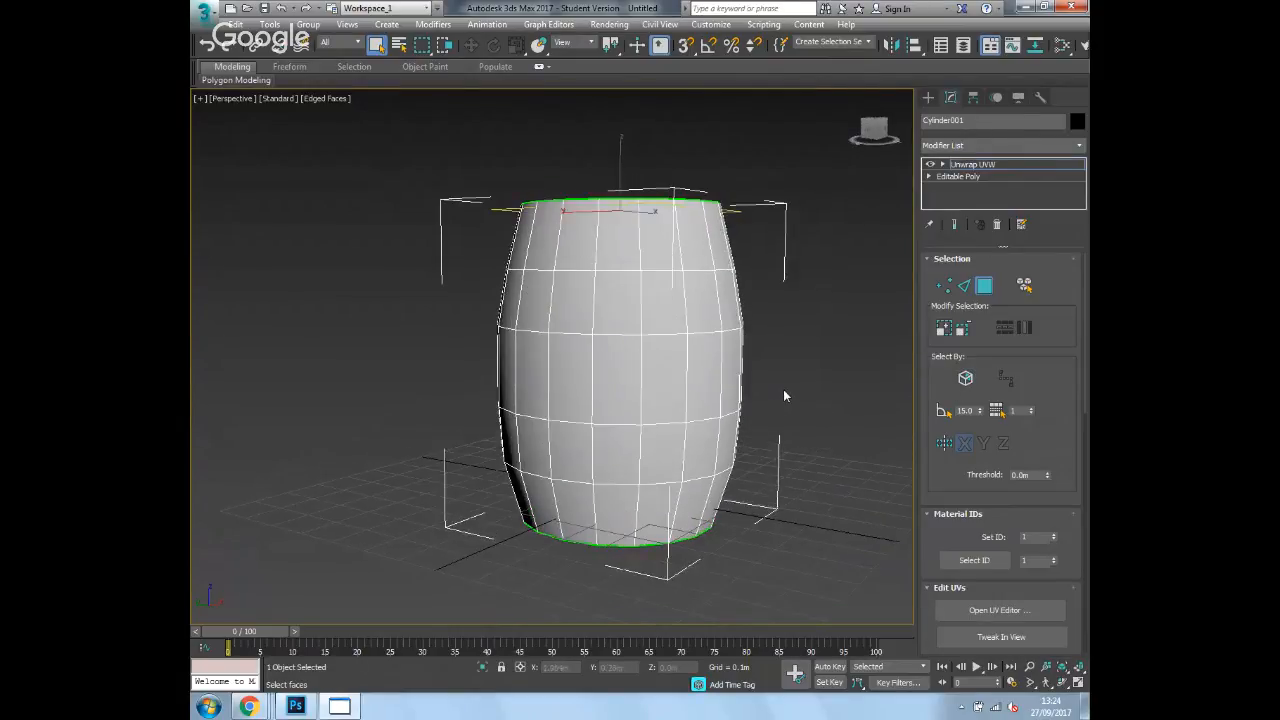
pyautogui.press('f')
pyautogui.press('z')
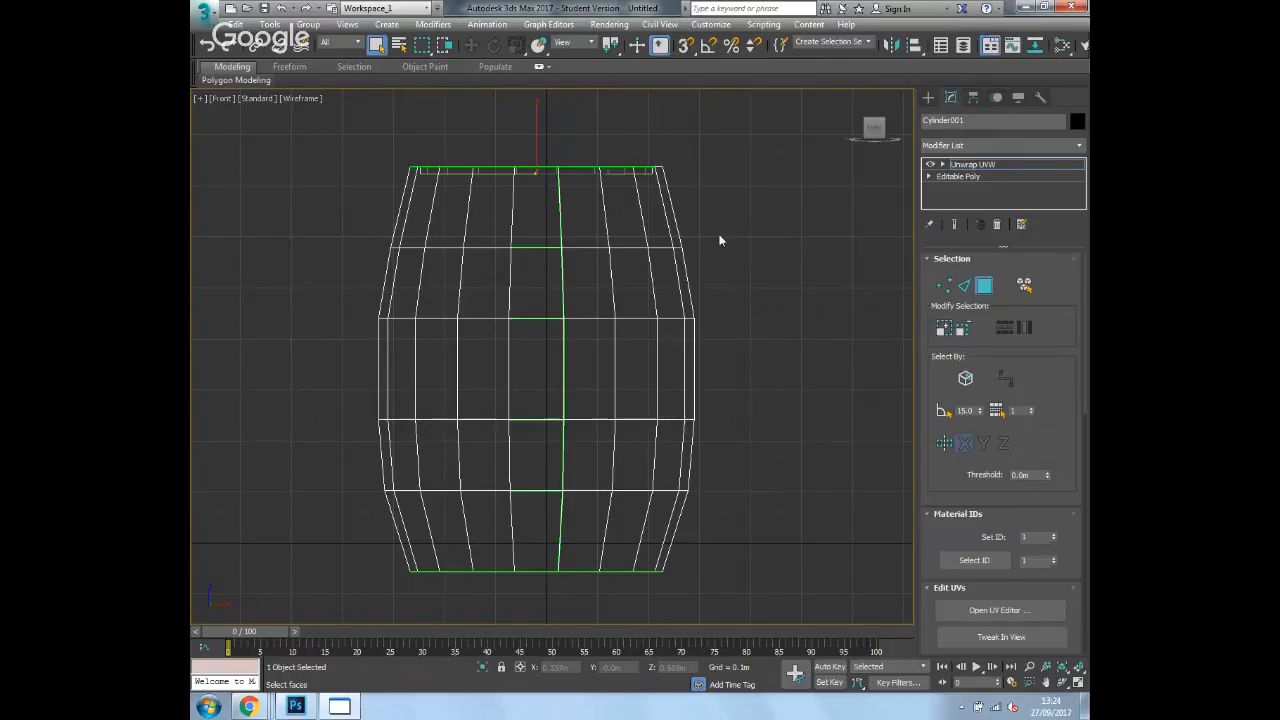
pyautogui.moveTo(731, 236); pyautogui.dragTo(338, 517)
pyautogui.click(349, 286)
pyautogui.moveTo(700, 194); pyautogui.dragTo(347, 514)
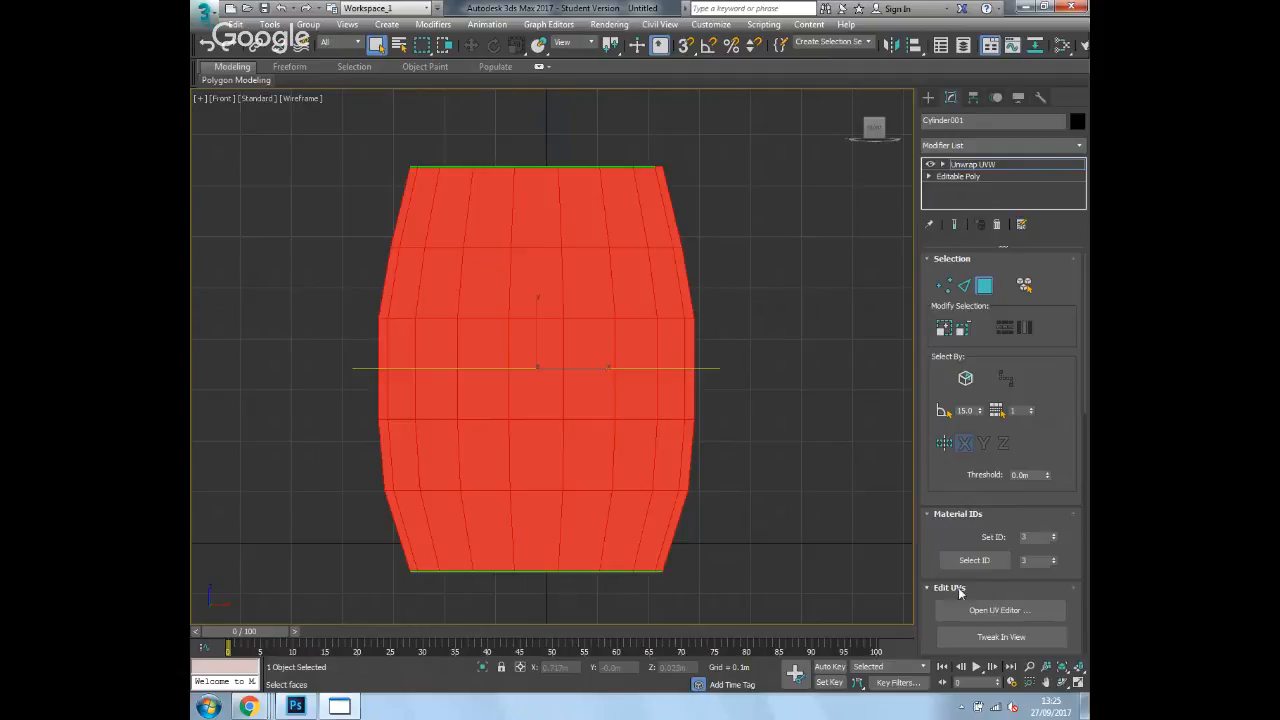
pyautogui.click(975, 612)
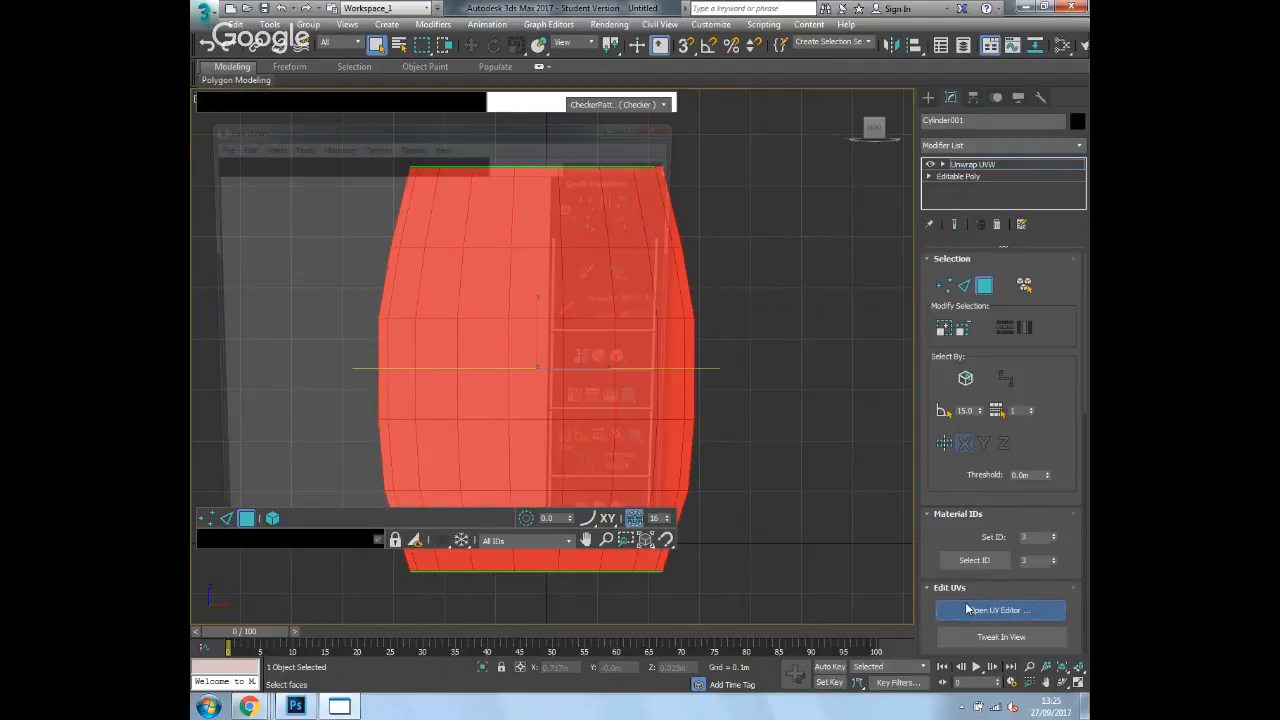
# - Apply a cylindrical projection aligned to Z to the selected side faces, and move the UV editor clear of the barrel
pyautogui.scroll(-5, 937, 540)
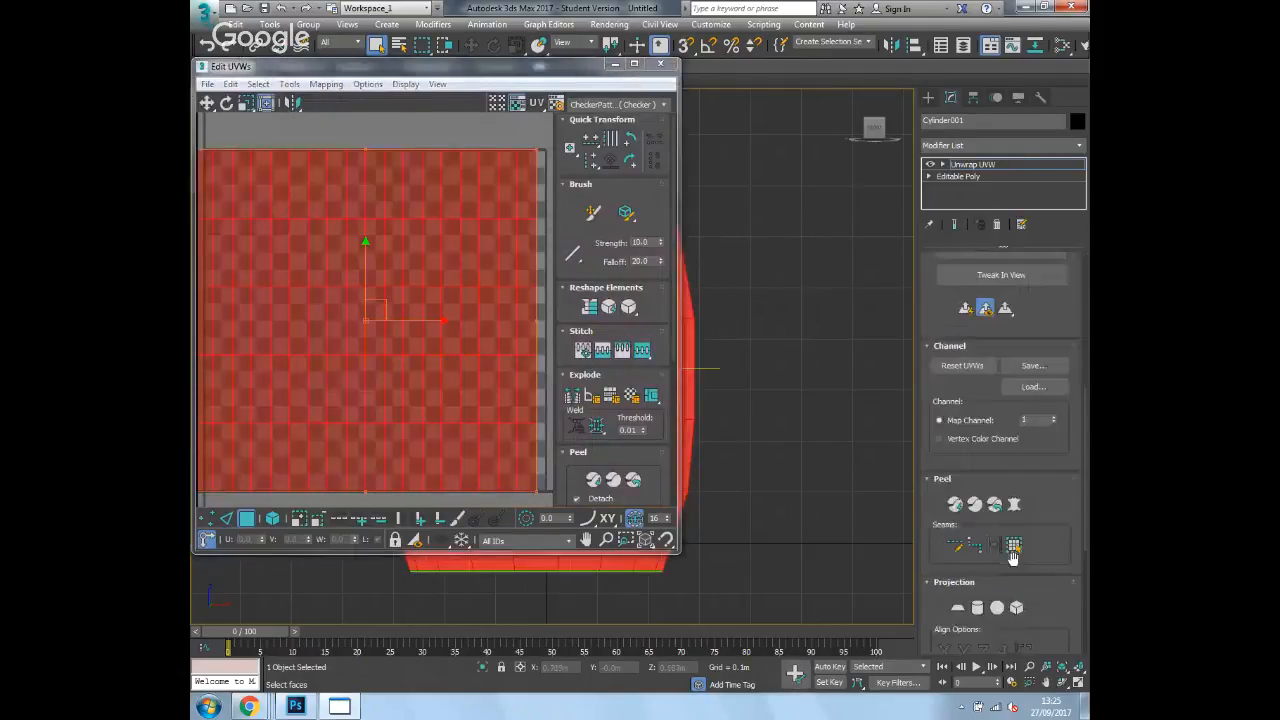
pyautogui.click(978, 608)
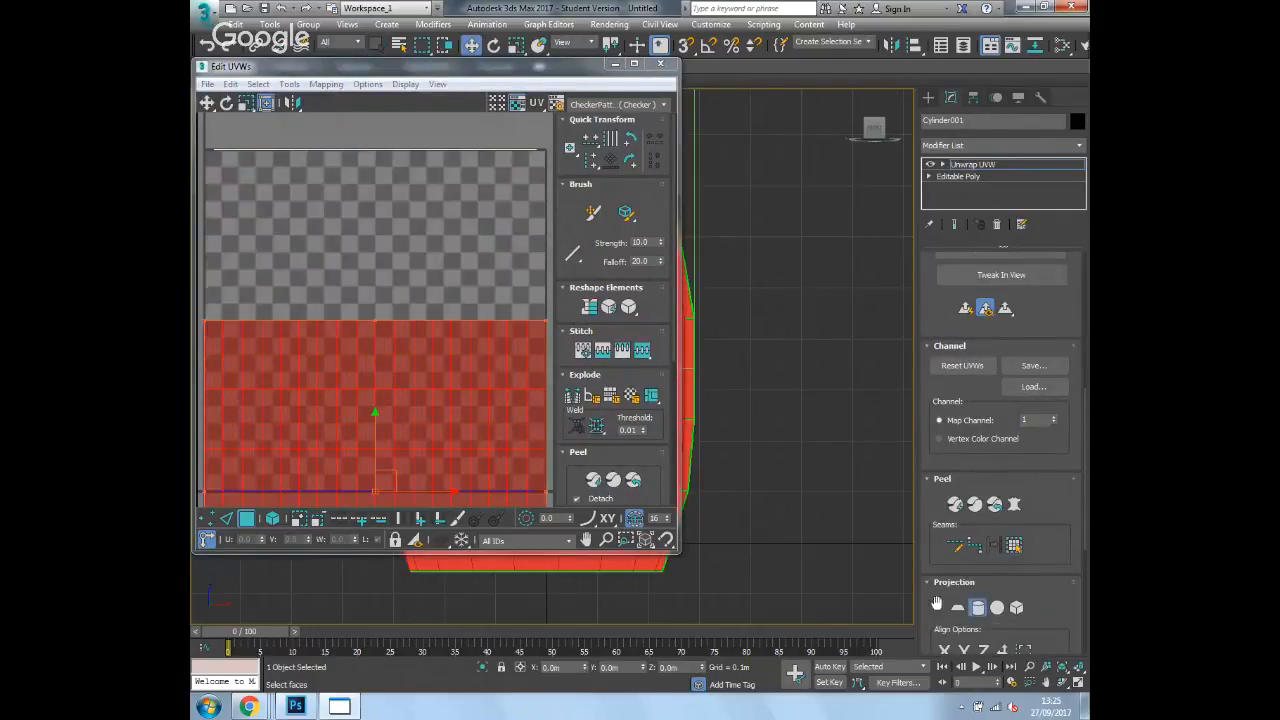
pyautogui.moveTo(930, 600); pyautogui.dragTo(922, 374)
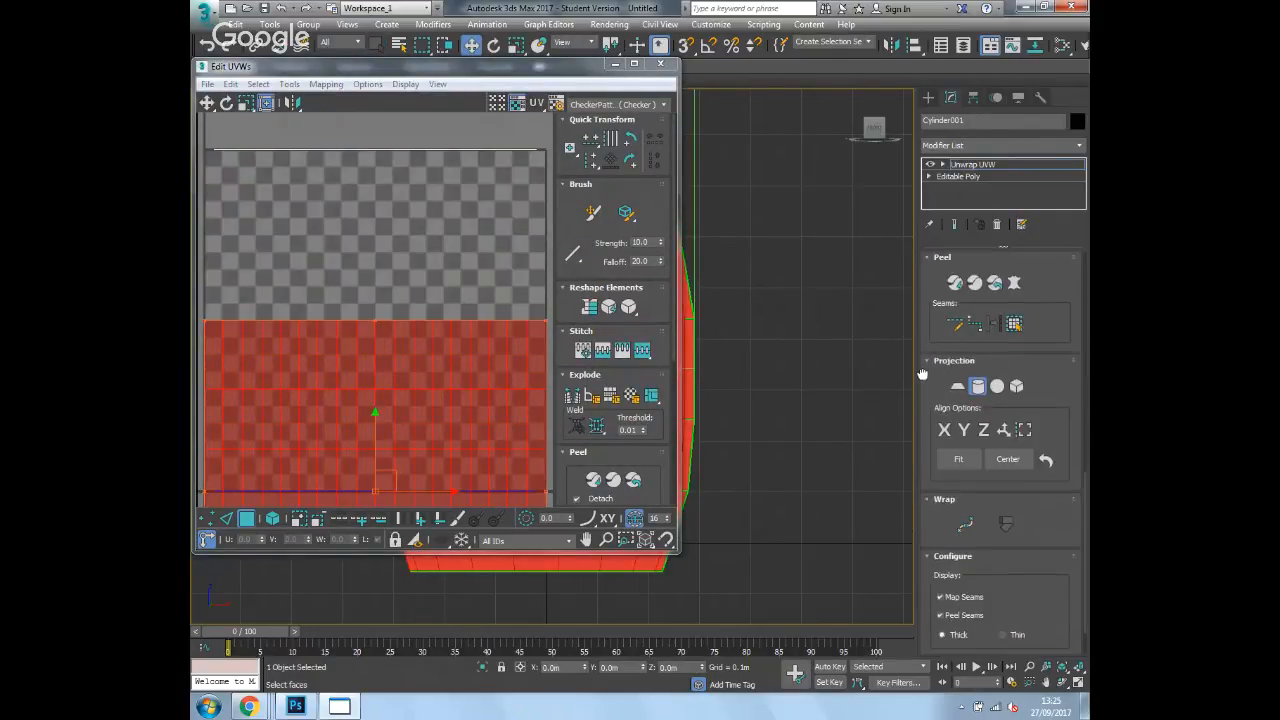
pyautogui.click(982, 432)
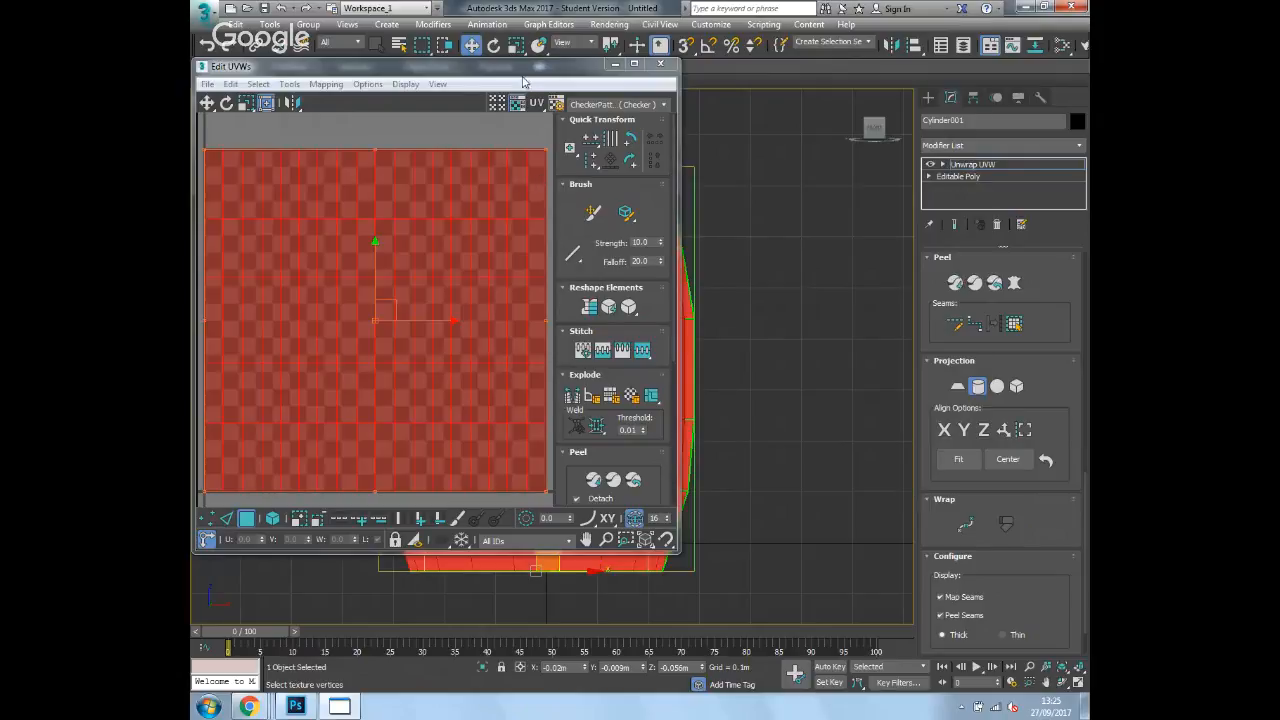
pyautogui.moveTo(525, 74); pyautogui.dragTo(349, 159)
pyautogui.moveTo(764, 261); pyautogui.dragTo(877, 280, button='middle')
pyautogui.scroll(2, 831, 294)
pyautogui.scroll(-2, 818, 316)
pyautogui.moveTo(818, 316); pyautogui.dragTo(820, 309, button='middle')
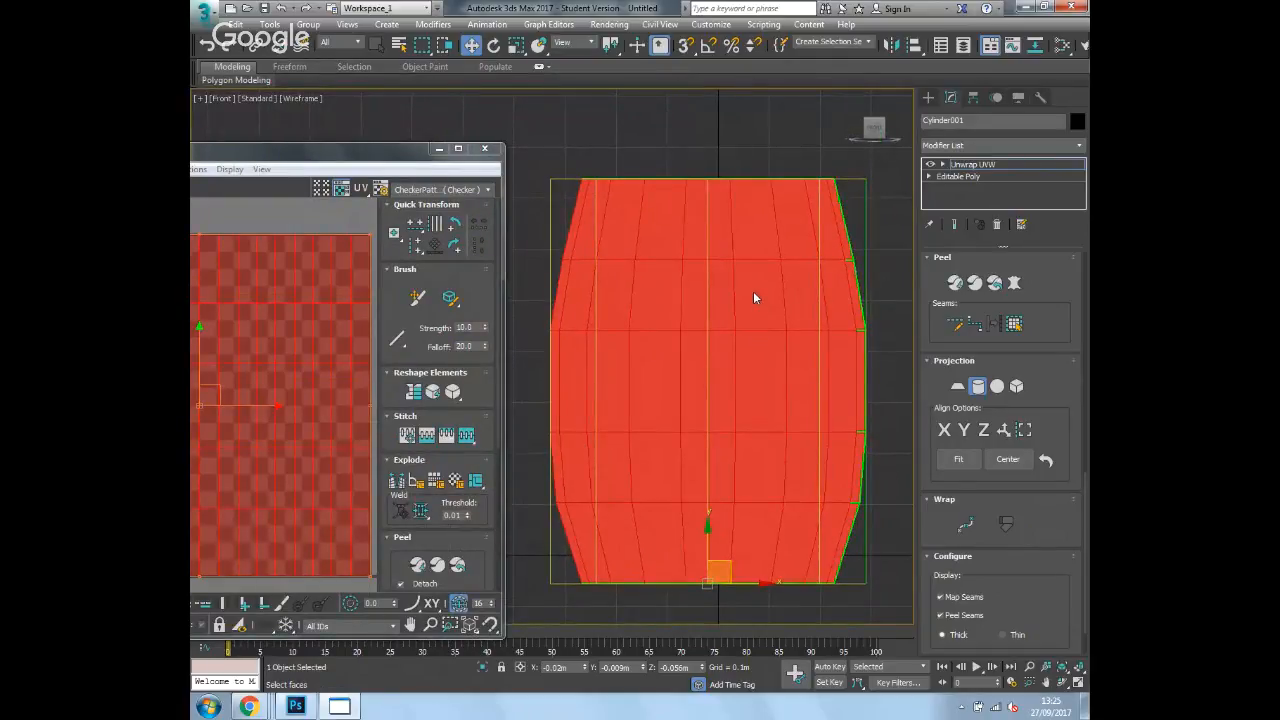
# - Open the Slate Material Editor and add a Bitmap map to the Diffuse Color of Material #25
pyautogui.press('m')
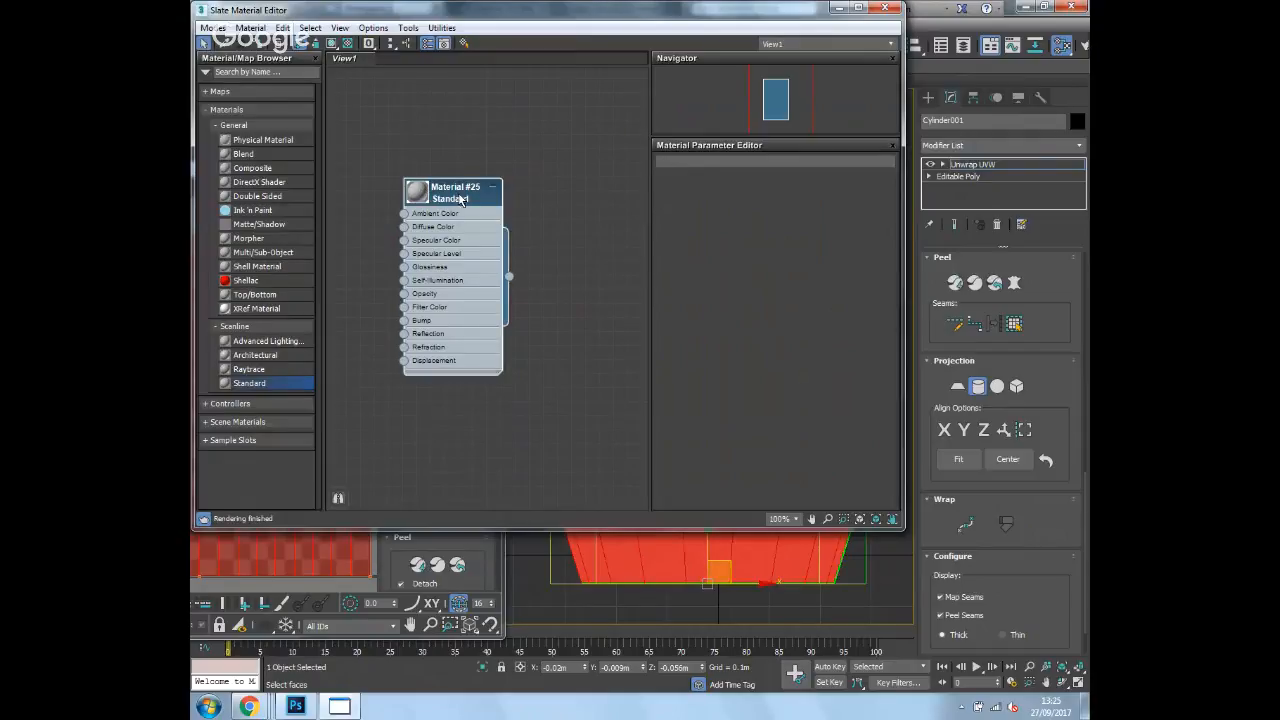
pyautogui.moveTo(466, 198); pyautogui.dragTo(550, 198)
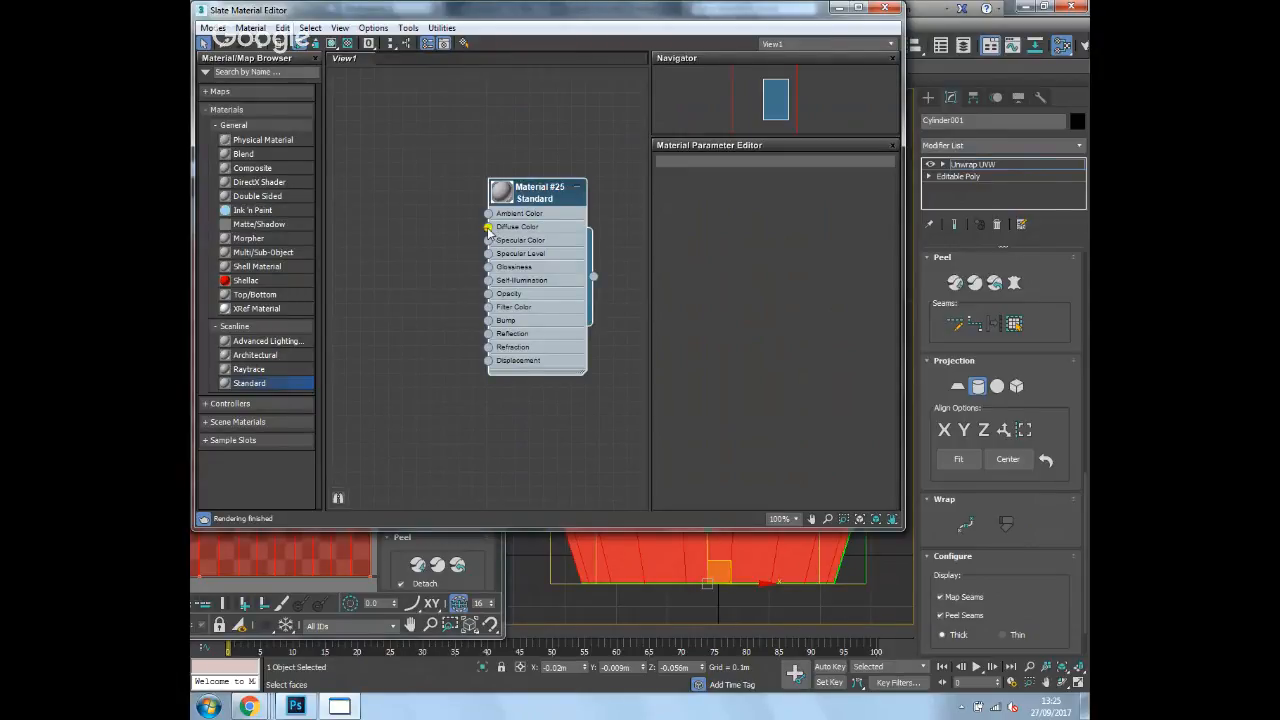
pyautogui.moveTo(485, 234); pyautogui.dragTo(424, 231)
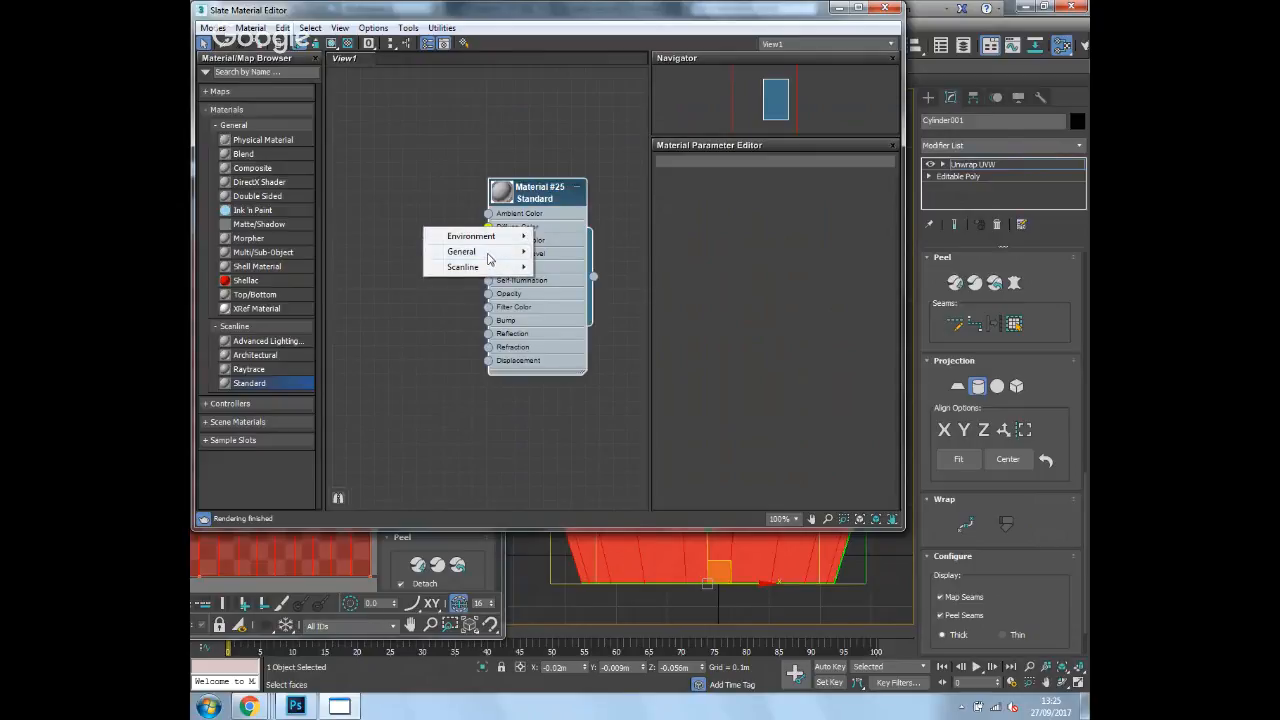
pyautogui.moveTo(488, 259)
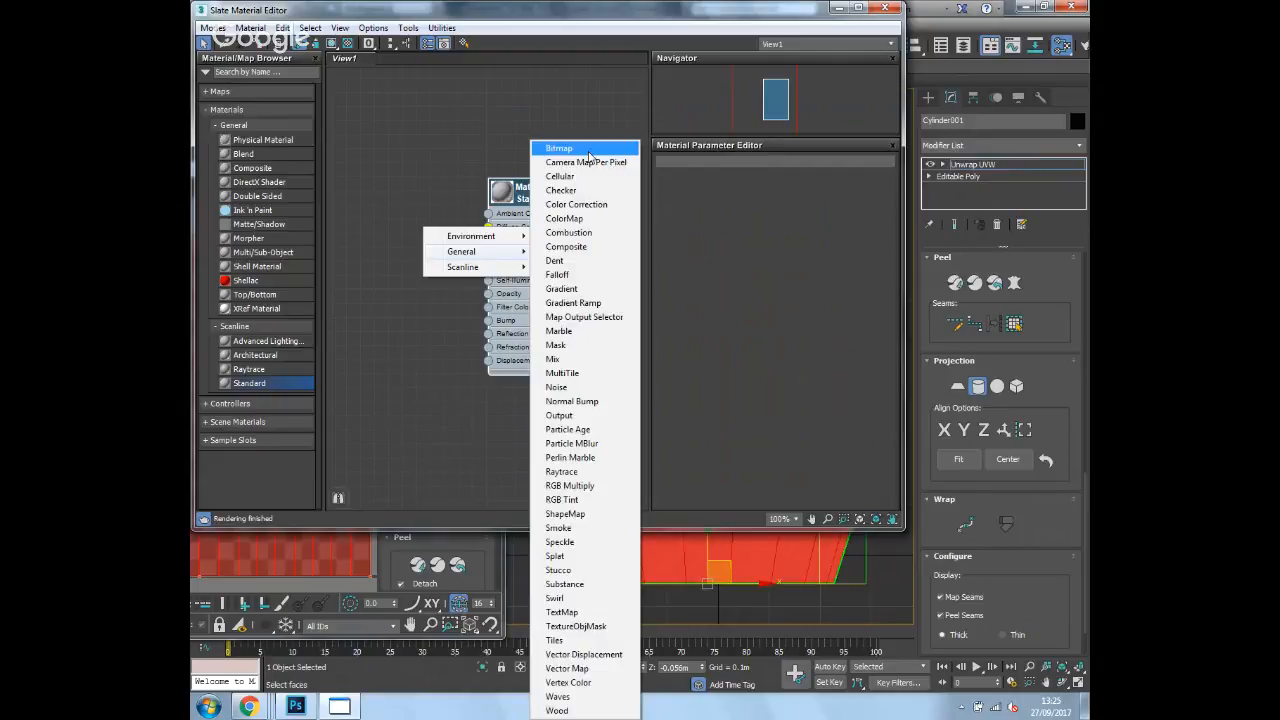
pyautogui.click(589, 158)
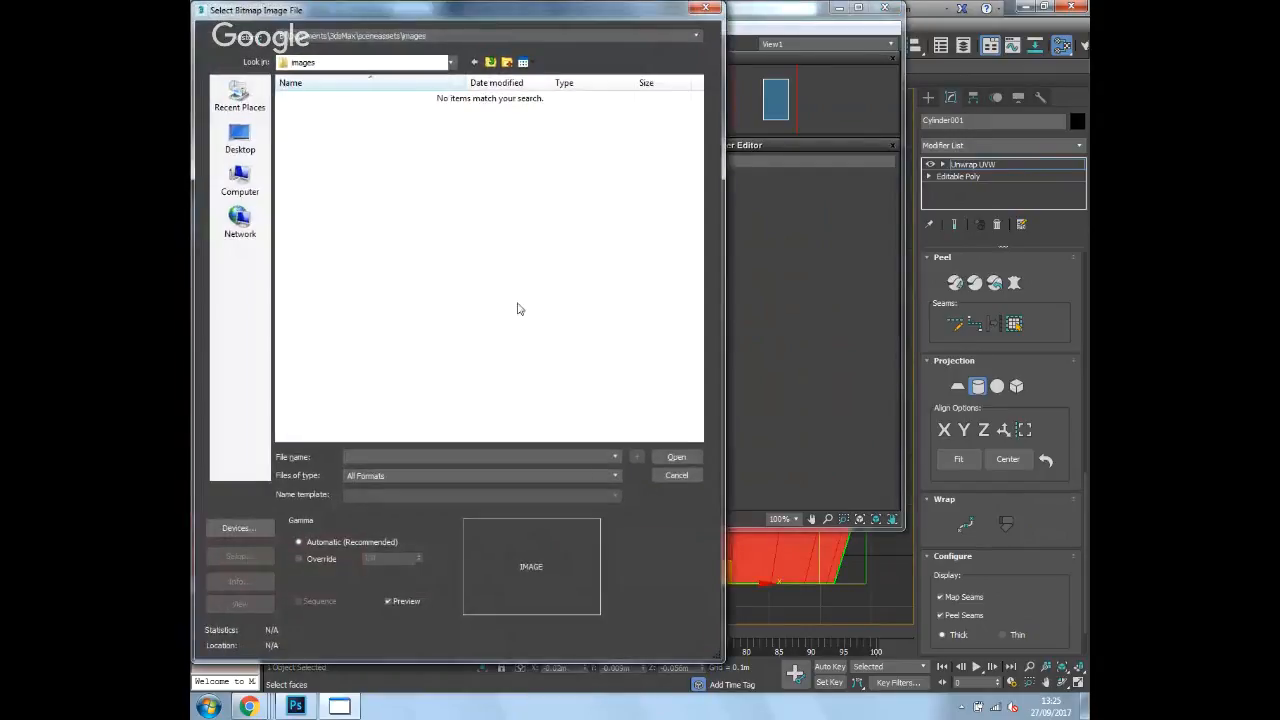
# - Load wooden Panel.psd from the WildWestHouse folder as the bitmap, using Collapsed Layers
pyautogui.click(240, 140)
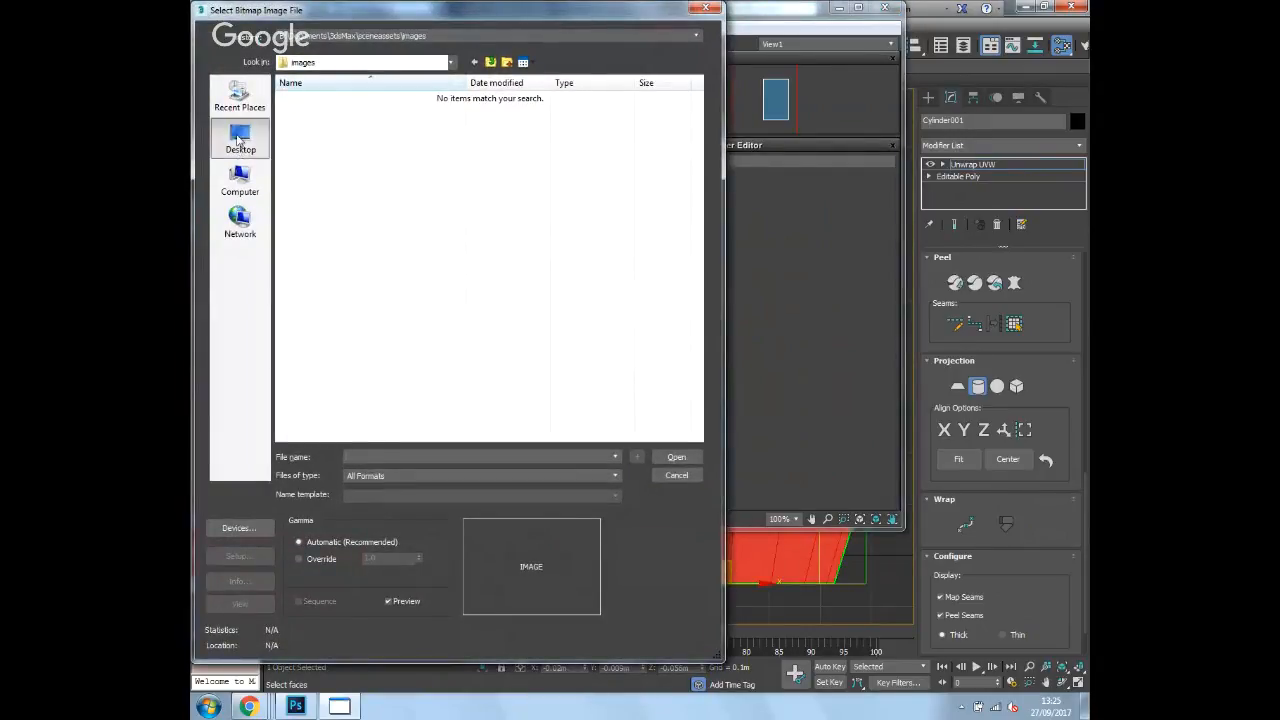
pyautogui.doubleClick(488, 176)
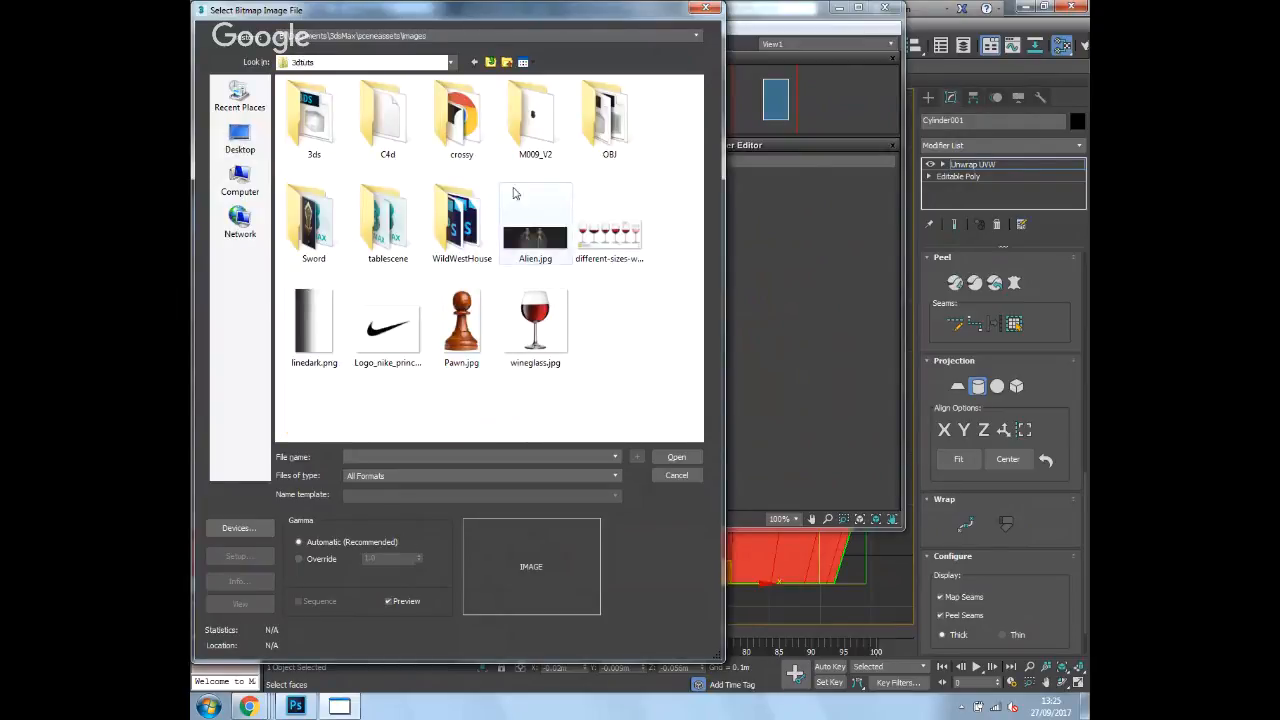
pyautogui.doubleClick(452, 226)
pyautogui.click(538, 120)
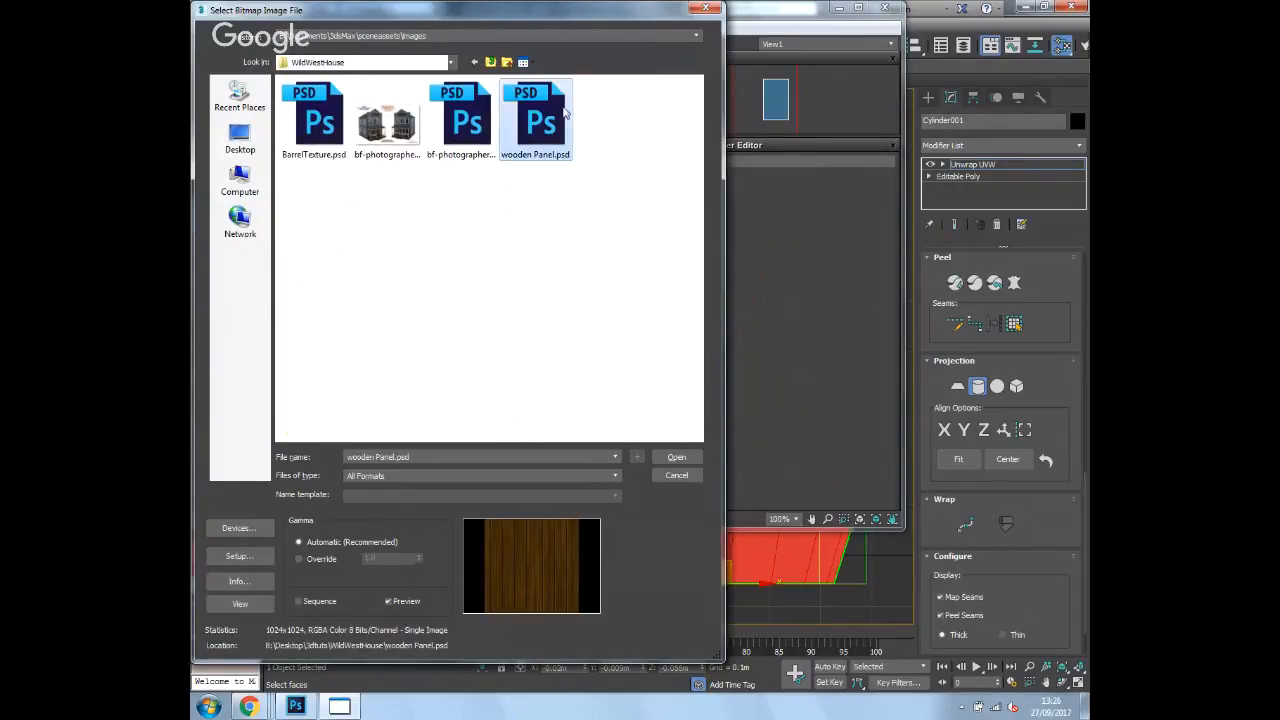
pyautogui.click(675, 458)
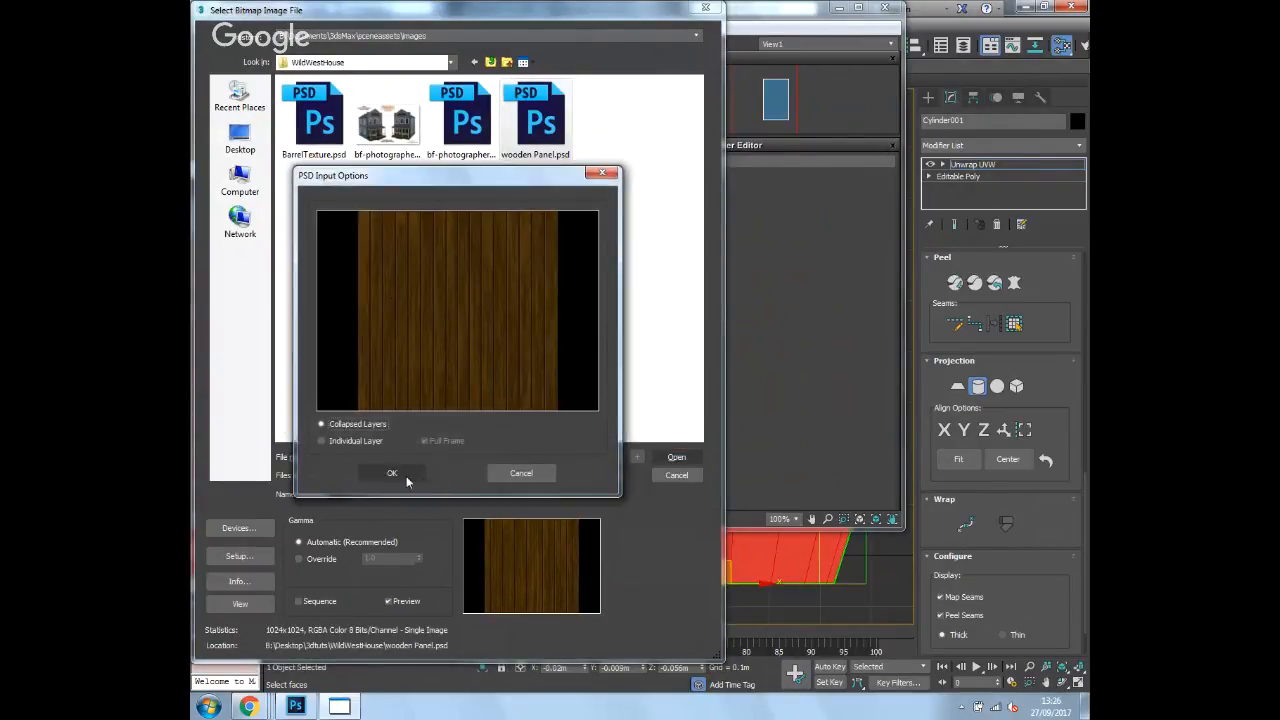
pyautogui.click(405, 476)
pyautogui.moveTo(450, 224); pyautogui.dragTo(406, 208)
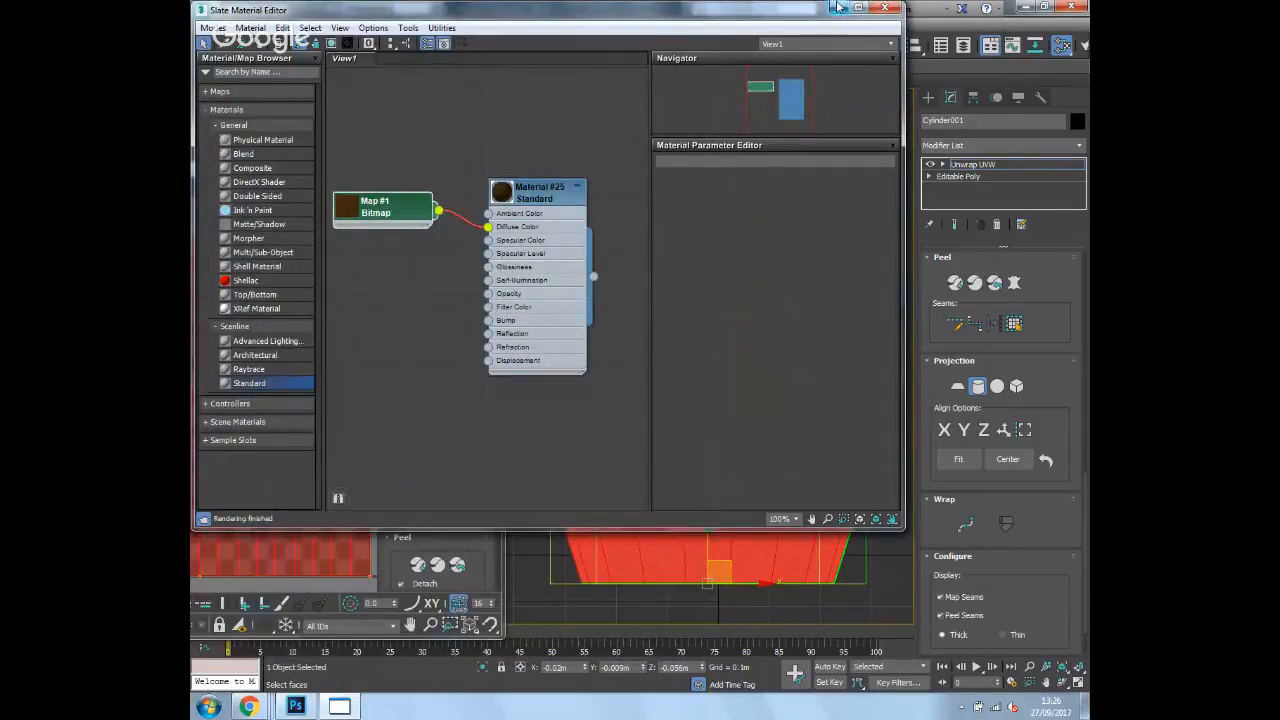
# - Enable Show Shaded Material in Viewport for the wooden bitmap map and minimize the material editor
pyautogui.moveTo(356, 18); pyautogui.dragTo(417, 38)
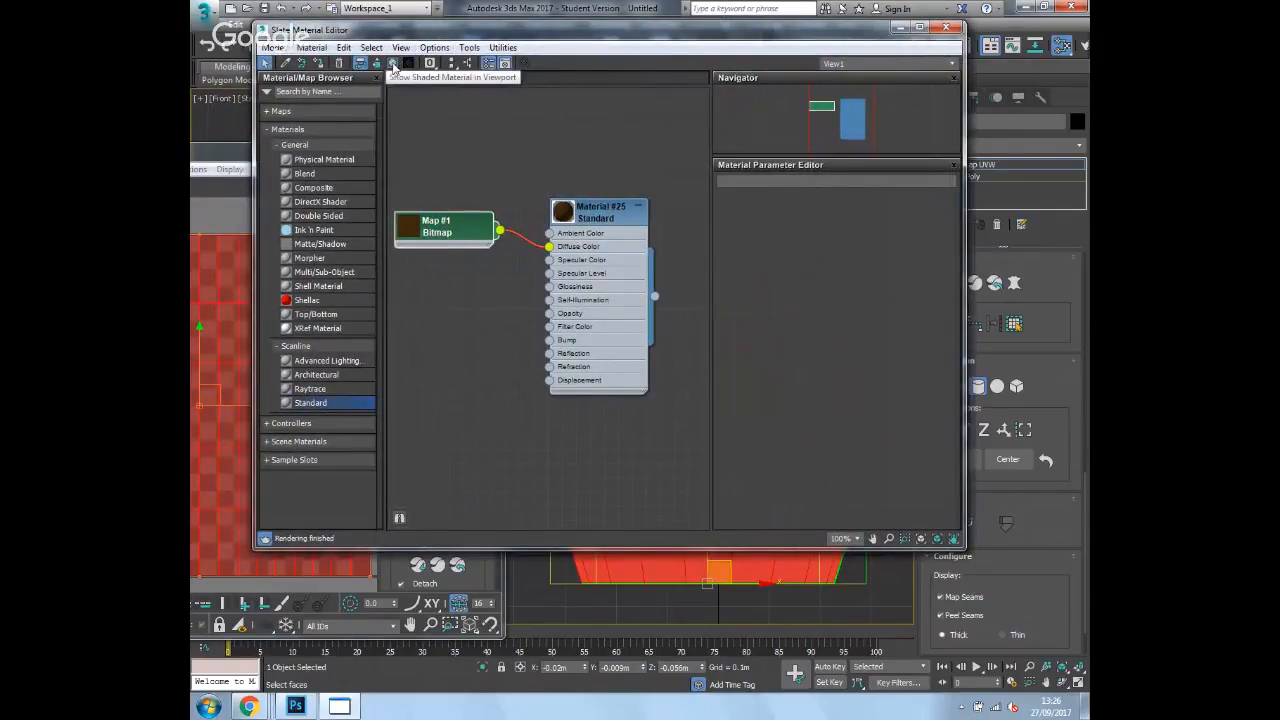
pyautogui.click(393, 64)
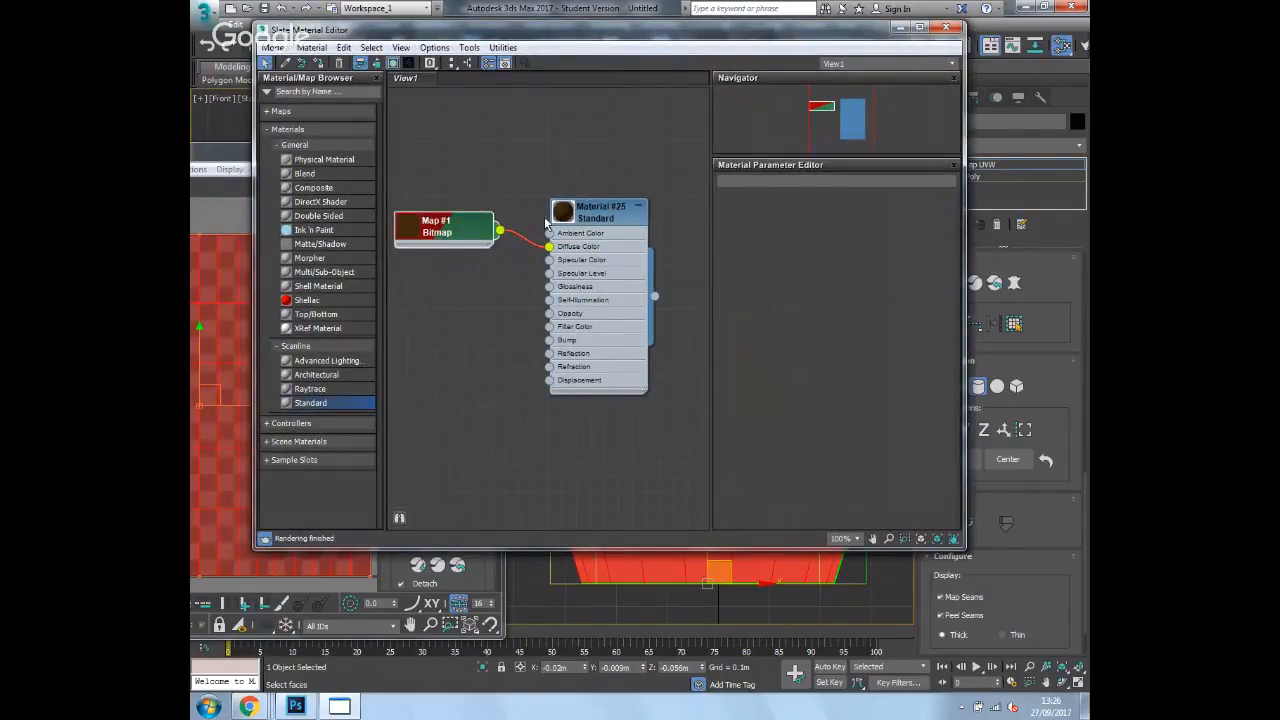
pyautogui.click(899, 29)
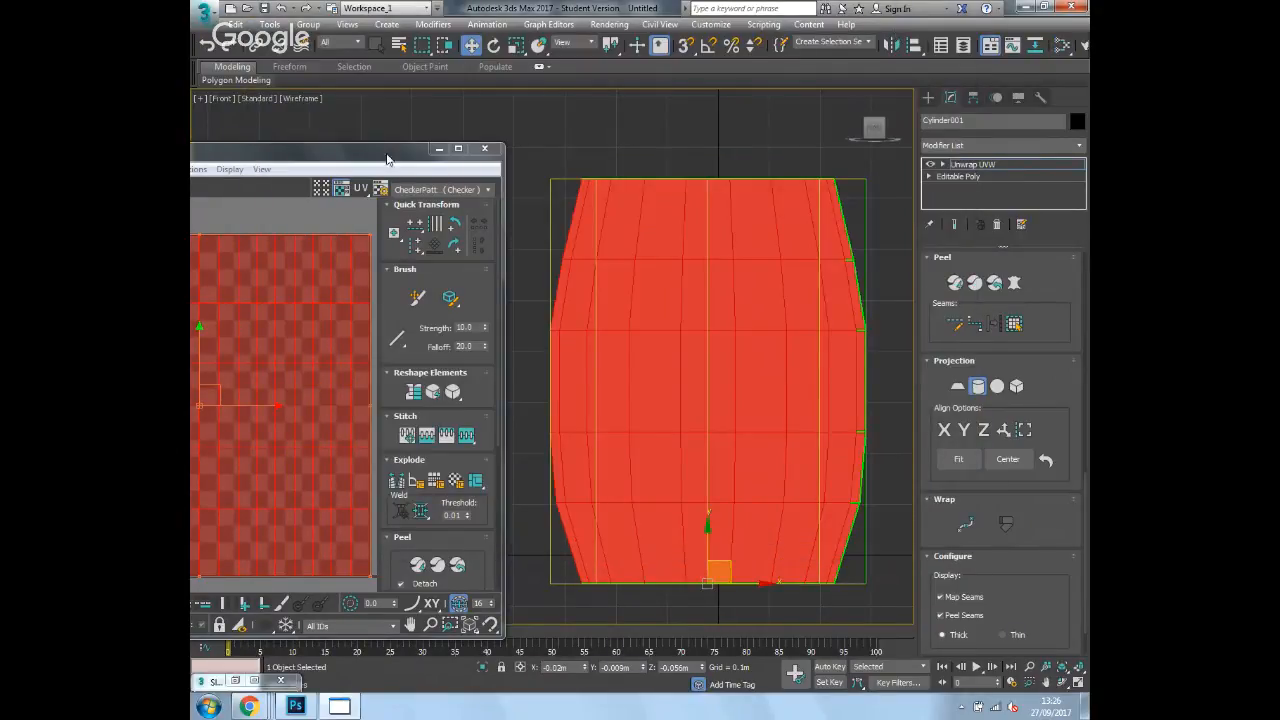
# - Close the UV editor, reopen it from the Unwrap UVW modifier and place it beside the barrel
pyautogui.moveTo(374, 155); pyautogui.dragTo(664, 102)
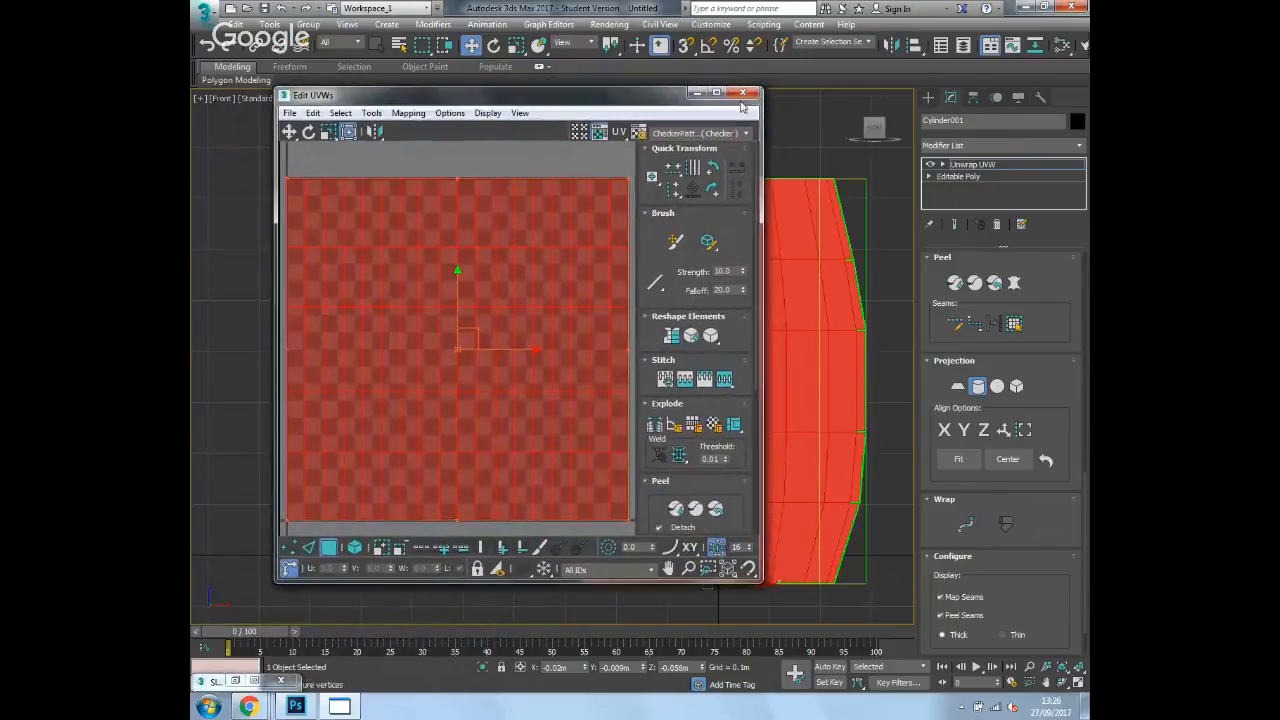
pyautogui.click(742, 92)
pyautogui.scroll(5, 1073, 425)
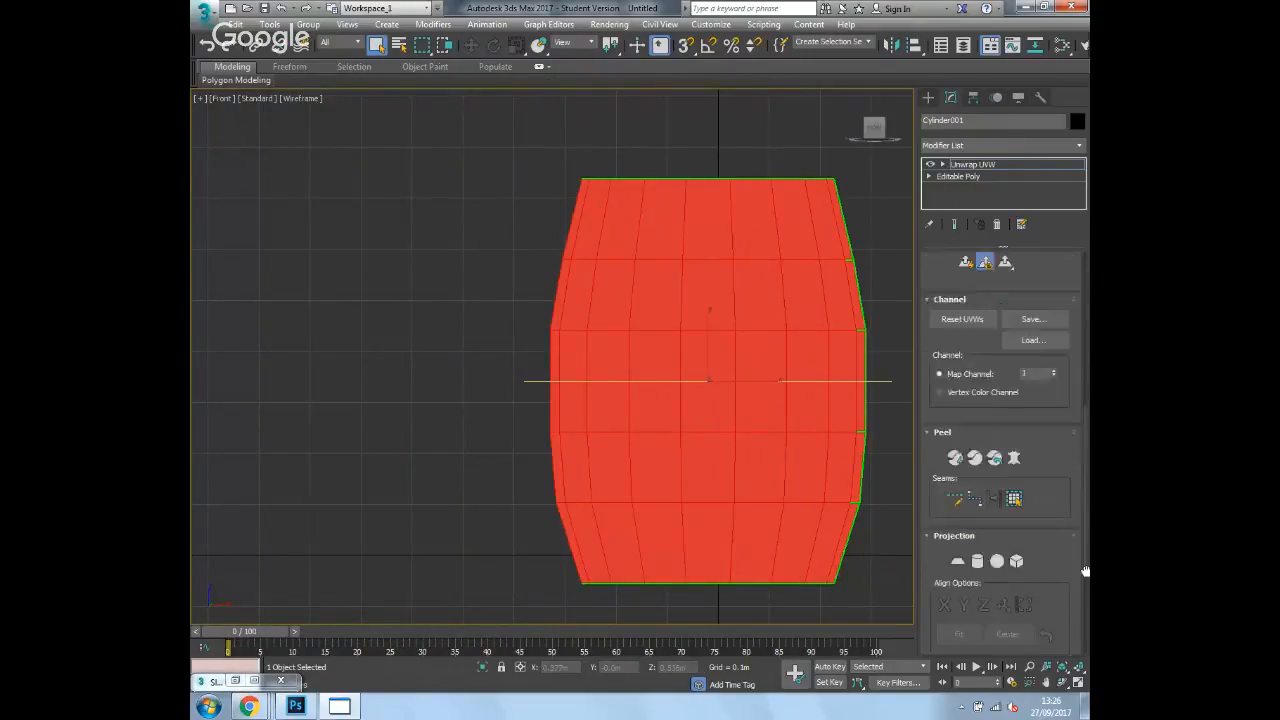
pyautogui.scroll(3, 1080, 285)
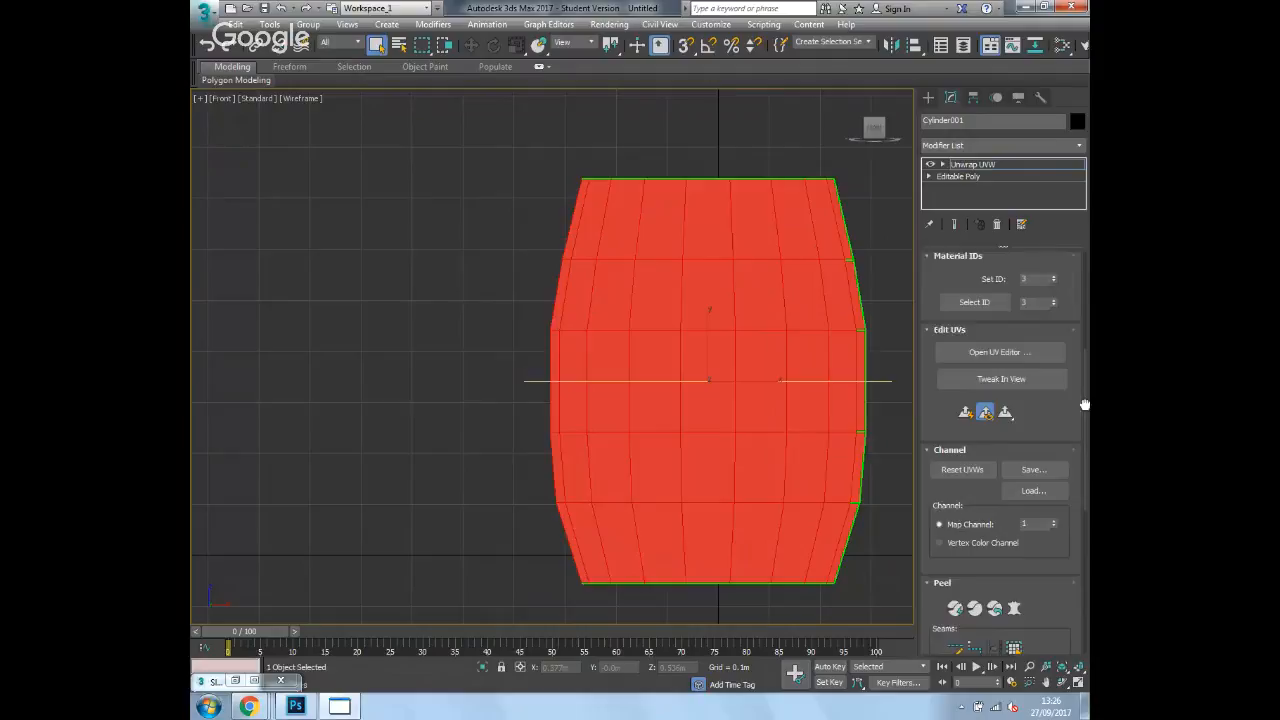
pyautogui.click(1007, 355)
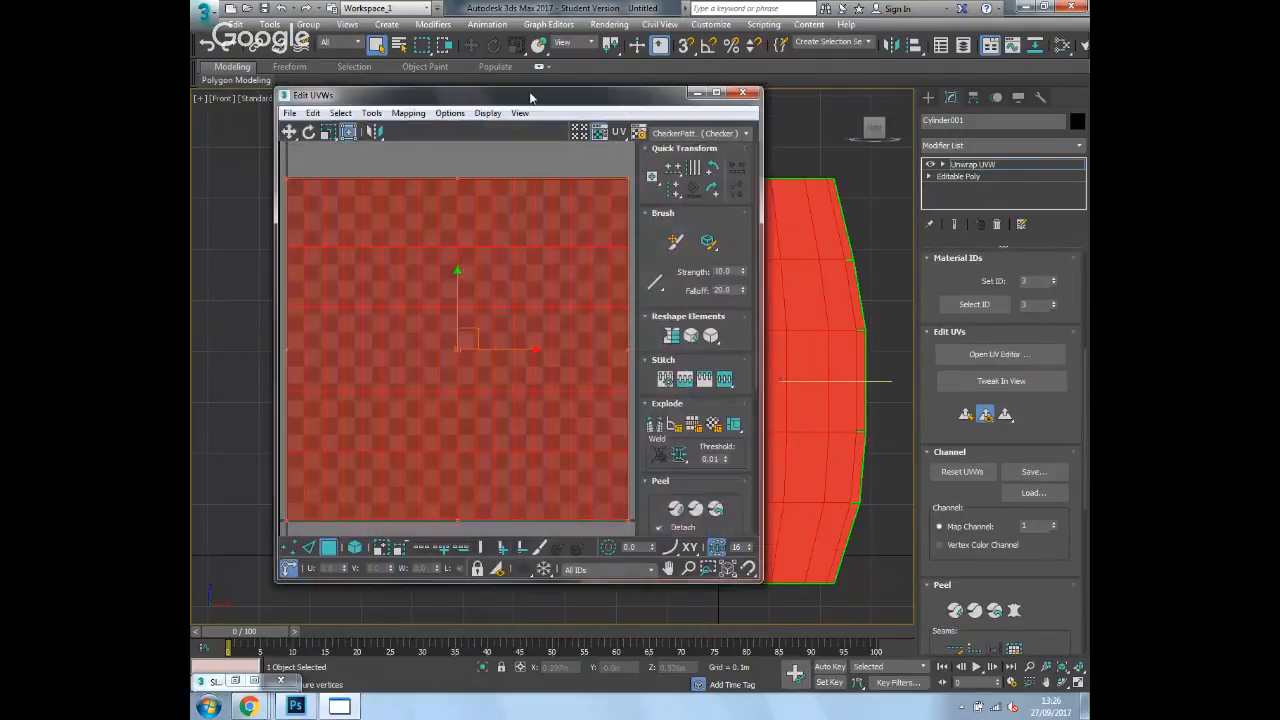
pyautogui.moveTo(517, 90); pyautogui.dragTo(468, 83)
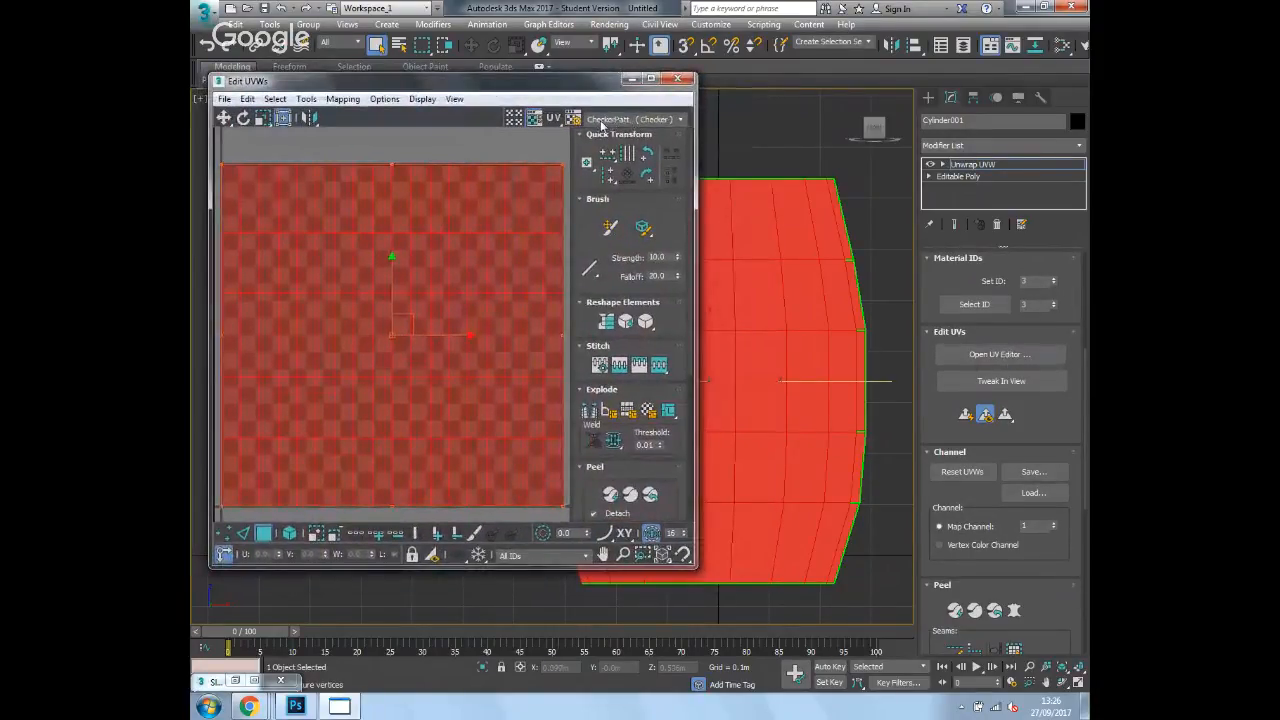
# - Pick Map #1 (wooden Panel.psd) from the scene materials as the UV editor's background texture
pyautogui.click(663, 121)
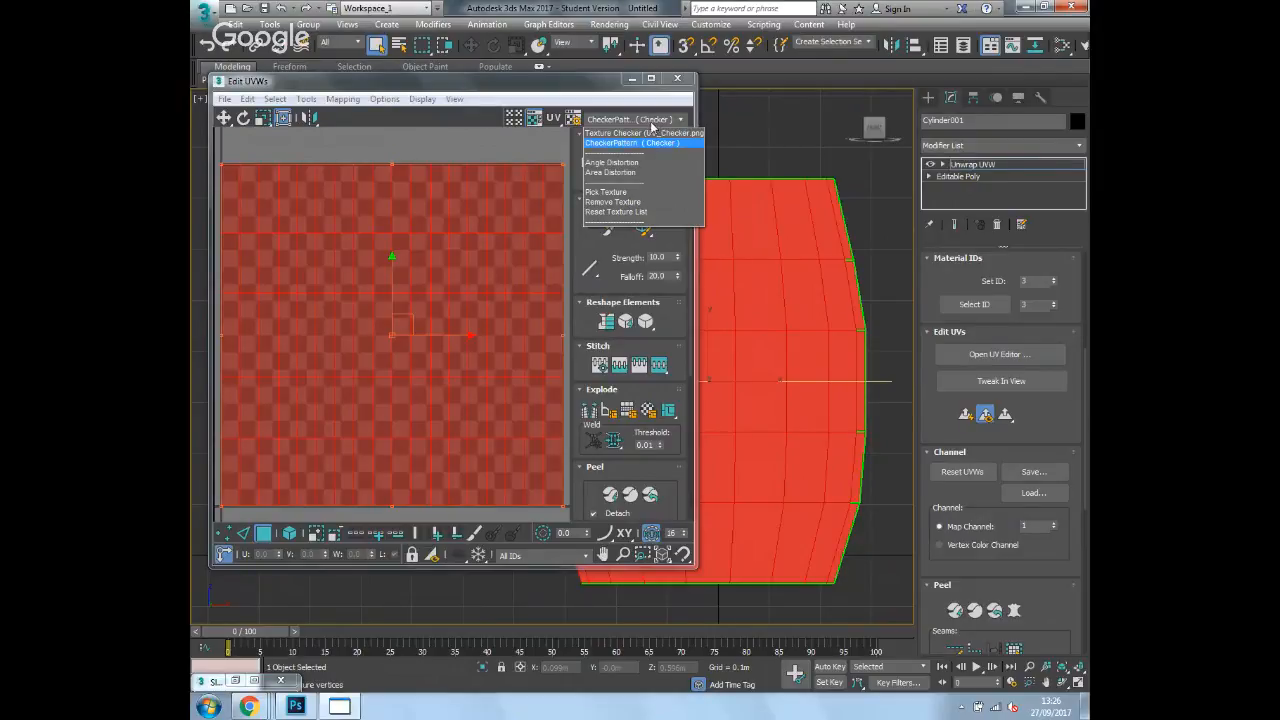
pyautogui.click(620, 193)
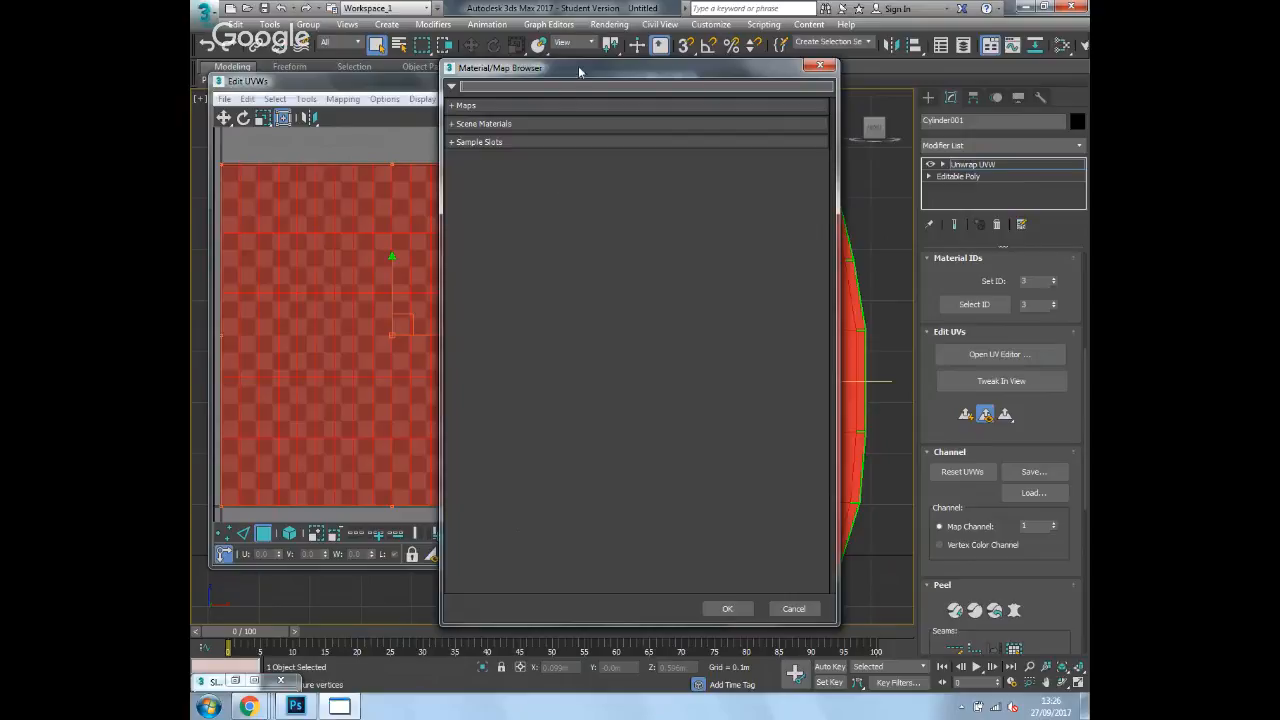
pyautogui.moveTo(578, 71); pyautogui.dragTo(551, 66)
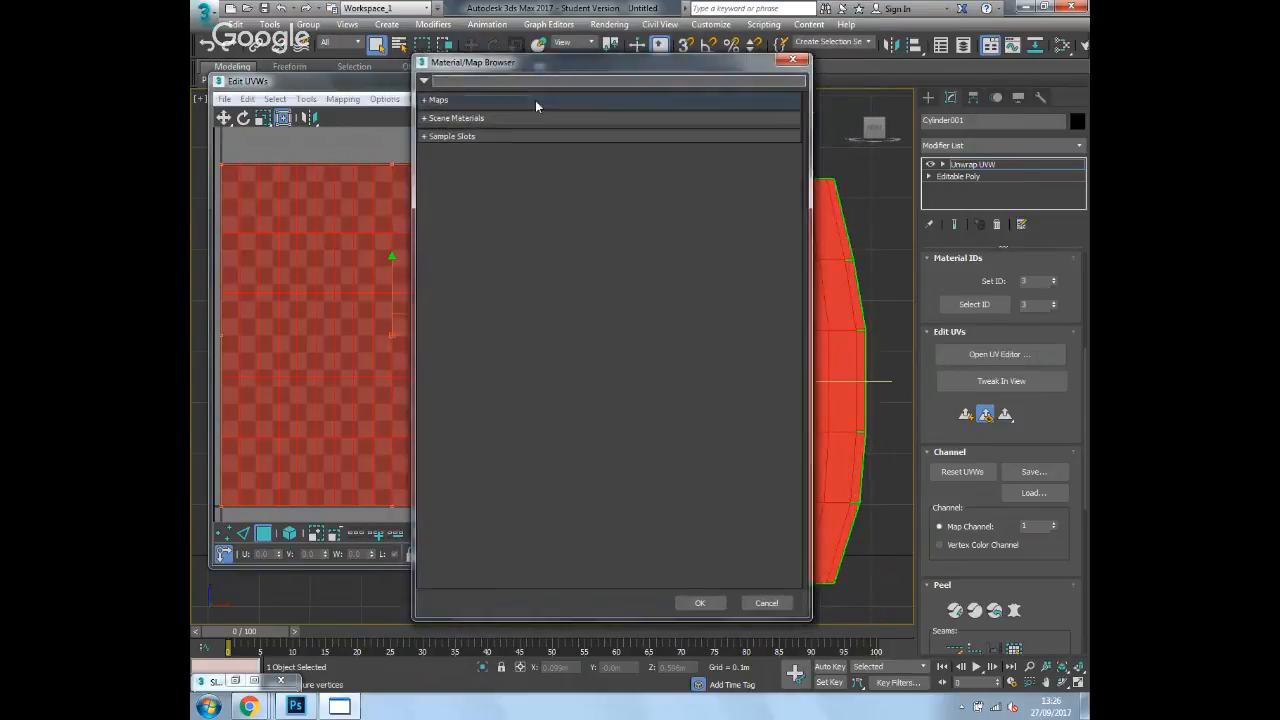
pyautogui.click(425, 119)
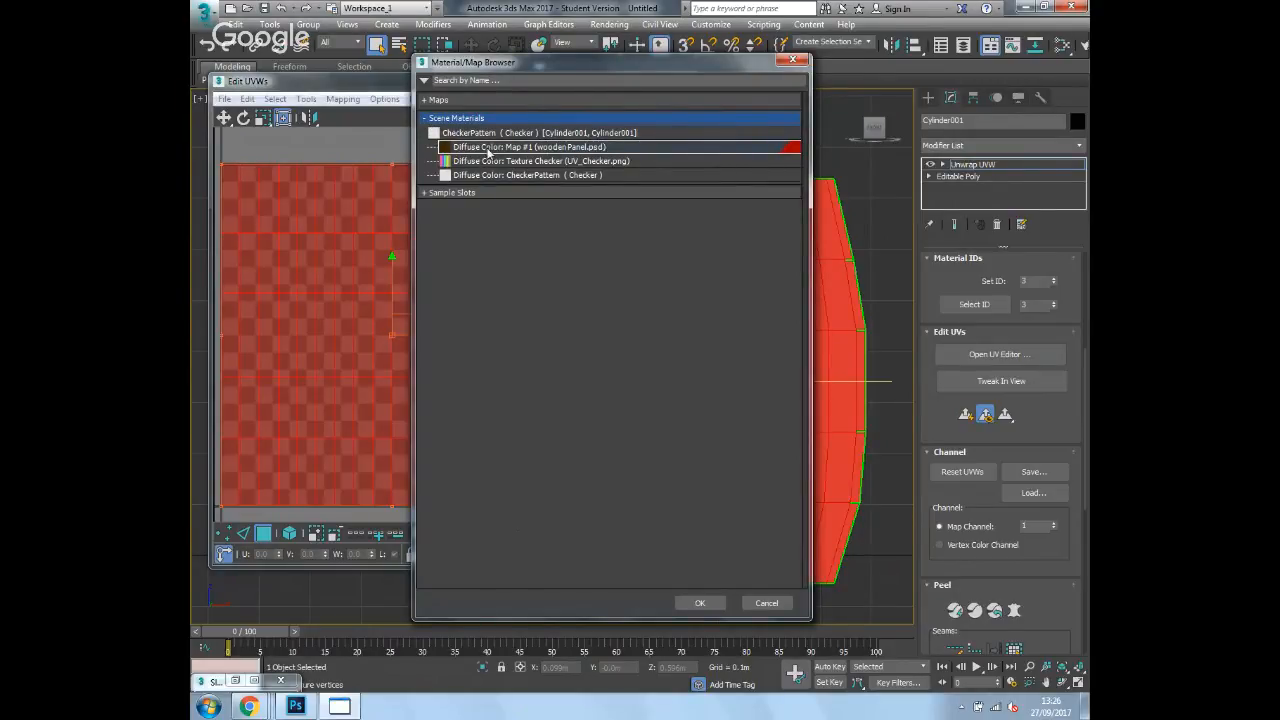
pyautogui.click(449, 150)
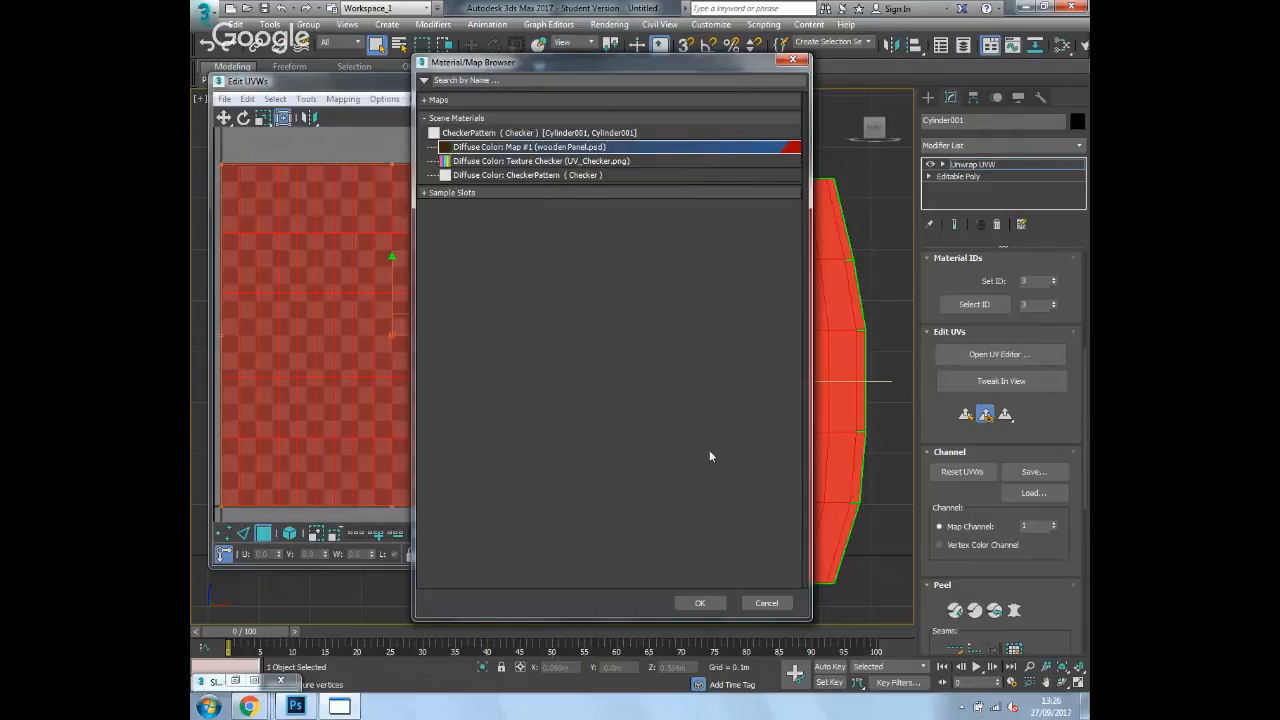
pyautogui.click(711, 604)
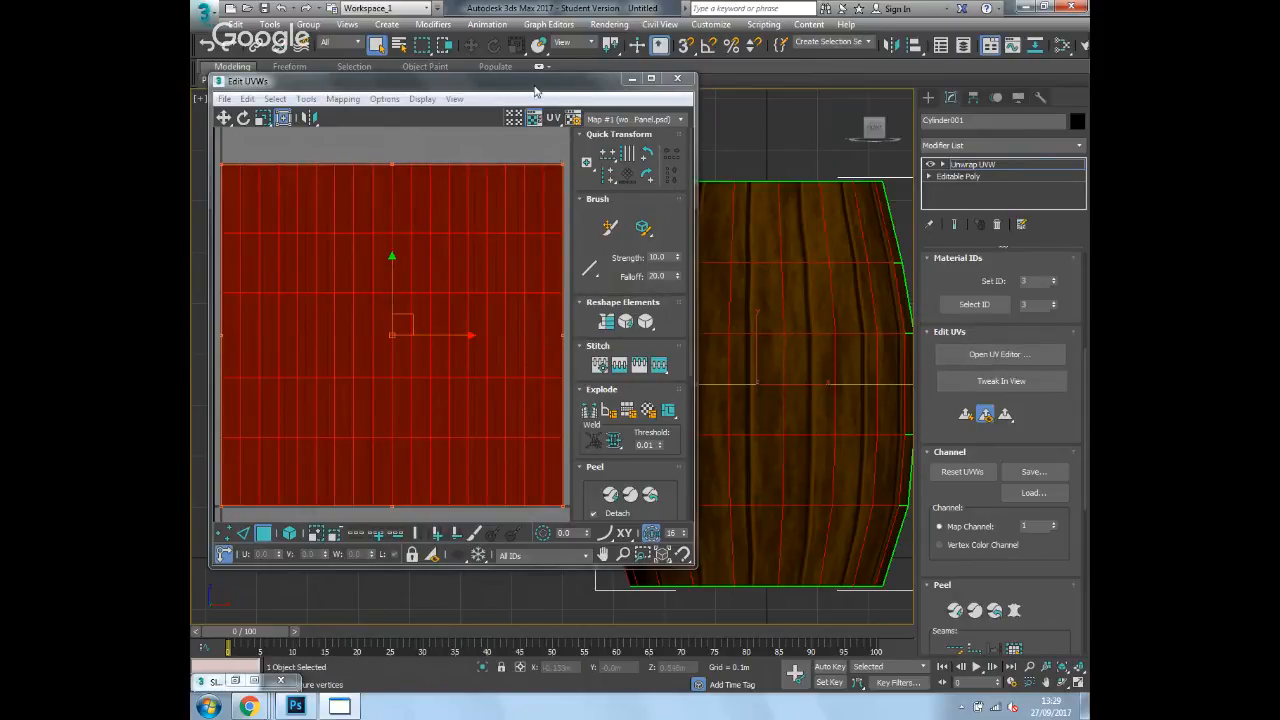
# - Scale the barrel's side UVs down vertically to slightly over half the texture height, keeping their lower edge in place
pyautogui.moveTo(535, 92); pyautogui.dragTo(543, 120)
pyautogui.scroll(-3, 487, 374)
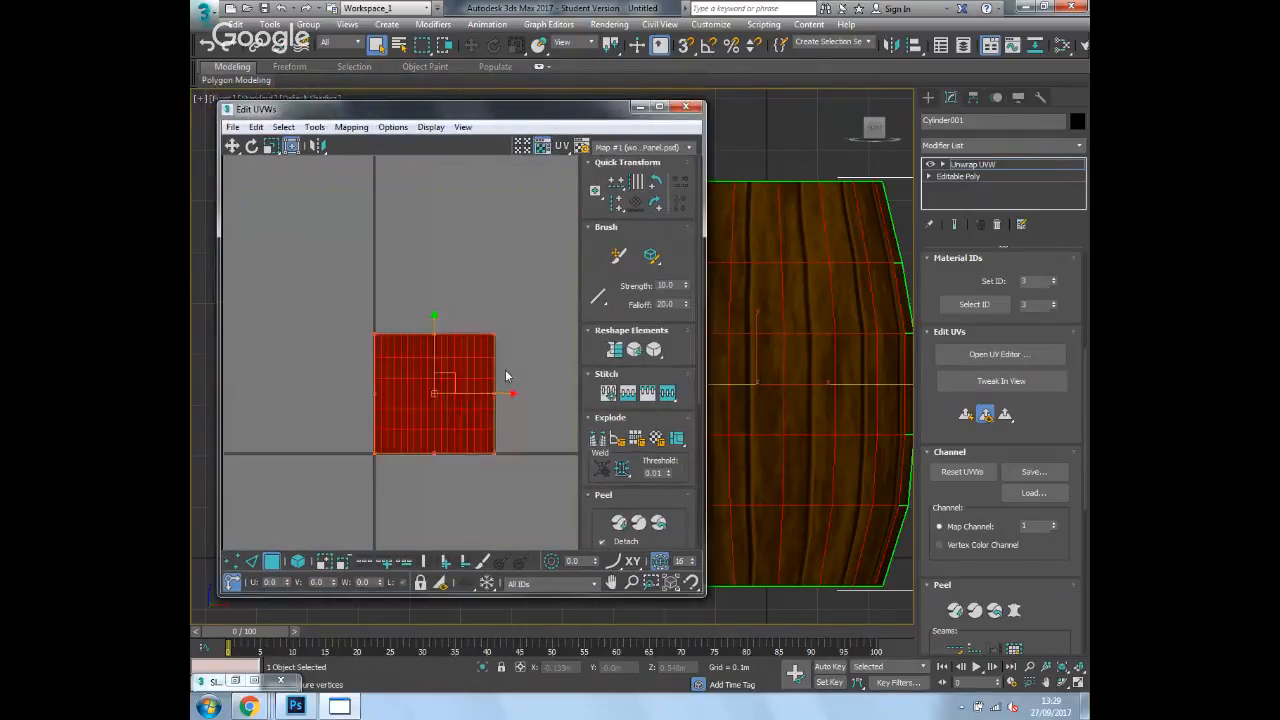
pyautogui.scroll(2, 505, 369)
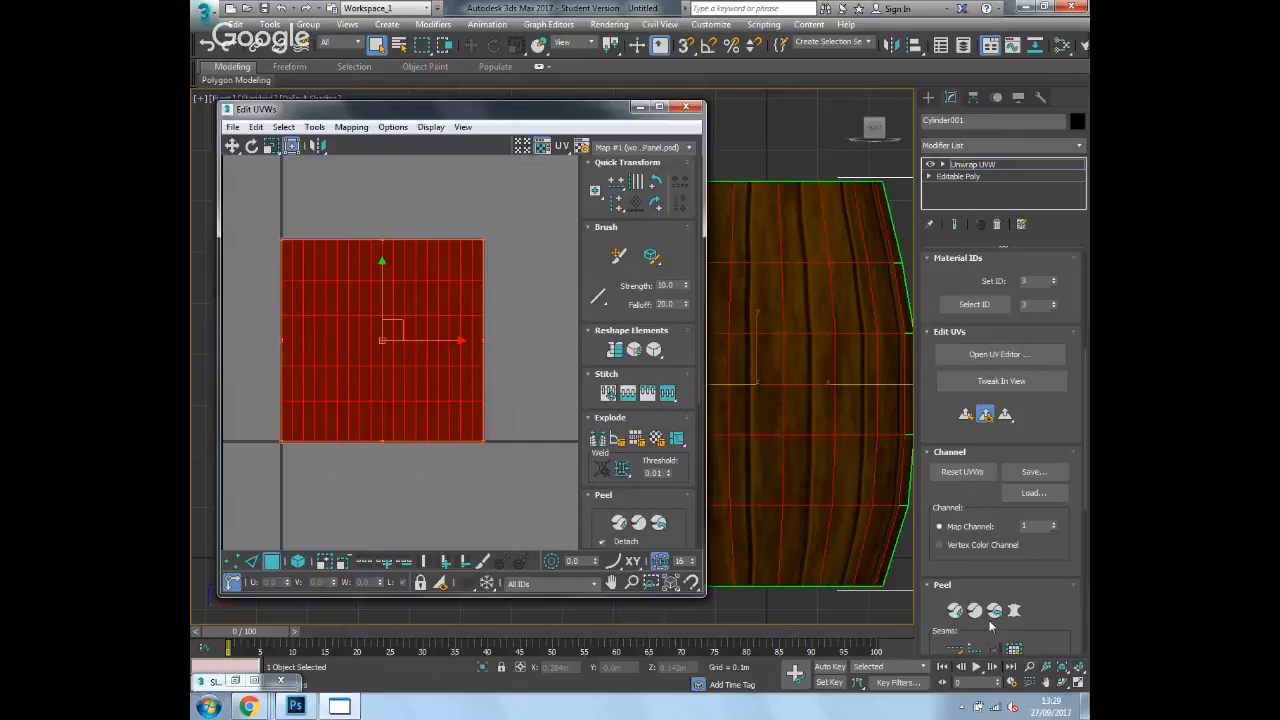
pyautogui.moveTo(931, 550); pyautogui.dragTo(920, 274)
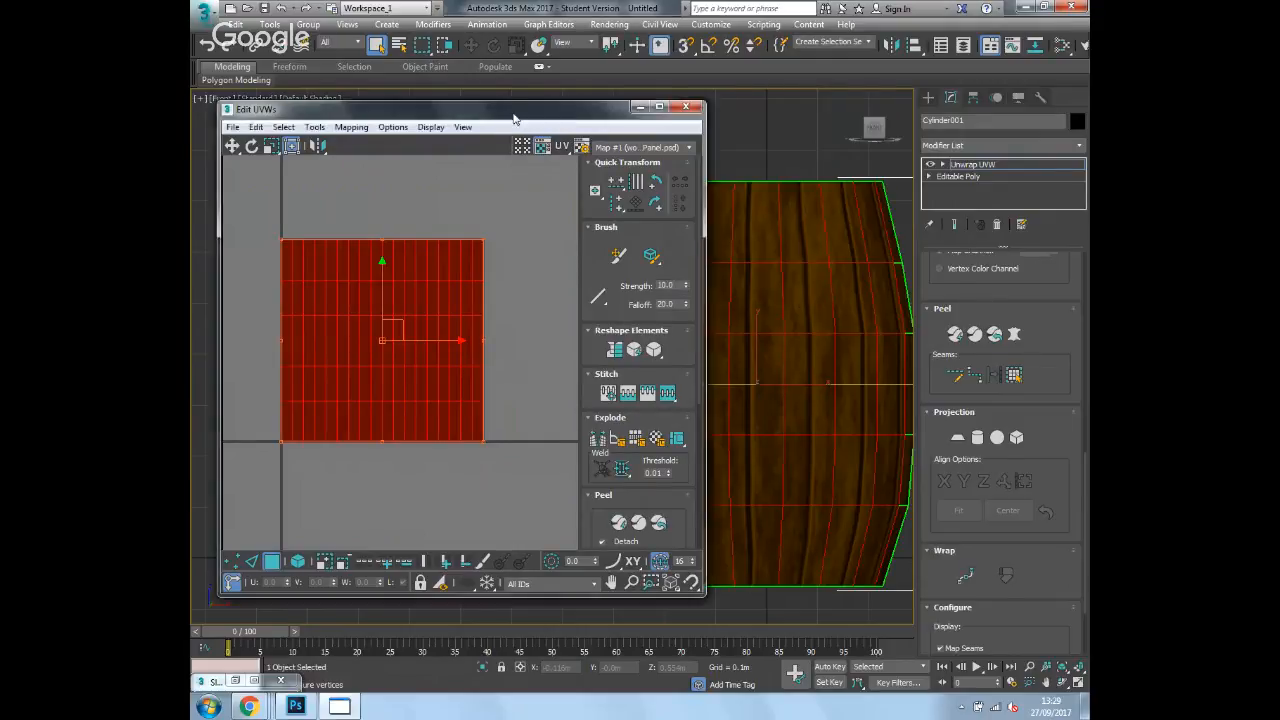
pyautogui.moveTo(516, 117); pyautogui.dragTo(458, 127)
pyautogui.scroll(-10, 871, 397)
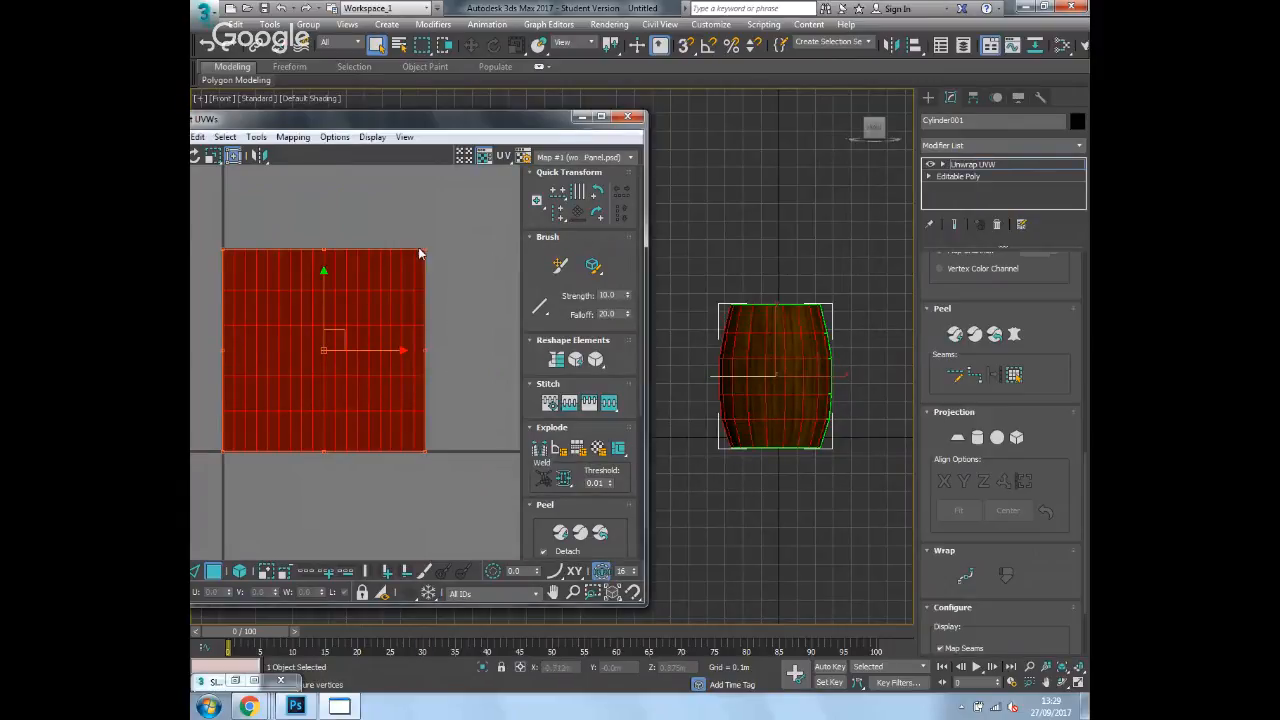
pyautogui.moveTo(426, 248); pyautogui.dragTo(426, 337)
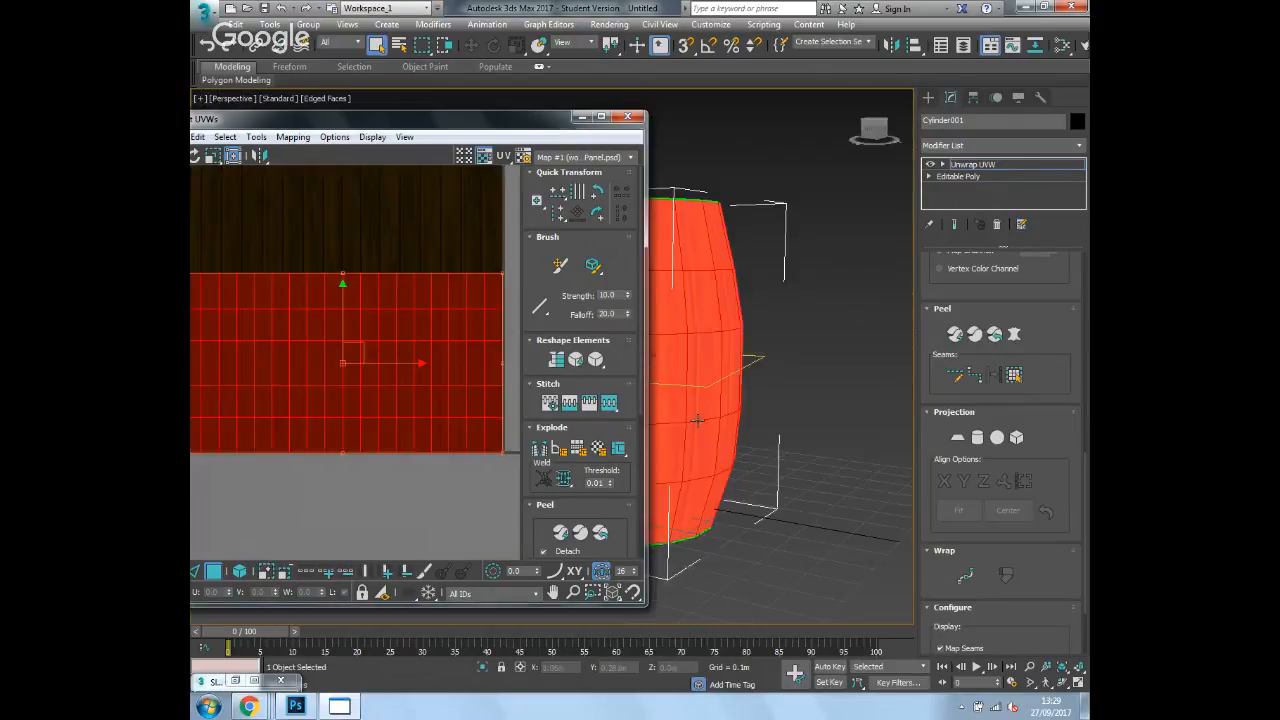
# - Quick planar map the barrel's lid and rim polygons, then scale their UVs down and place them in the texture's free area above the side UVs
pyautogui.keyDown('alt'); pyautogui.moveTo(694, 423); pyautogui.dragTo(763, 345, button='middle'); pyautogui.keyUp('alt')
pyautogui.click(763, 345)
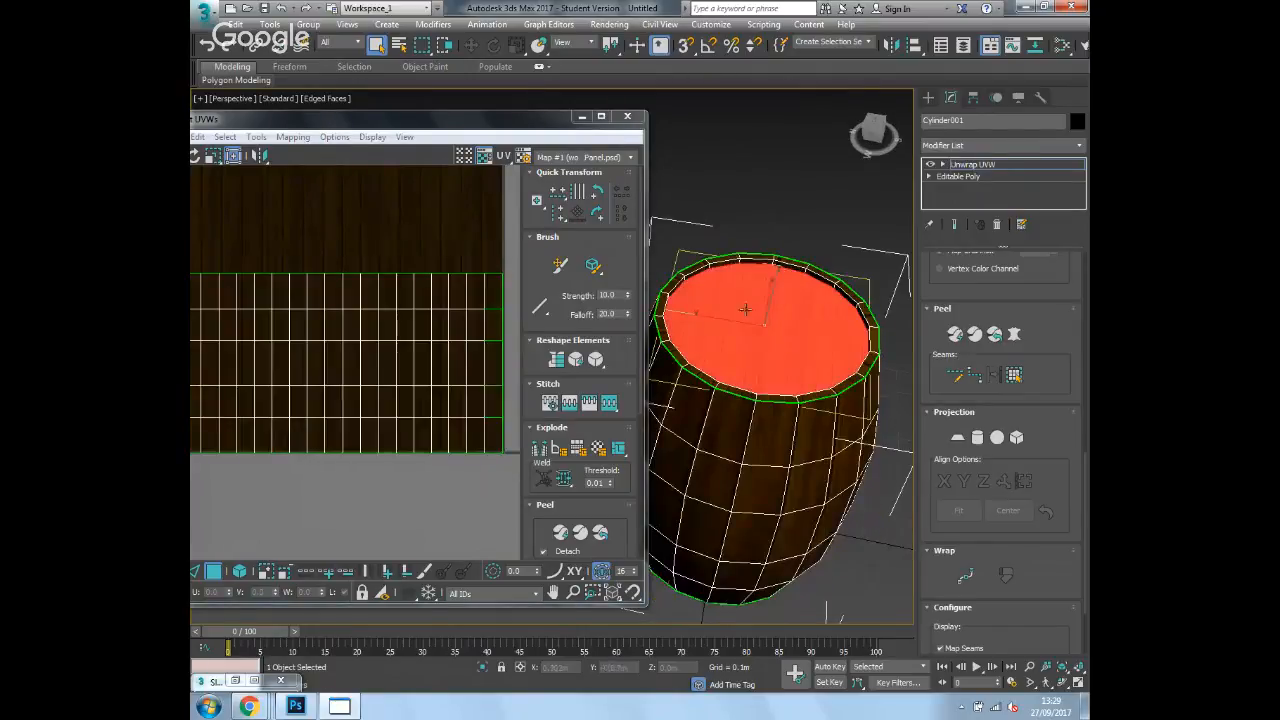
pyautogui.scroll(5, 930, 266)
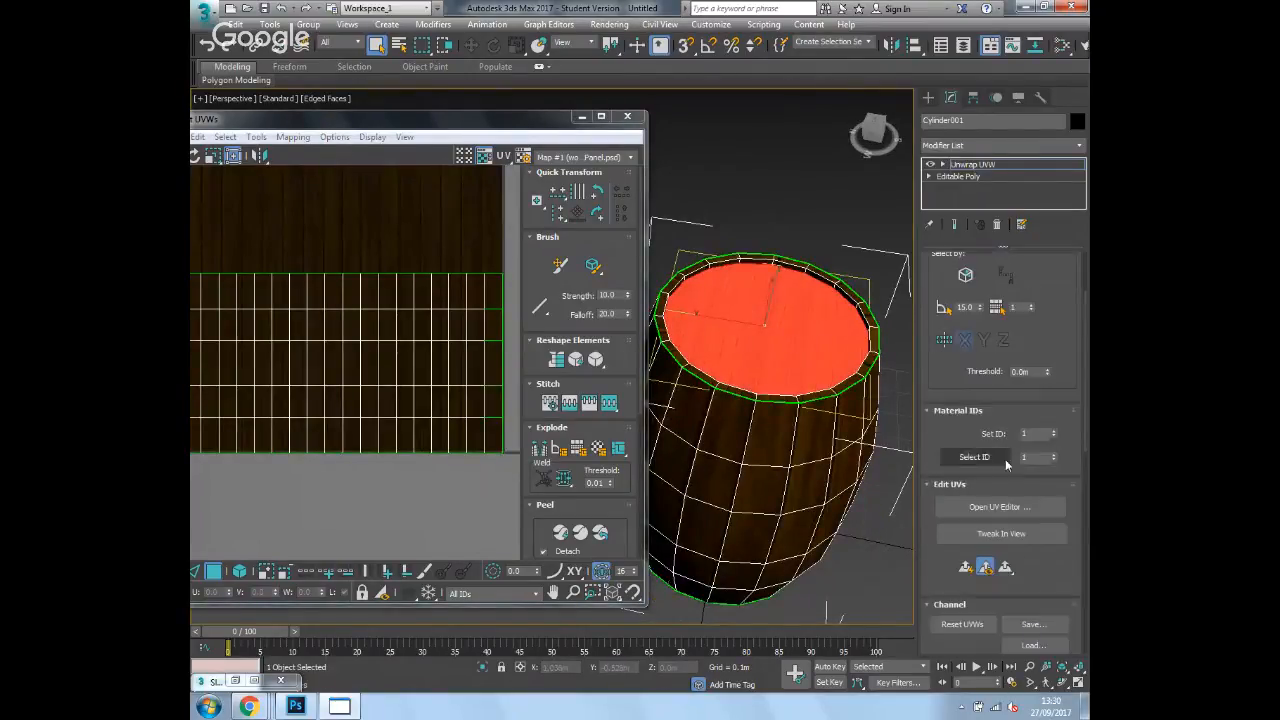
pyautogui.scroll(3, 930, 276)
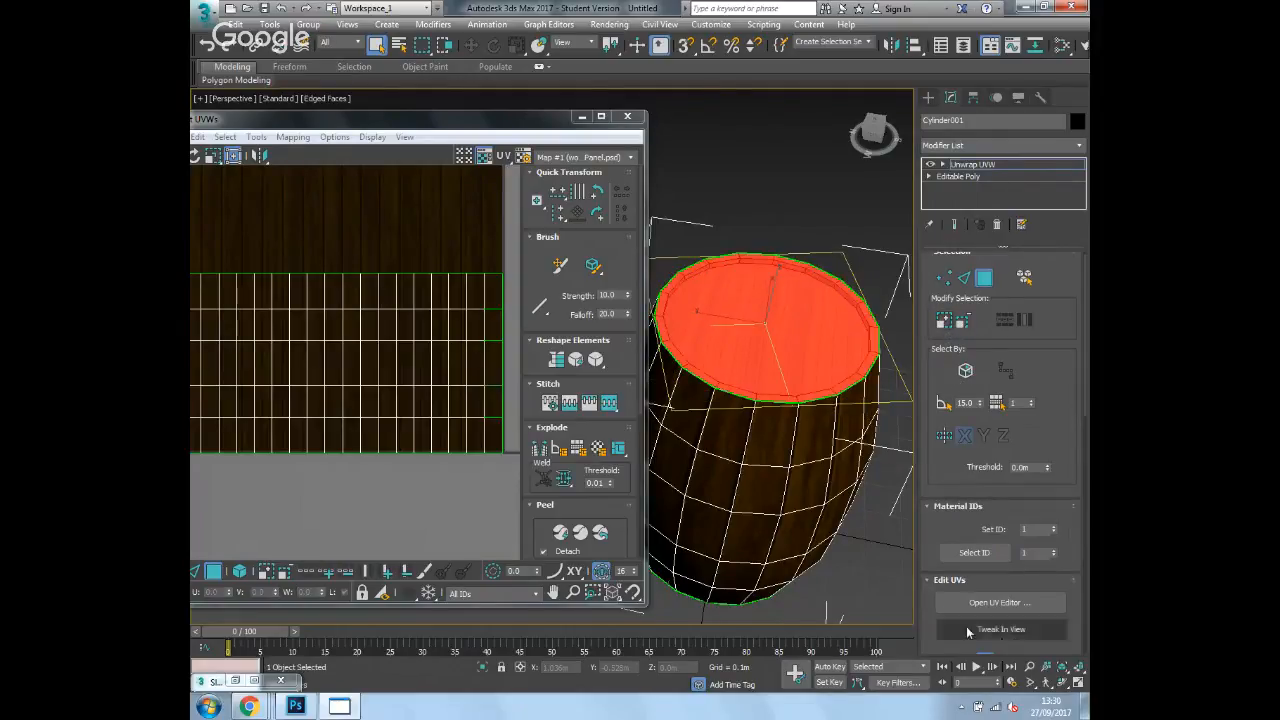
pyautogui.moveTo(922, 518); pyautogui.dragTo(919, 342)
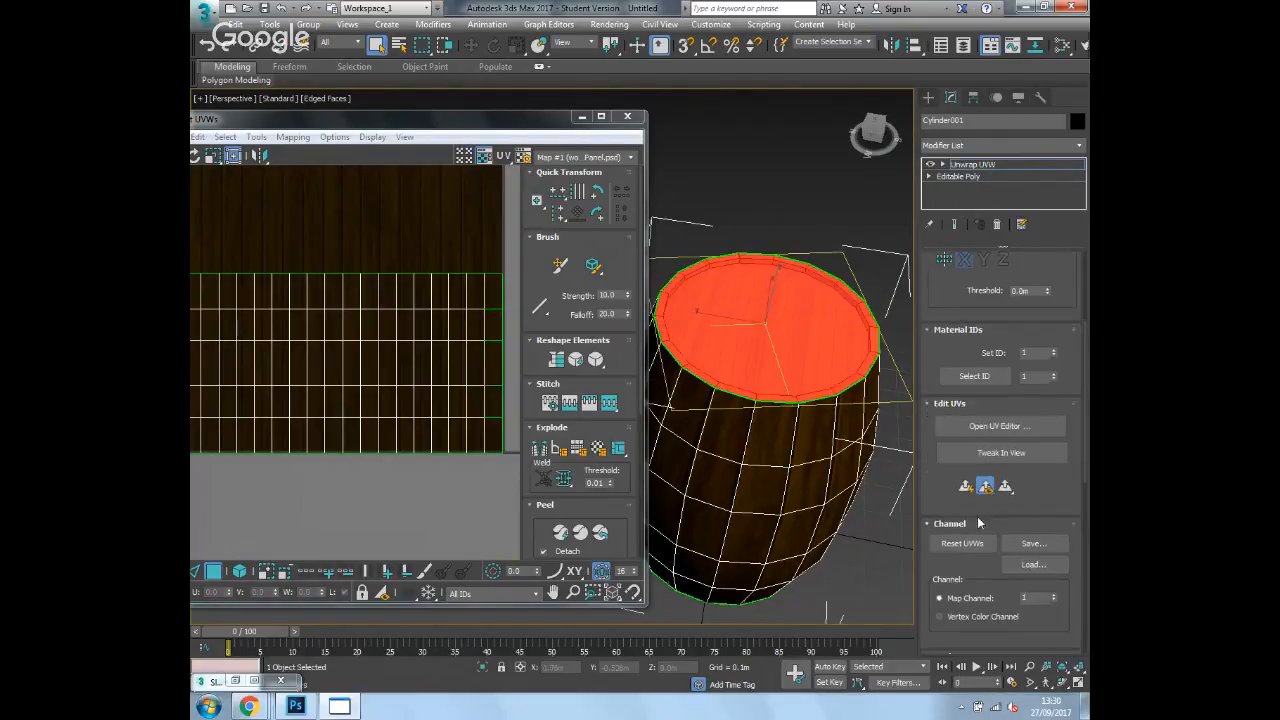
pyautogui.click(966, 486)
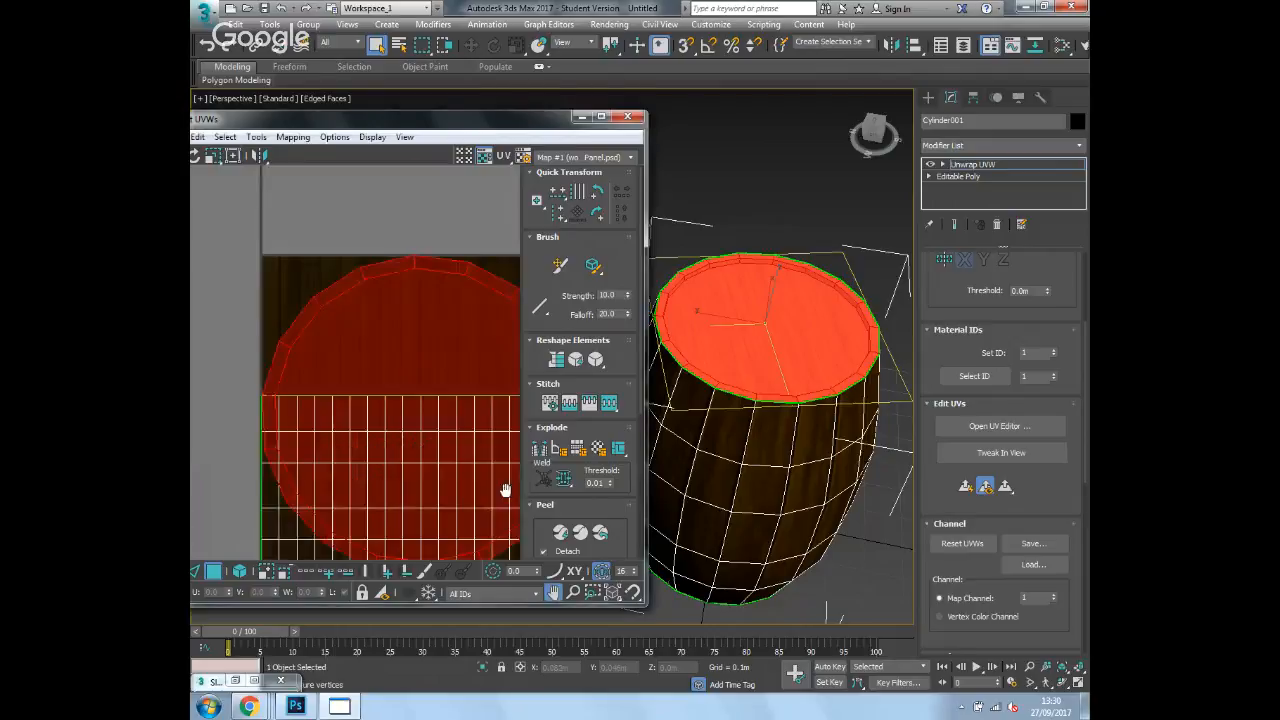
pyautogui.moveTo(402, 378); pyautogui.dragTo(423, 449)
pyautogui.moveTo(409, 372); pyautogui.dragTo(343, 298)
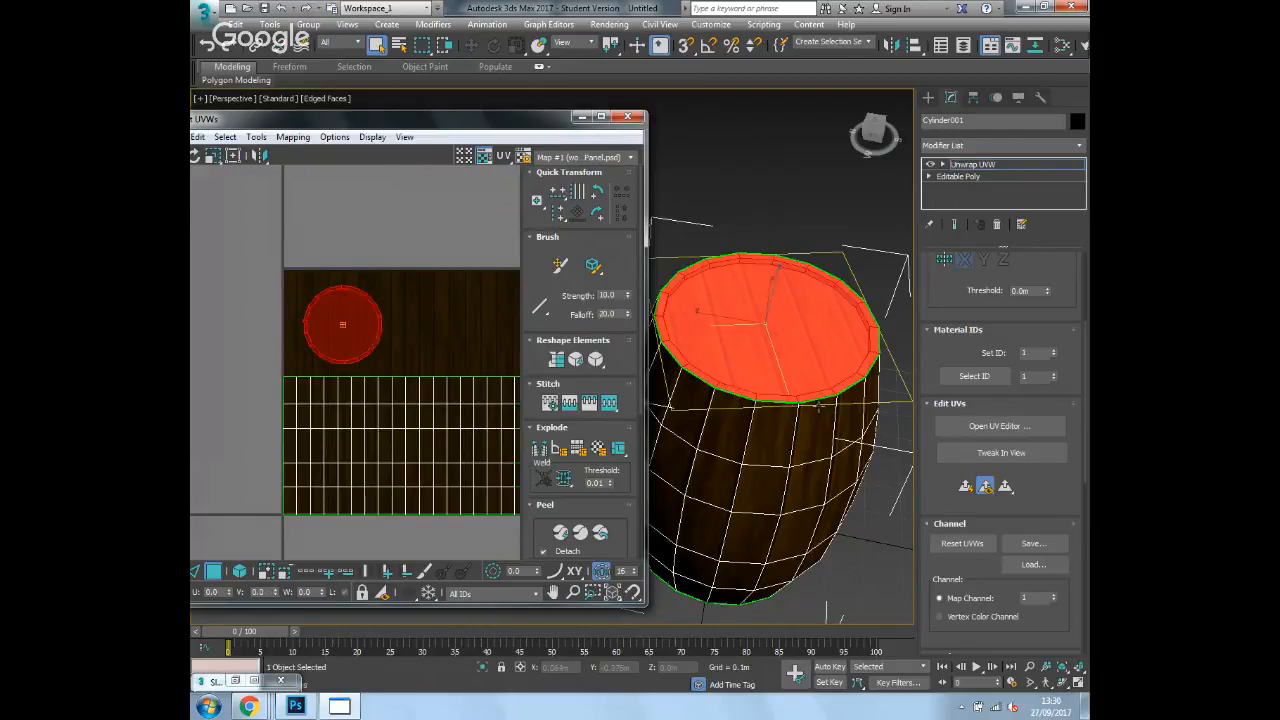
# - Quick planar map the barrel's bottom cap and place its scaled-down UVs beside the lid's UVs, above the side UVs
pyautogui.scroll(-2, 842, 528)
pyautogui.keyDown('alt'); pyautogui.moveTo(842, 528); pyautogui.dragTo(812, 491, button='middle'); pyautogui.keyUp('alt')
pyautogui.click(812, 491)
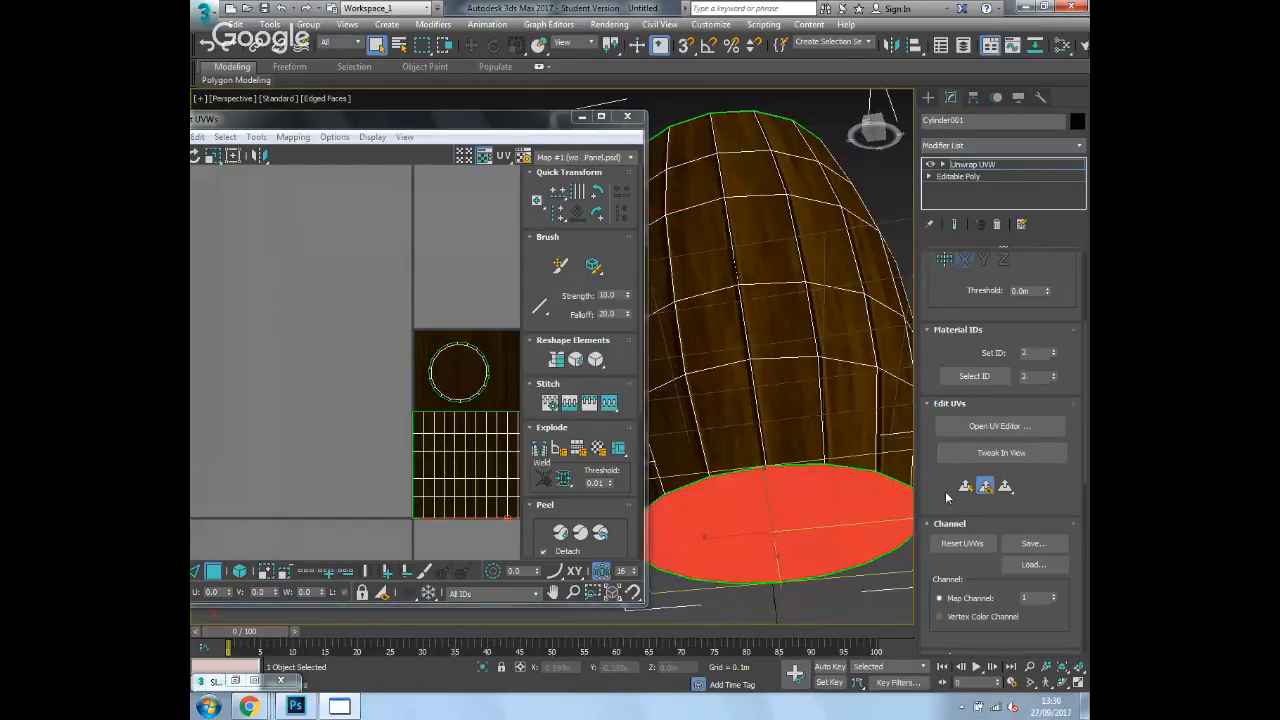
pyautogui.moveTo(474, 427); pyautogui.dragTo(409, 395, button='middle')
pyautogui.press('r')
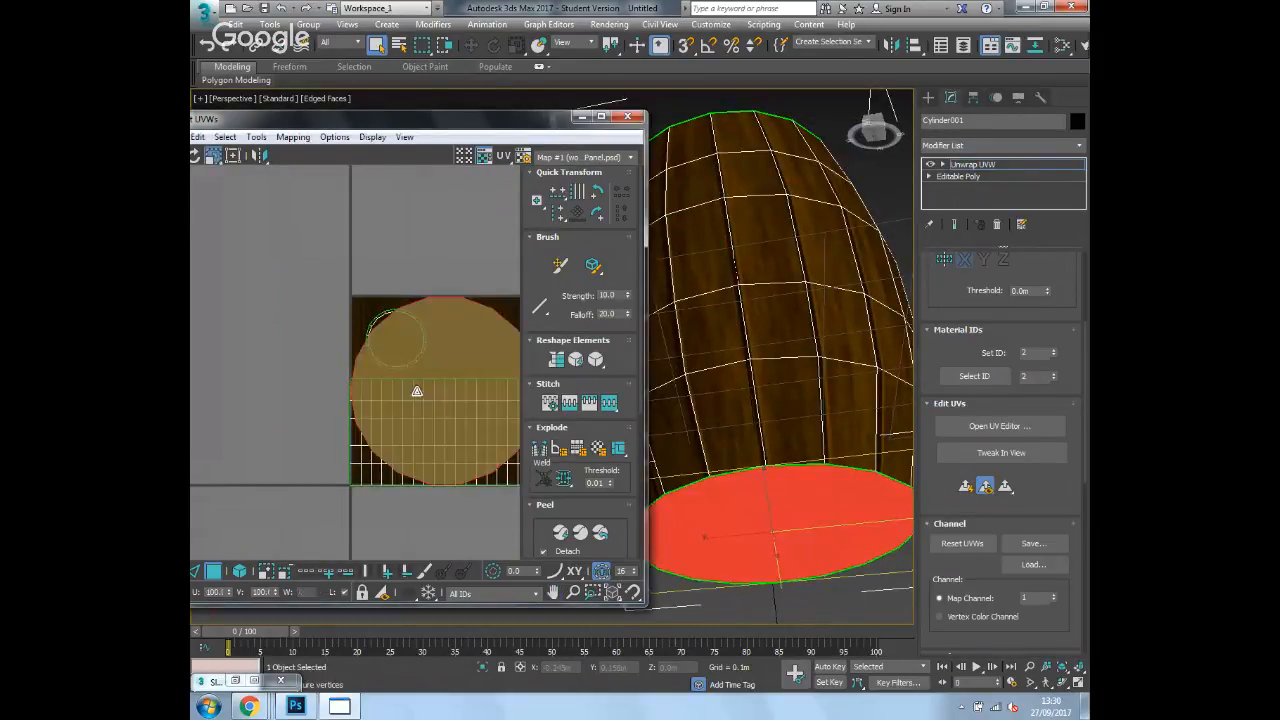
pyautogui.moveTo(456, 359); pyautogui.dragTo(490, 325)
pyautogui.press('w')
pyautogui.click(869, 191)
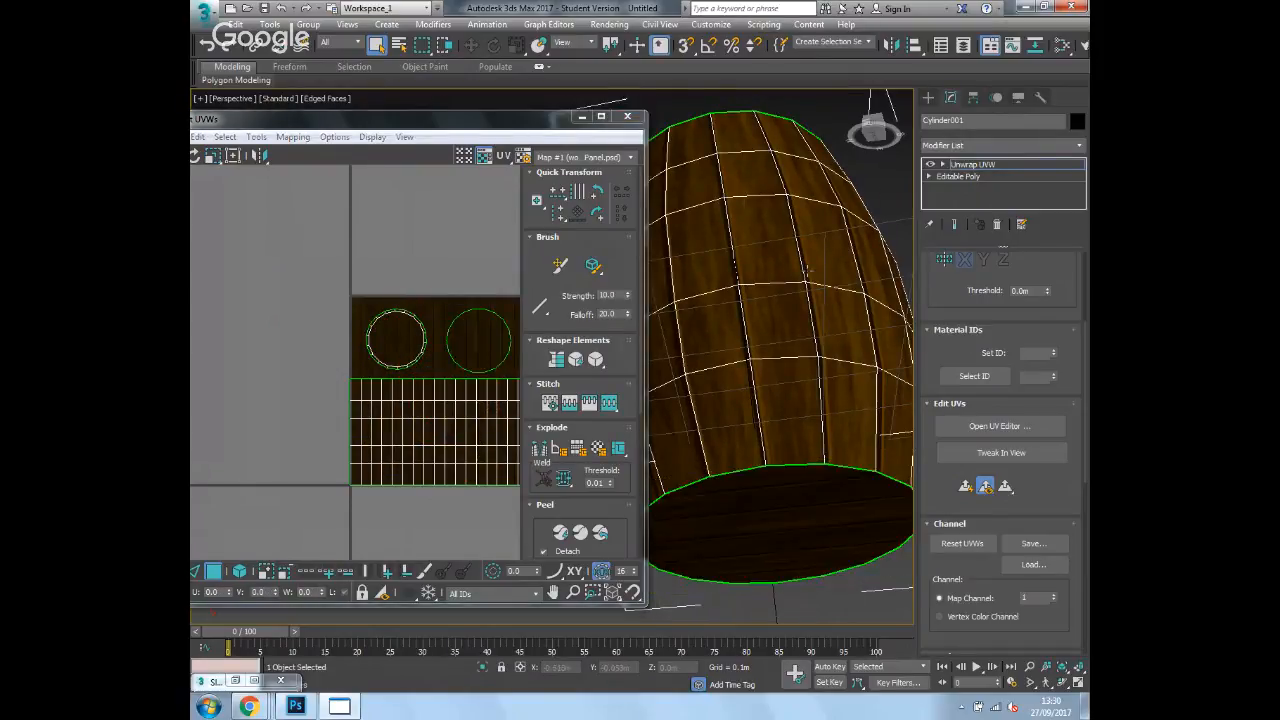
# - Minimize the UV editor and turn off edged faces to inspect the textured barrel
pyautogui.click(582, 117)
pyautogui.moveTo(705, 330); pyautogui.dragTo(670, 431, button='middle')
pyautogui.press('F4')
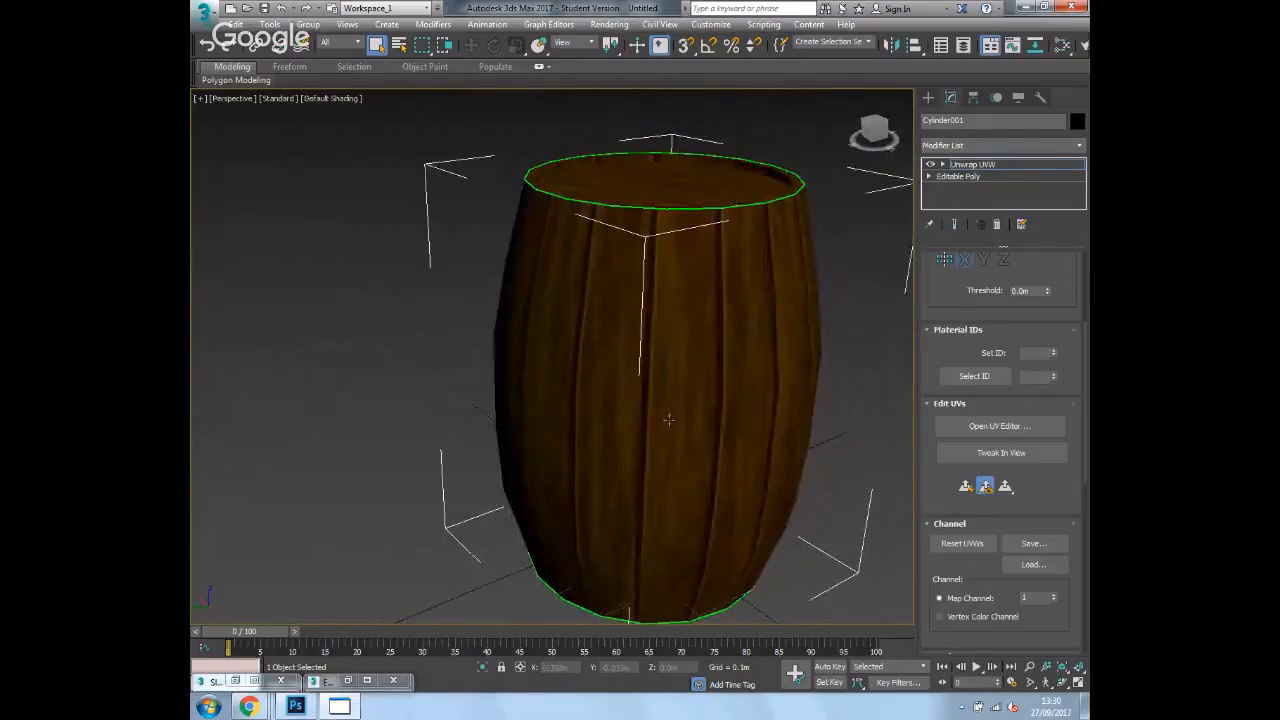
pyautogui.scroll(-5, 622, 389)
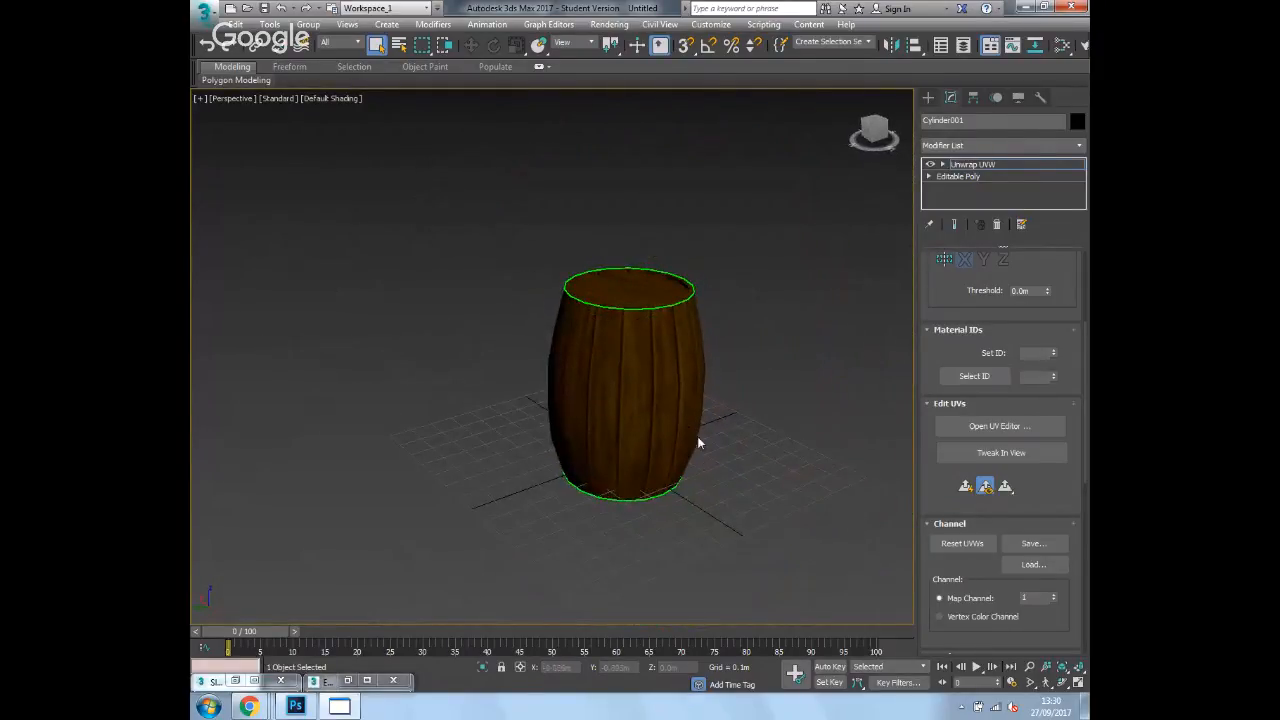
pyautogui.keyDown('alt'); pyautogui.moveTo(700, 443); pyautogui.dragTo(1085, 412, button='middle'); pyautogui.keyUp('alt')
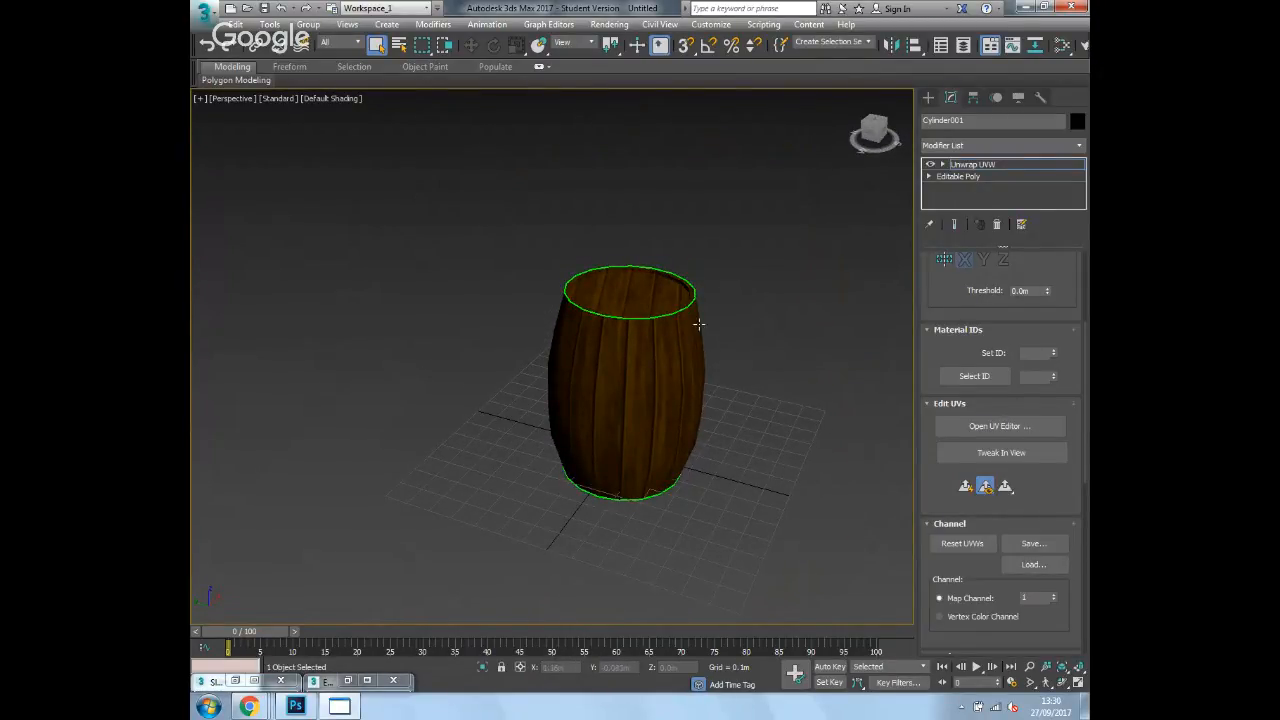
pyautogui.click(296, 707)
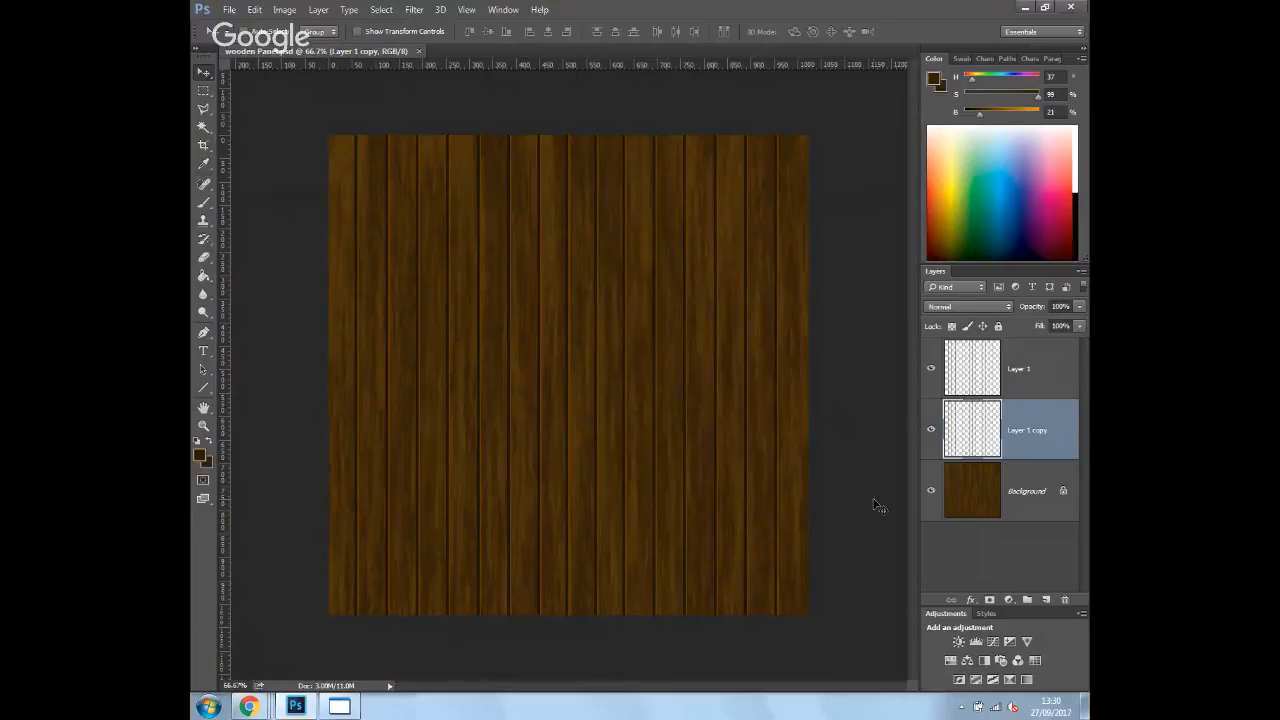
pyautogui.click(225, 10)
pyautogui.click(239, 39)
pyautogui.click(341, 706)
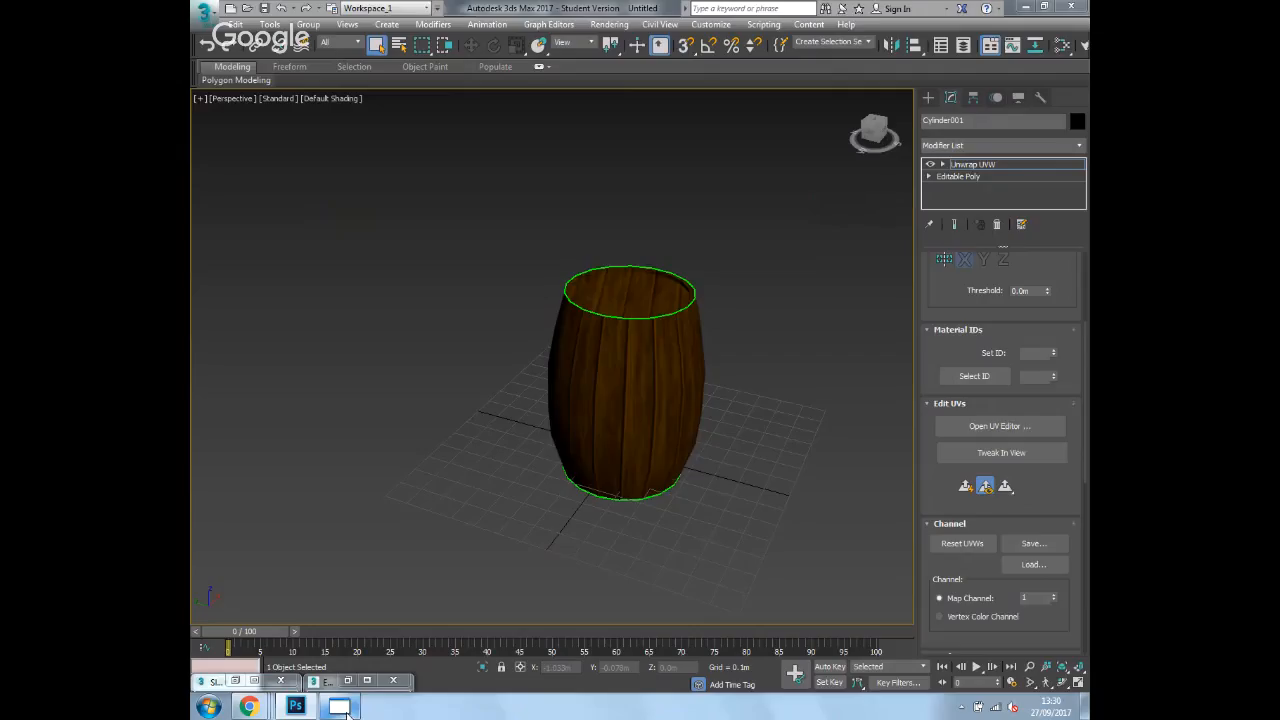
# - Switch to Photoshop, marquee a thin horizontal strip across the planks slightly below mid-height and add a new layer at the top of the stack
pyautogui.click(296, 707)
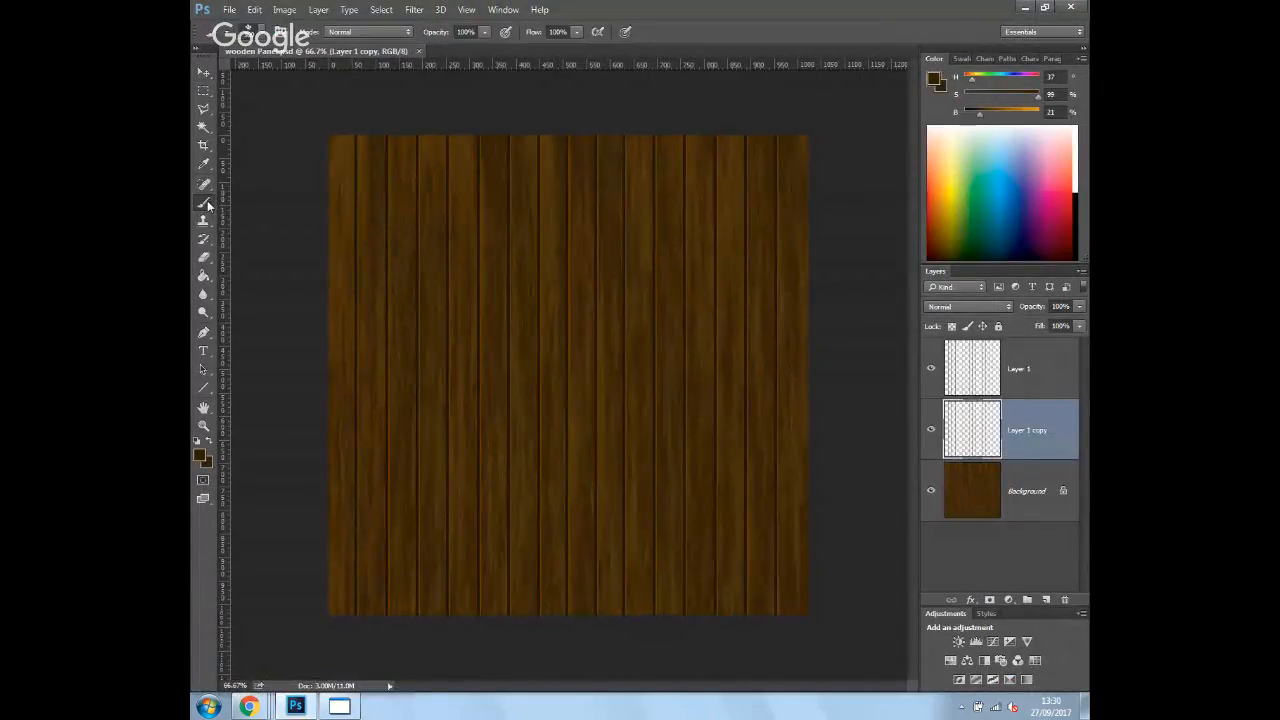
pyautogui.click(203, 90)
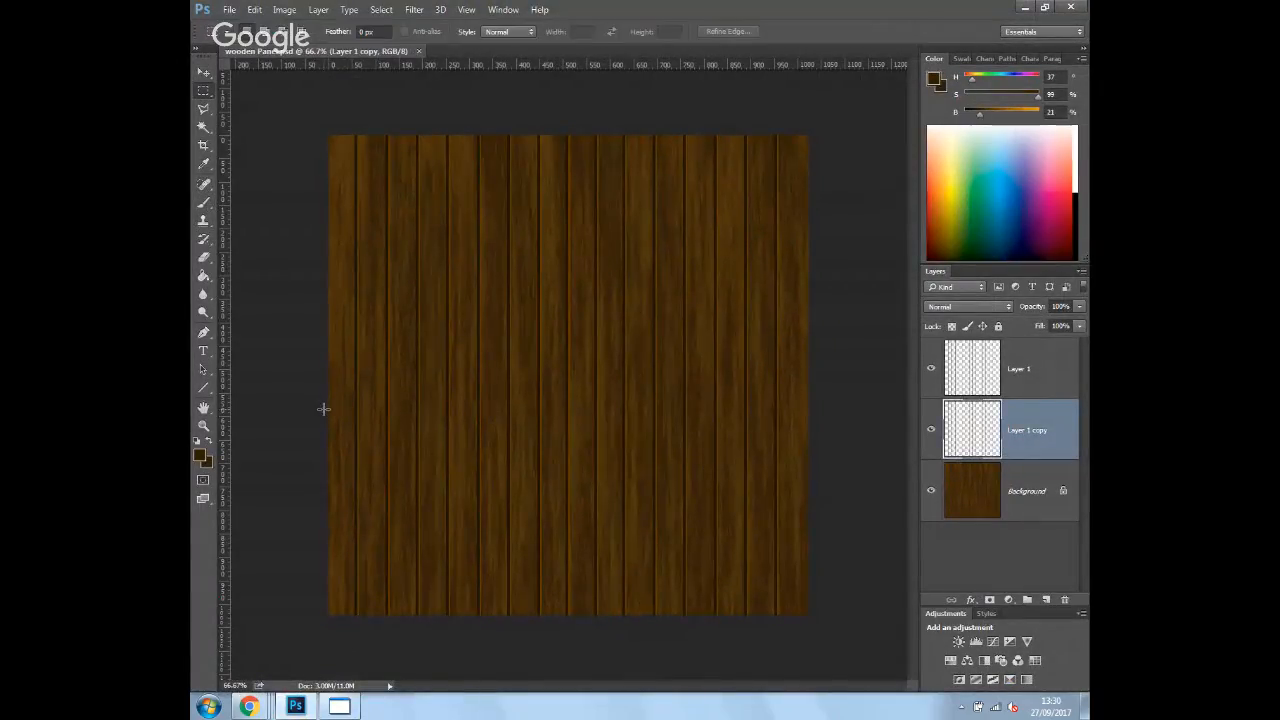
pyautogui.moveTo(323, 408); pyautogui.dragTo(815, 418)
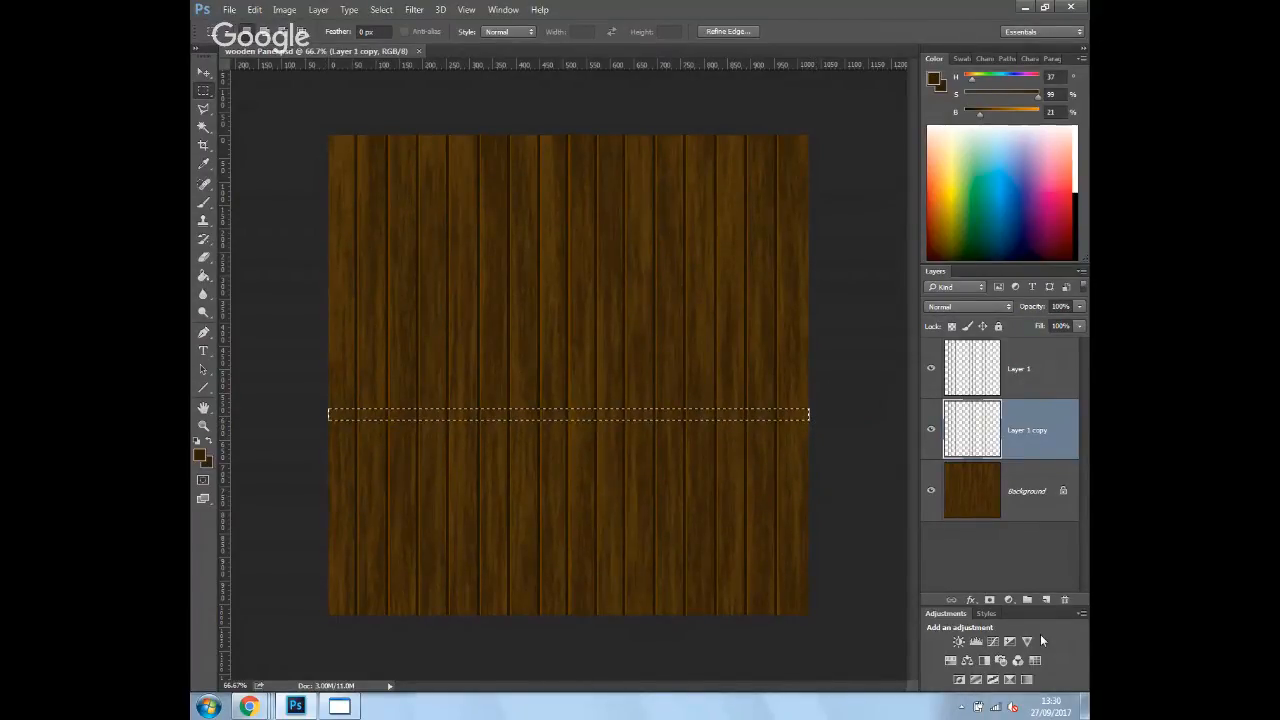
pyautogui.click(1046, 599)
pyautogui.moveTo(1037, 450); pyautogui.dragTo(1030, 358)
# - Set the foreground colour to dark grey #585858 and brush it across the whole selected strip on the new layer
pyautogui.click(203, 163)
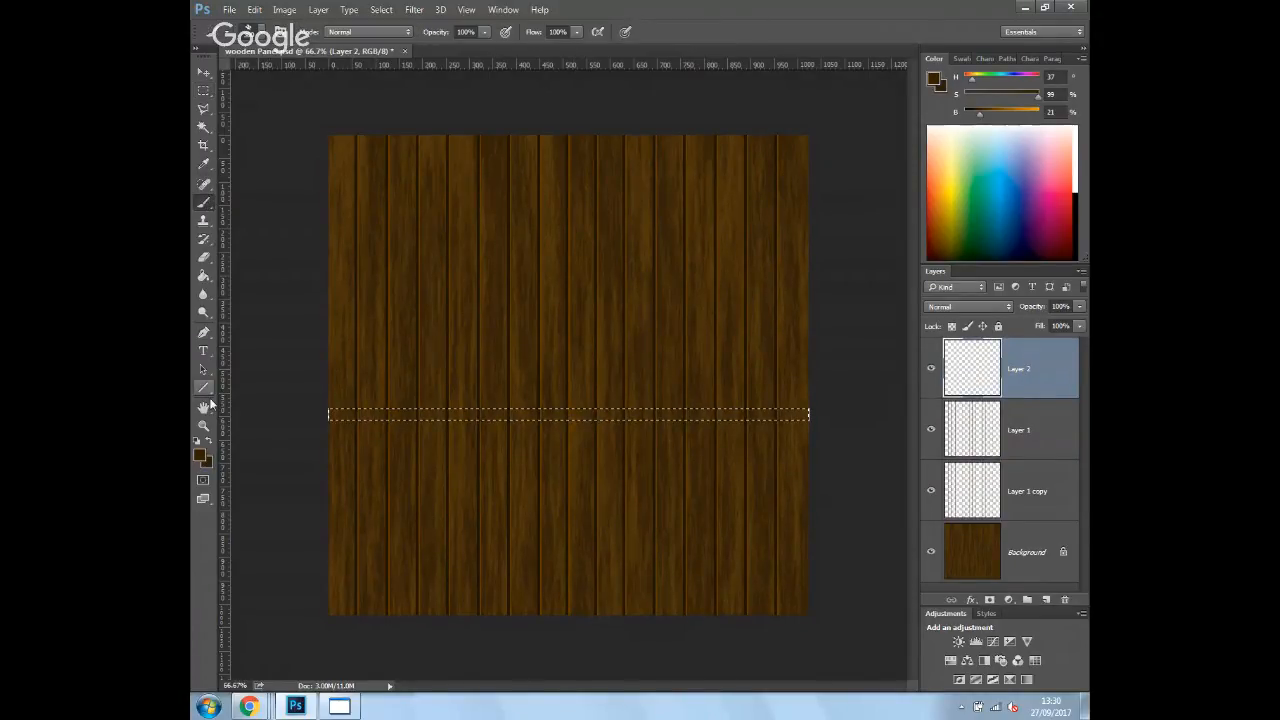
pyautogui.click(199, 455)
pyautogui.moveTo(620, 201); pyautogui.dragTo(492, 250)
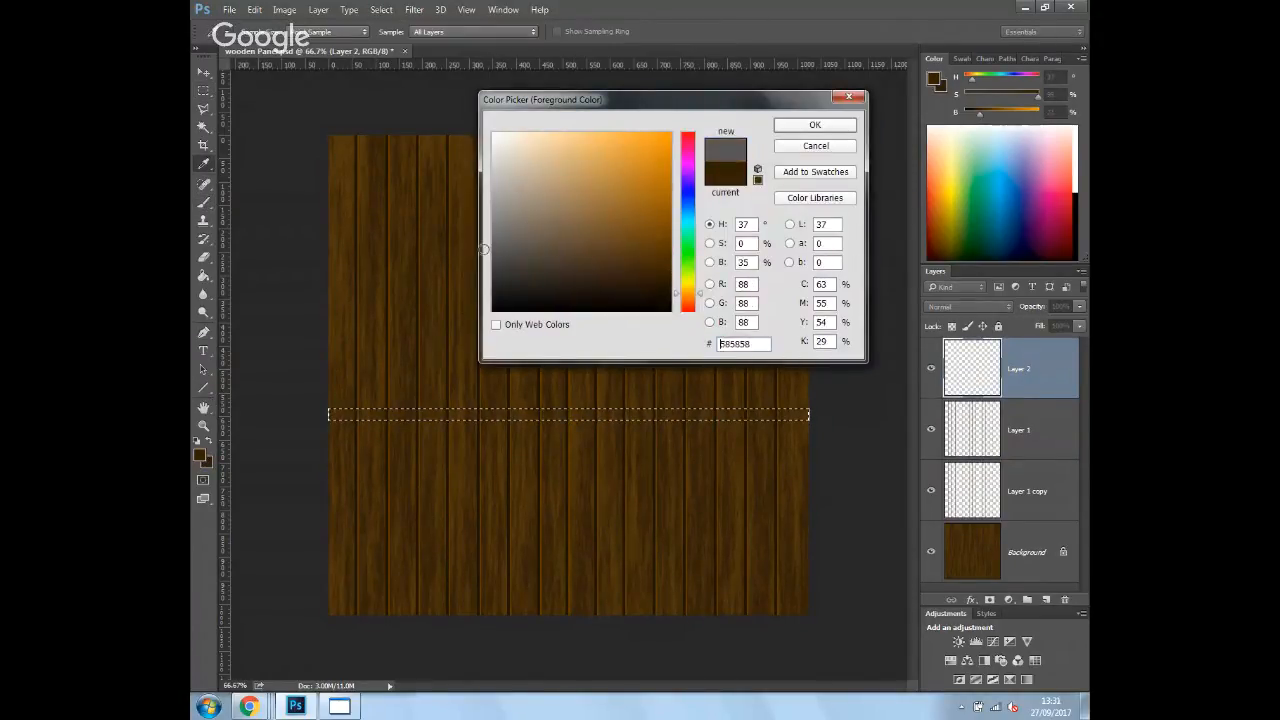
pyautogui.click(815, 125)
pyautogui.press('b')
pyautogui.moveTo(314, 410); pyautogui.dragTo(830, 410)
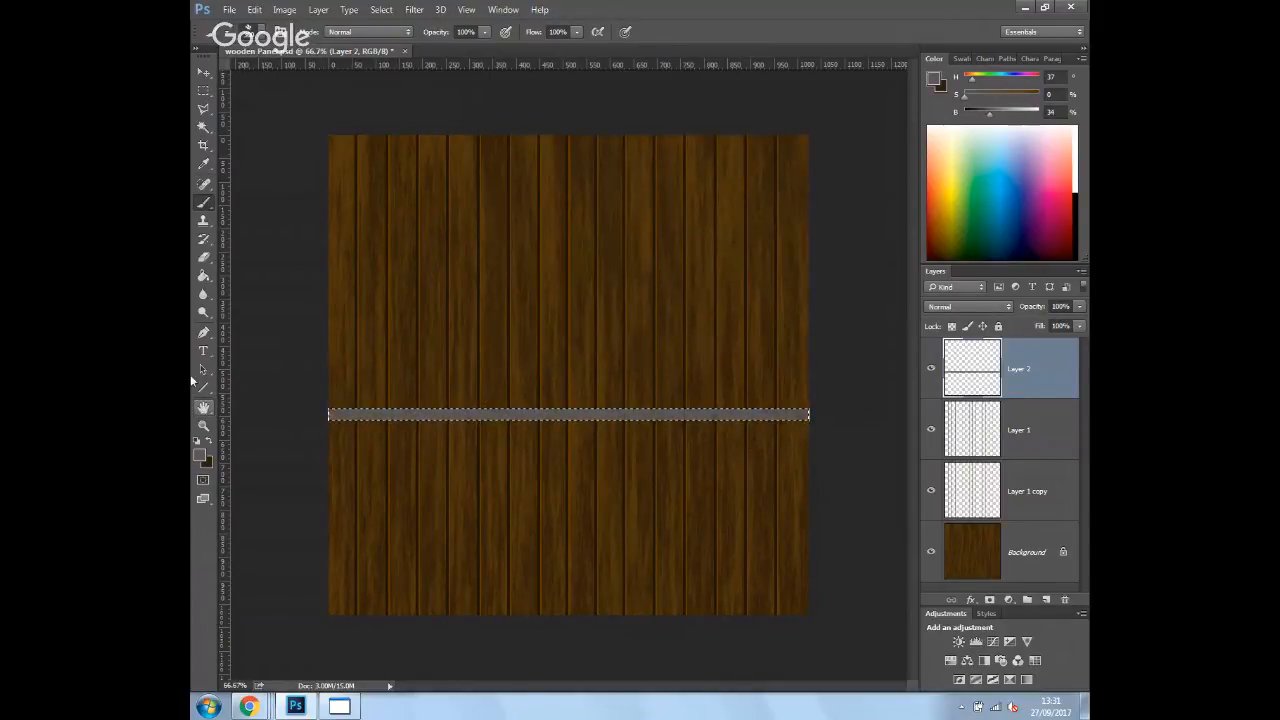
# - Swap to the dark brown colour, brush uneven dark patches along the grey band and save the texture file
pyautogui.click(208, 441)
pyautogui.moveTo(307, 436)
pyautogui.mouseDown()
pyautogui.moveTo(393, 443)
pyautogui.moveTo(571, 406)
pyautogui.moveTo(700, 449)
pyautogui.moveTo(603, 426)
pyautogui.mouseUp()
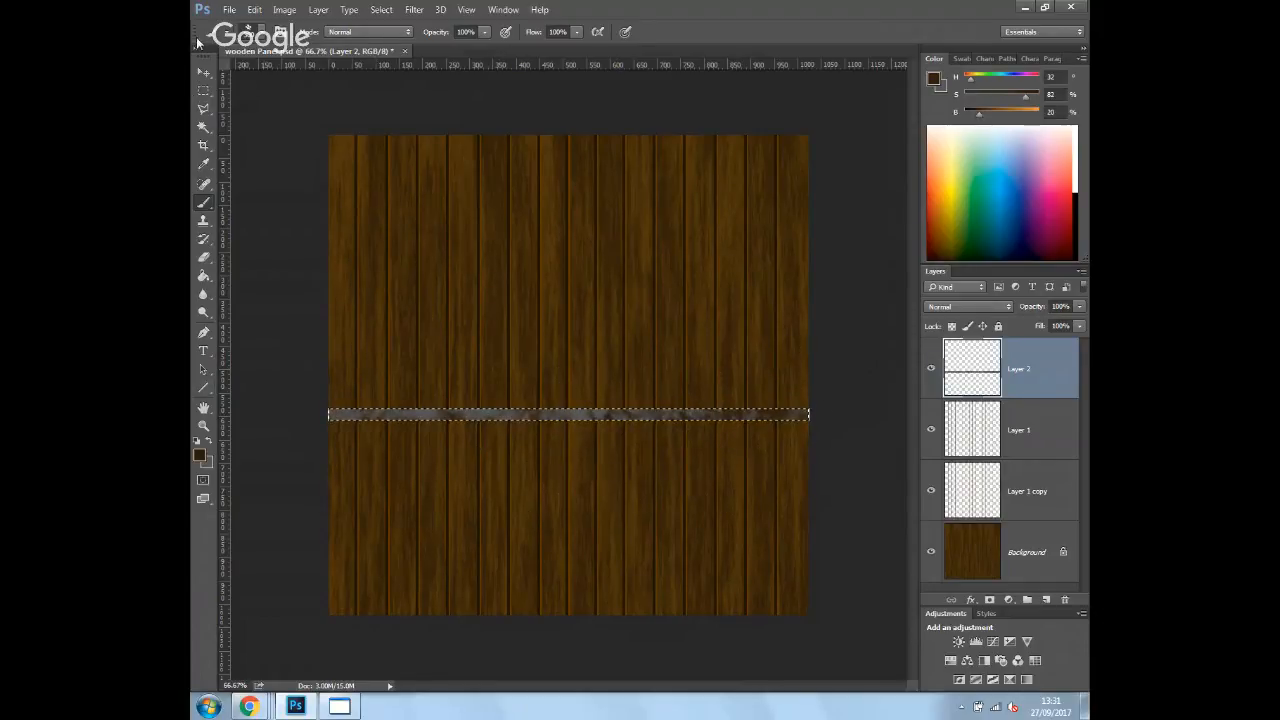
pyautogui.click(229, 9)
pyautogui.click(250, 151)
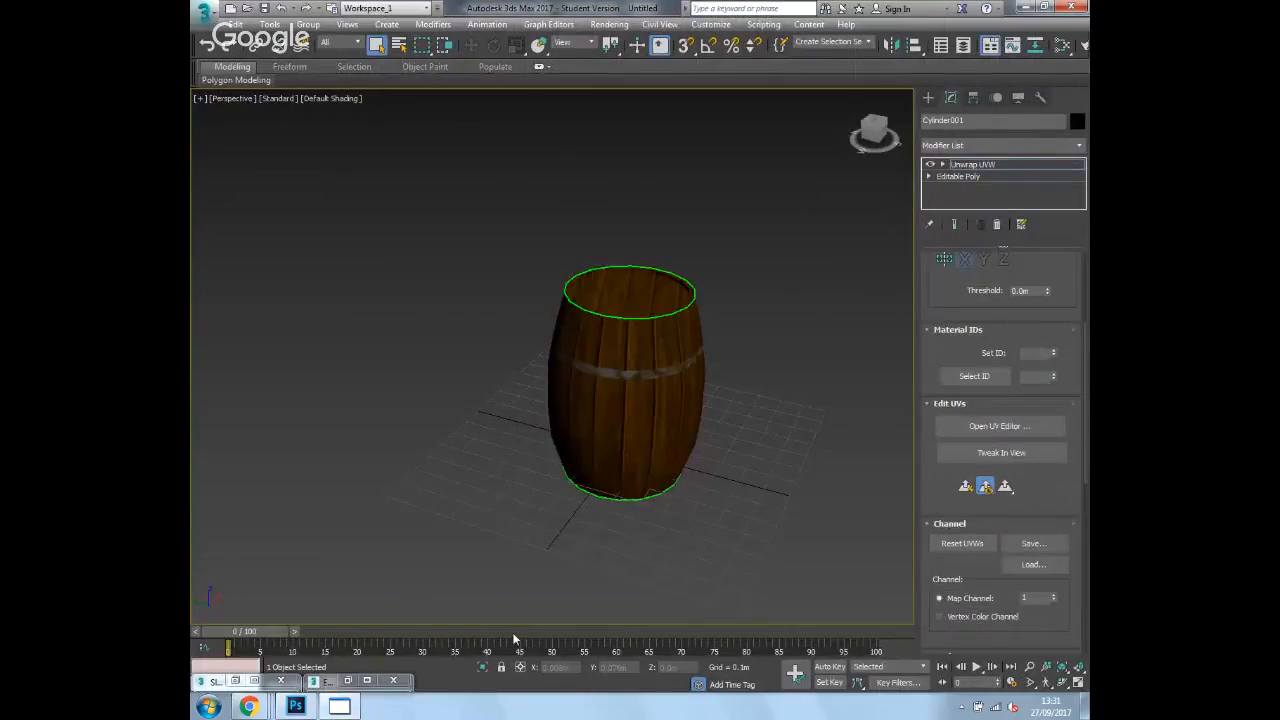
# - Return to 3ds Max and examine the grey metal band on the barrel from several angles and distances
pyautogui.keyDown('alt'); pyautogui.moveTo(573, 470); pyautogui.dragTo(867, 401, button='middle'); pyautogui.keyUp('alt')
pyautogui.scroll(1, 867, 401)
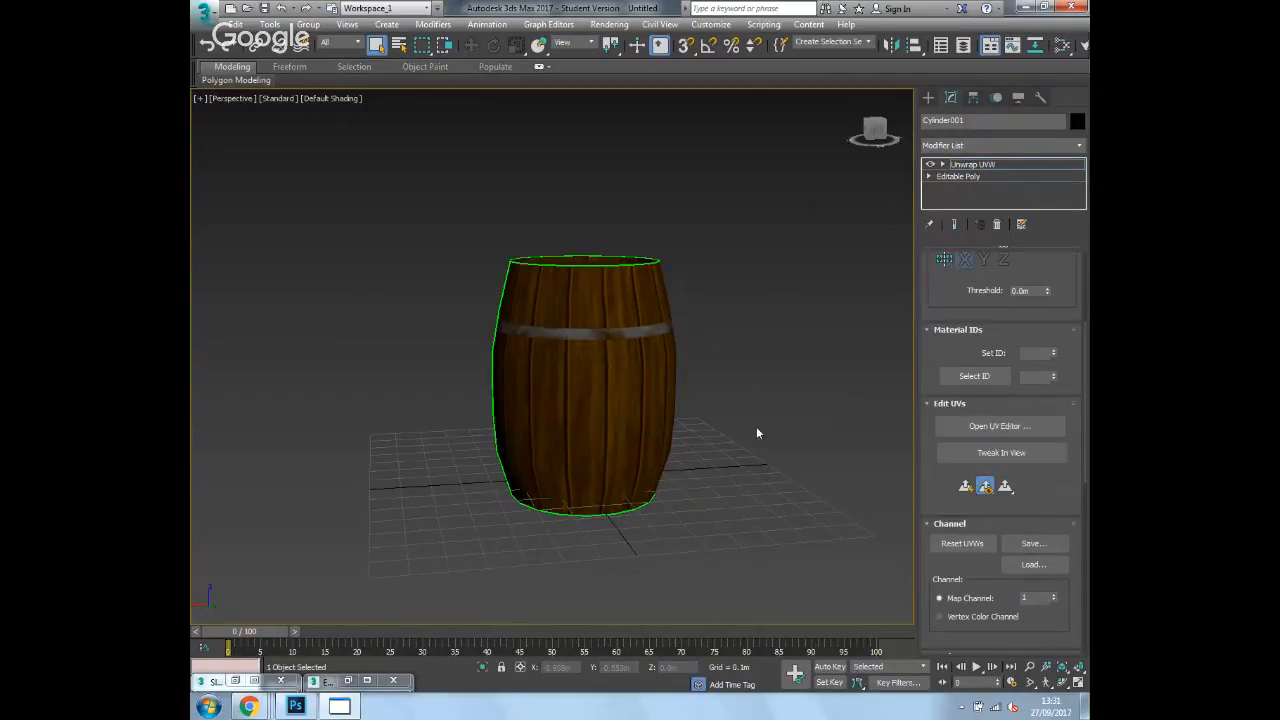
pyautogui.keyDown('alt'); pyautogui.moveTo(757, 431); pyautogui.dragTo(743, 408, button='middle'); pyautogui.keyUp('alt')
pyautogui.scroll(-3, 743, 408)
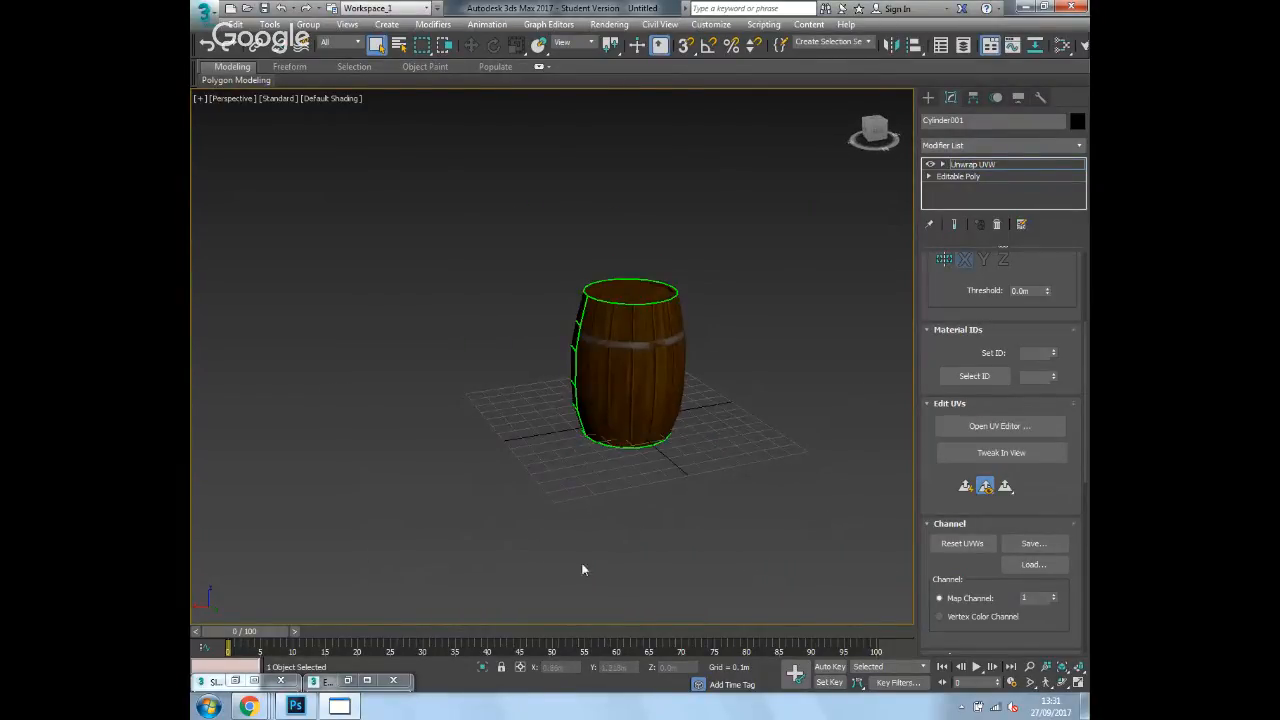
pyautogui.scroll(3, 569, 444)
pyautogui.scroll(3, 569, 444)
pyautogui.scroll(-2, 483, 517)
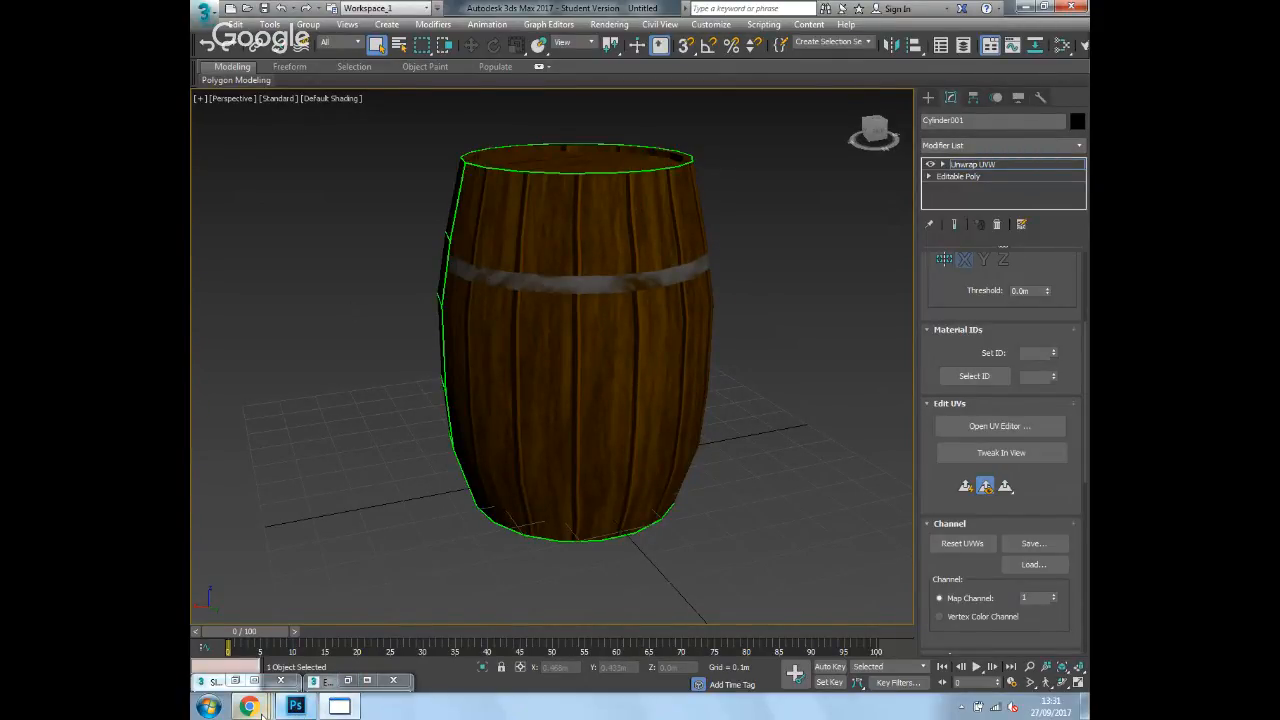
pyautogui.moveTo(248, 706)
pyautogui.click(483, 637)
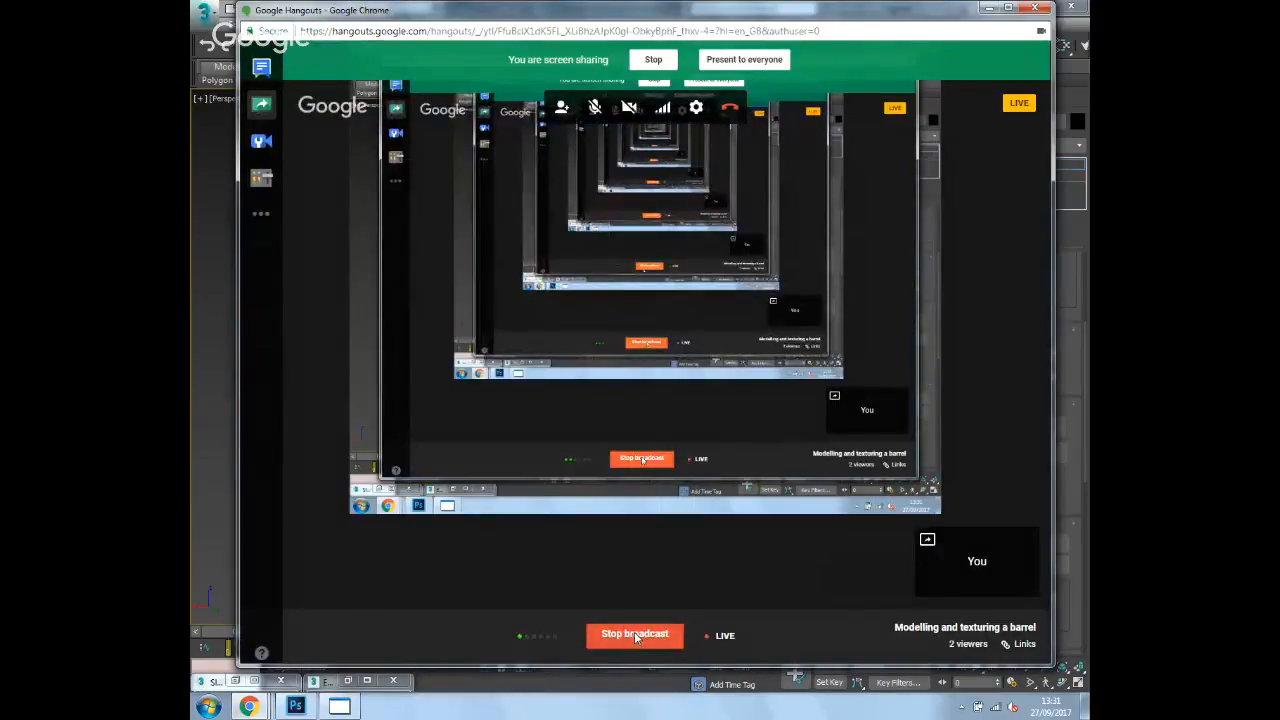
pyautogui.click(635, 637)
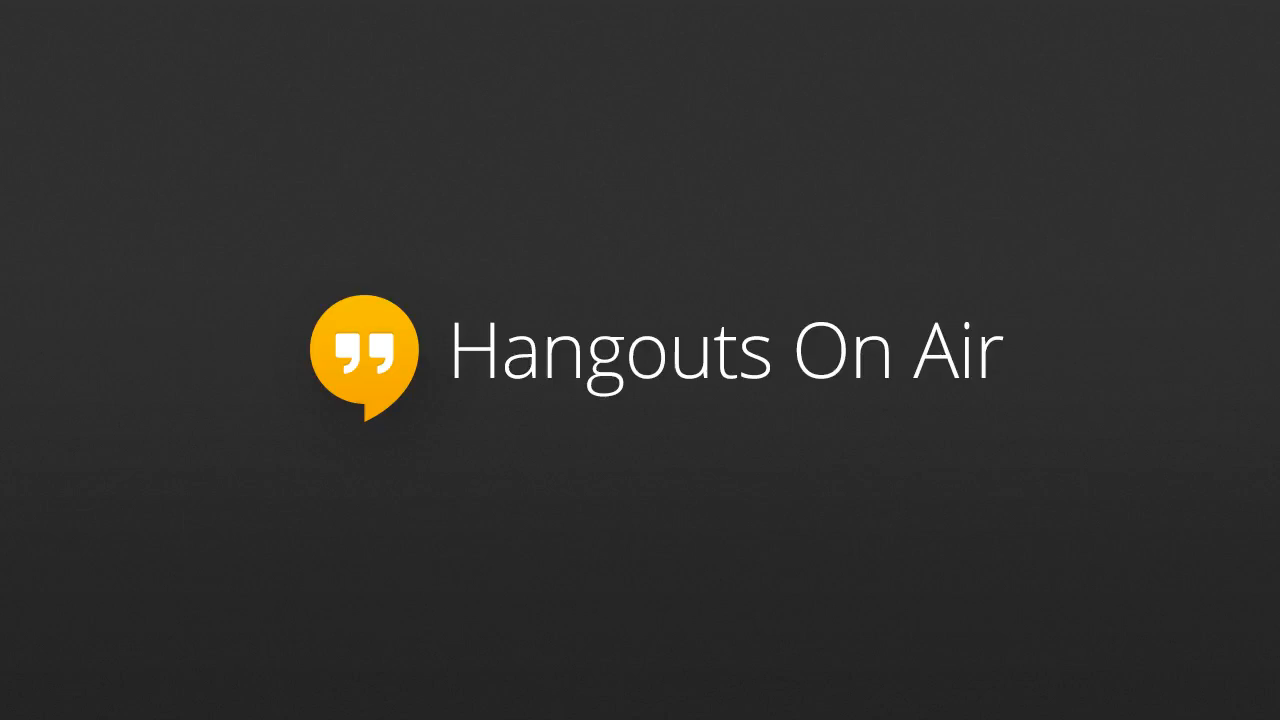